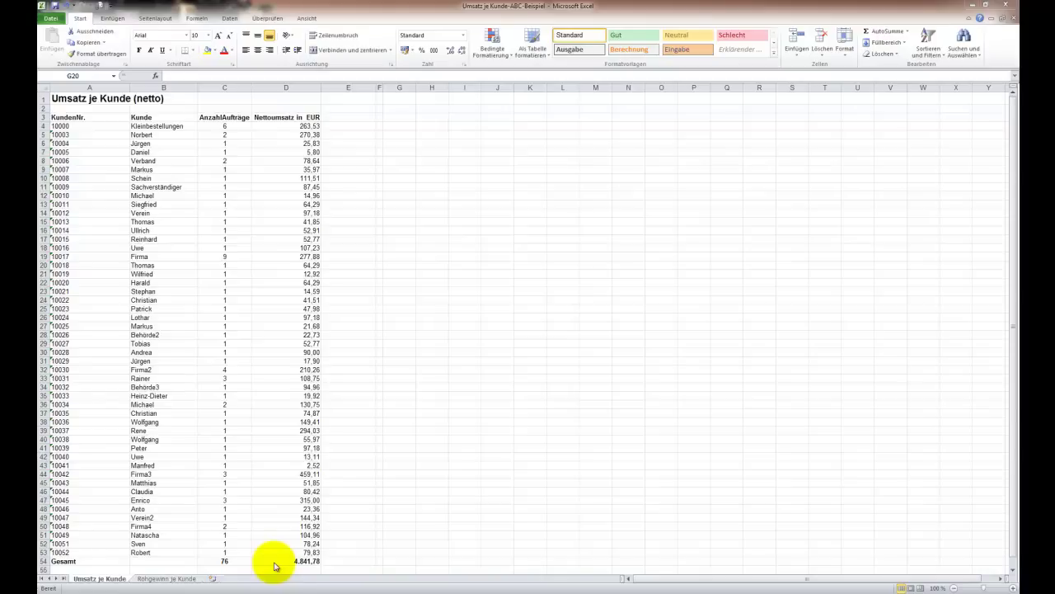
# Custom-sort A3:D53 by Nettoumsatz in EUR, largest to smallest.
pyautogui.click(69, 117)
pyautogui.moveTo(94, 118)
pyautogui.mouseDown()
pyautogui.moveTo(273, 444)
pyautogui.moveTo(262, 551)
pyautogui.mouseUp()
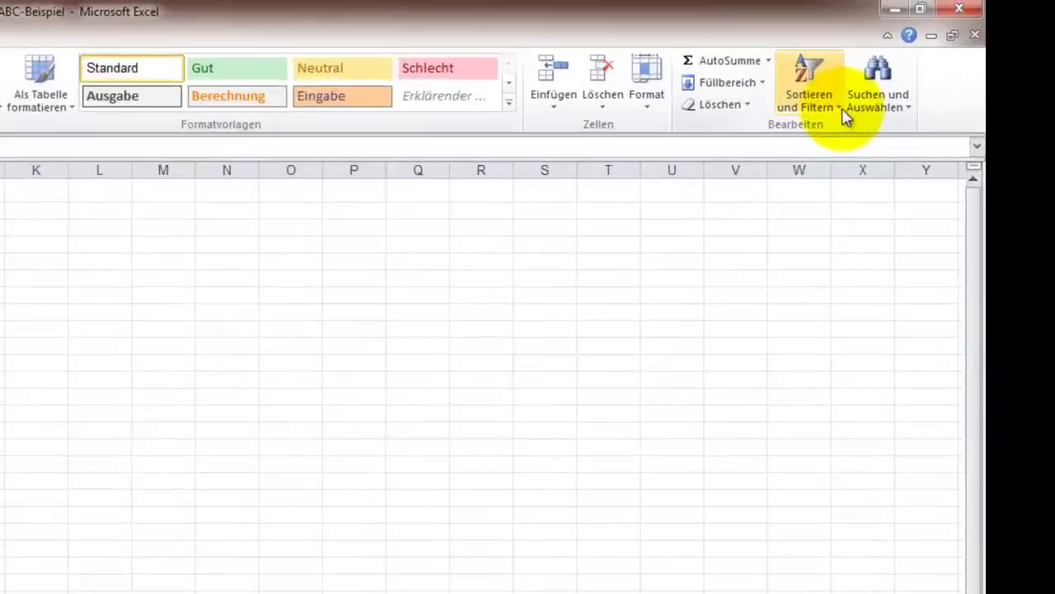
pyautogui.click(943, 55)
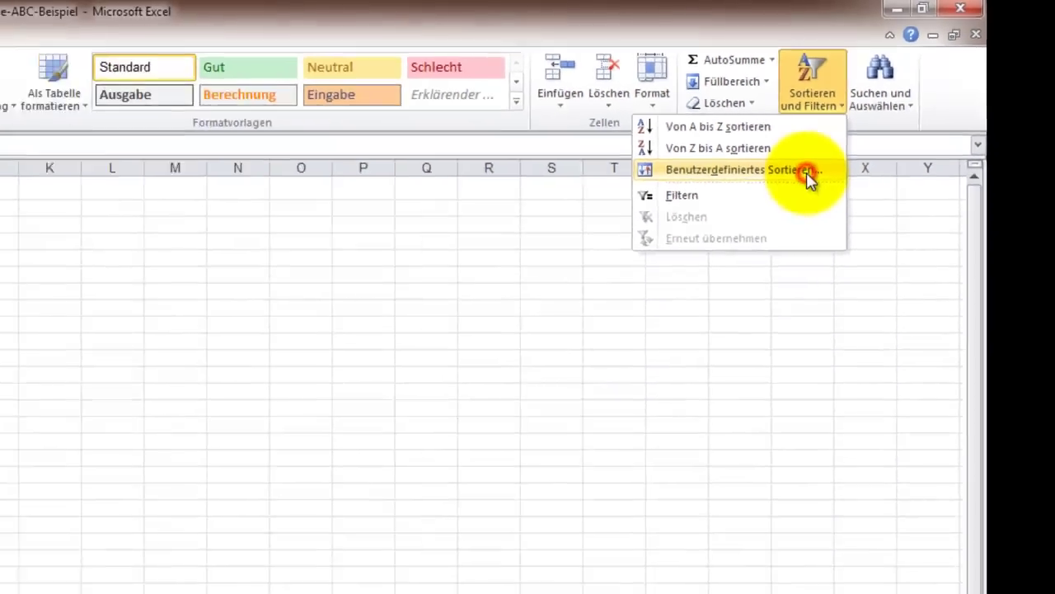
pyautogui.click(806, 172)
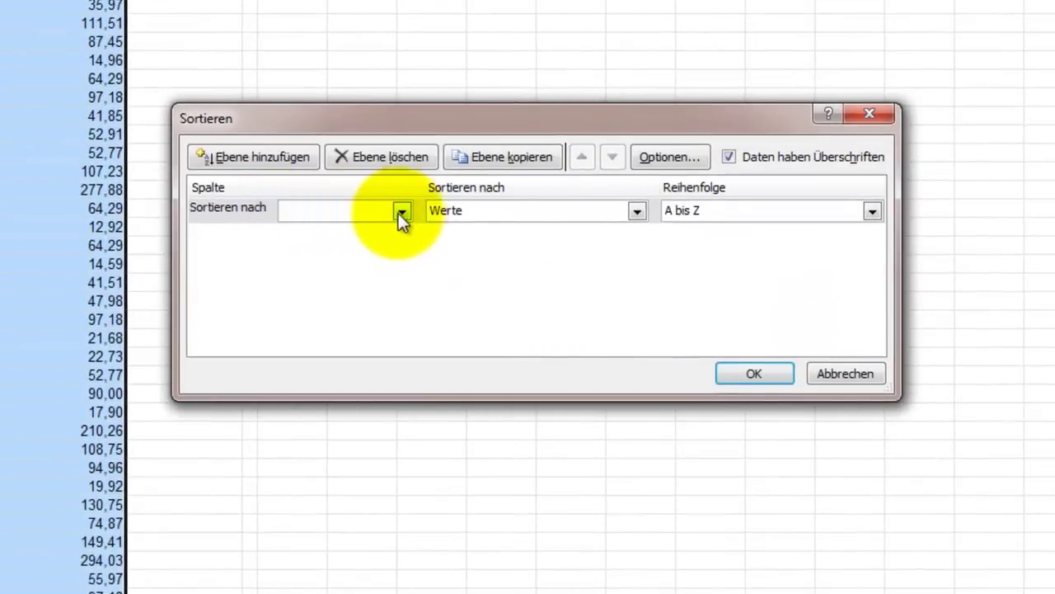
pyautogui.click(318, 212)
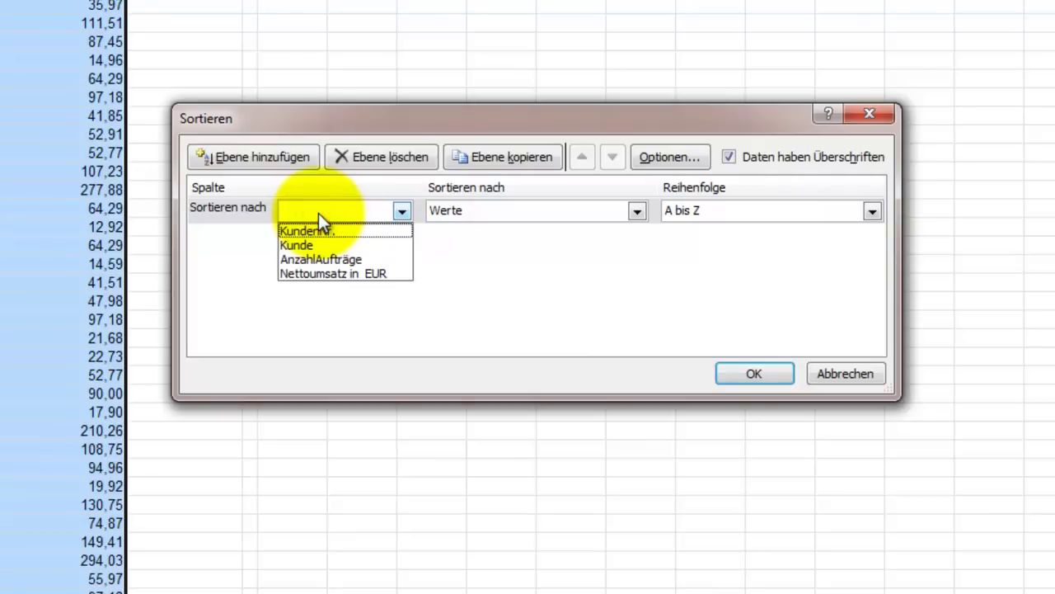
pyautogui.click(349, 273)
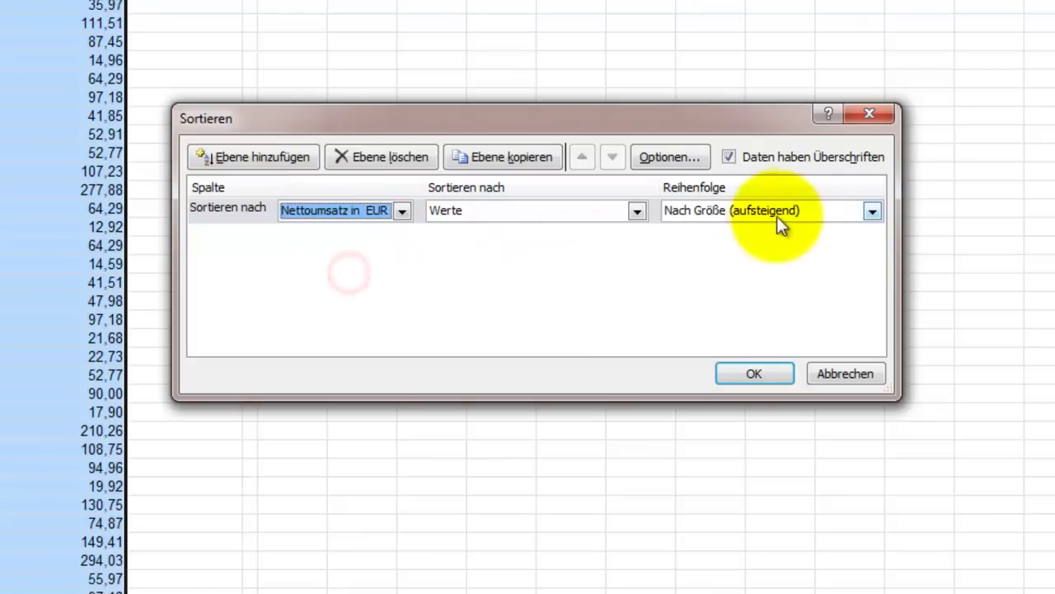
pyautogui.click(819, 216)
pyautogui.click(810, 249)
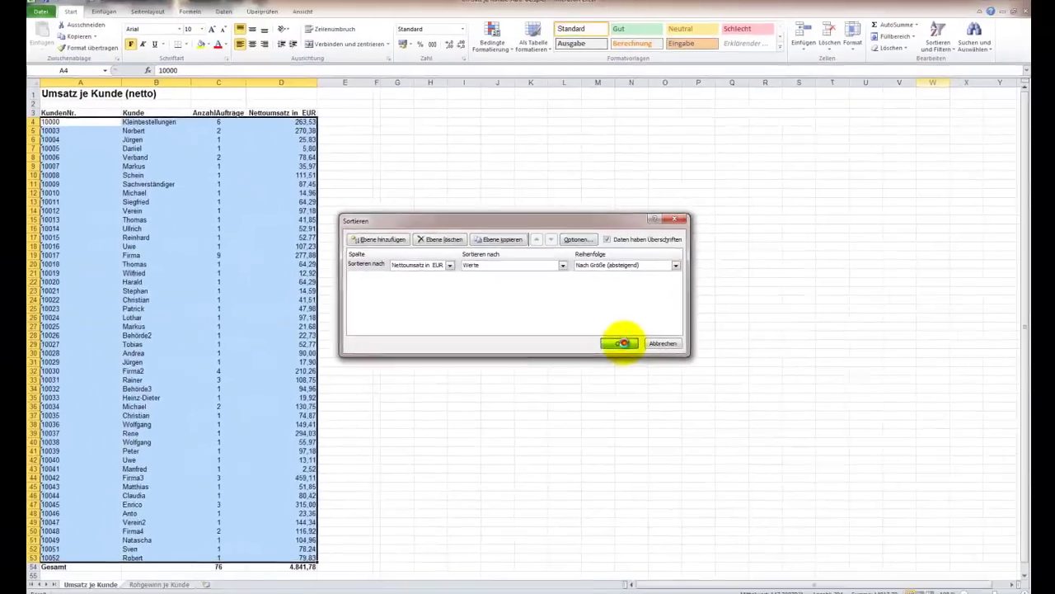
pyautogui.click(754, 374)
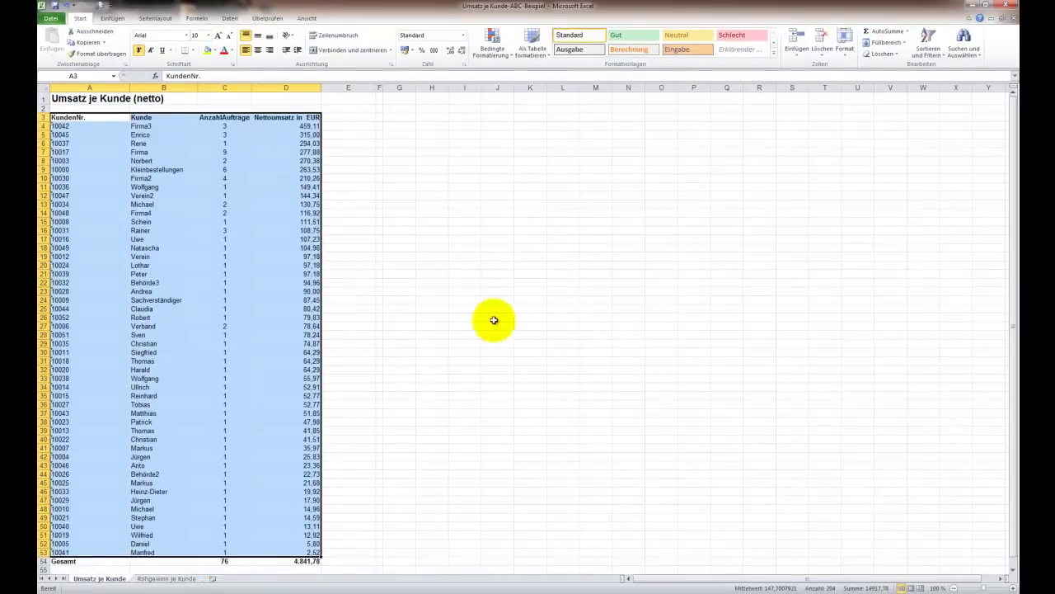
pyautogui.click(455, 299)
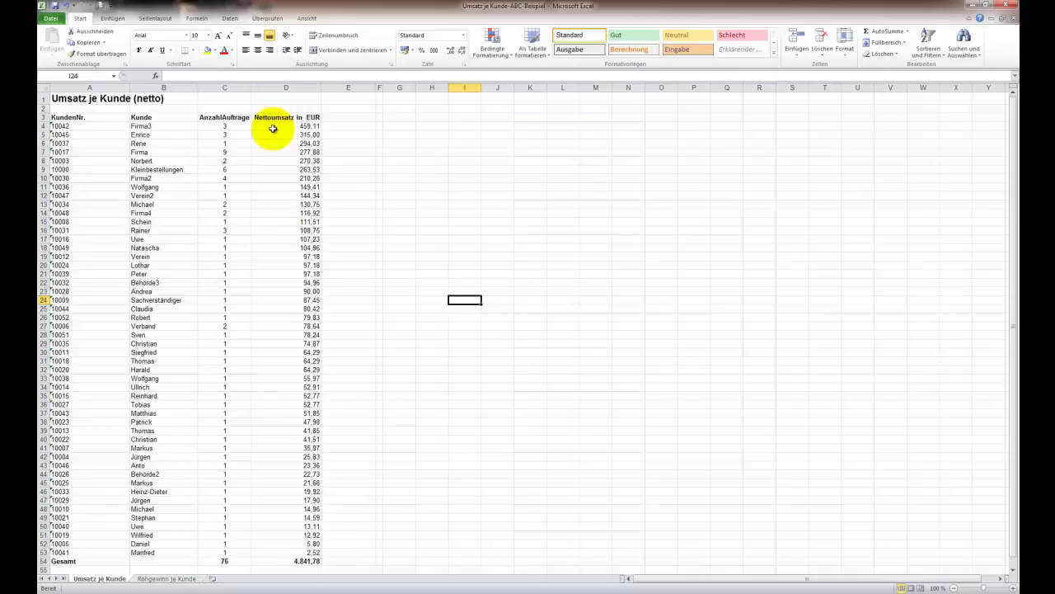
# Enter the heading 'Umsatz kumuliert' in E3 and make it bold.
pyautogui.click(342, 117)
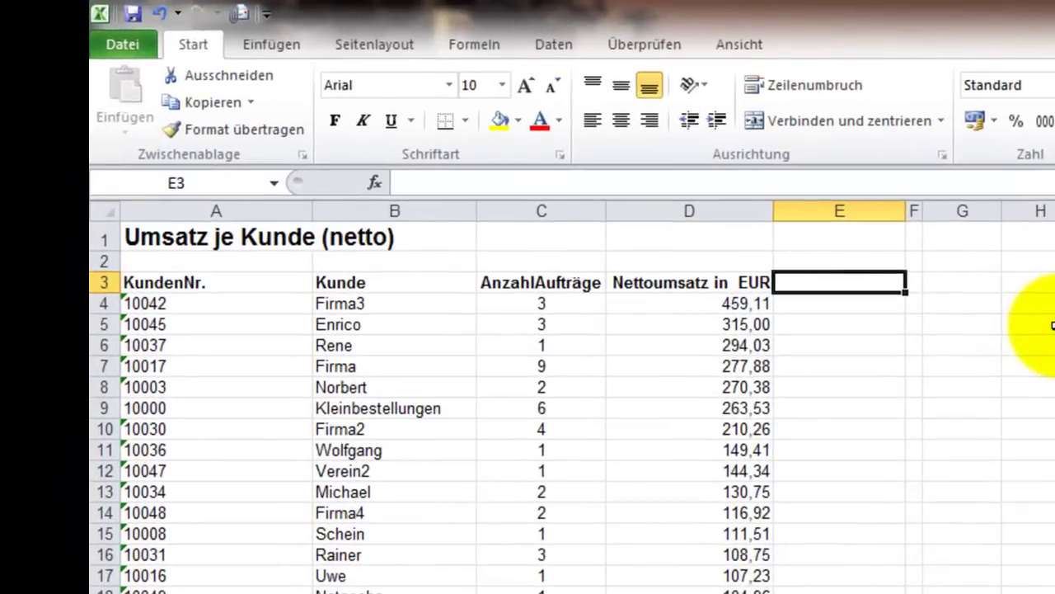
pyautogui.write('Ums')
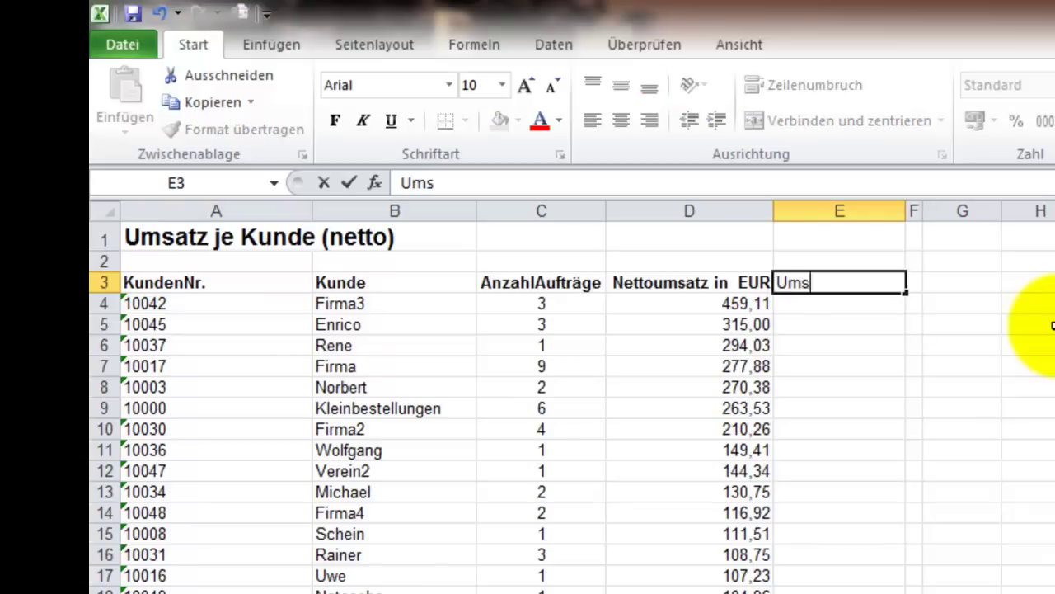
pyautogui.write('atz kum')
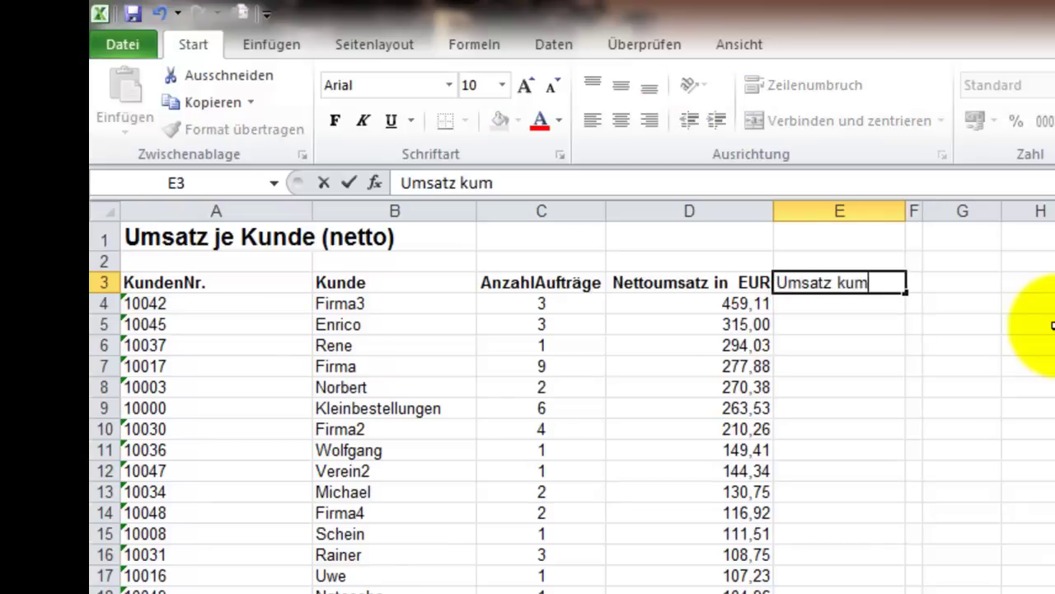
pyautogui.write('uliert')
pyautogui.press('Return')
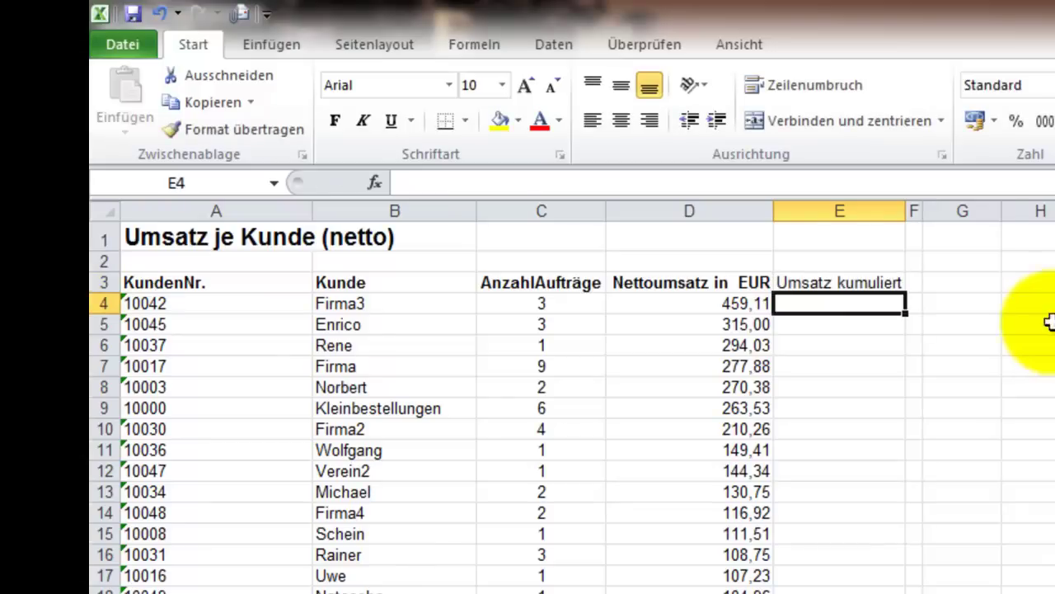
pyautogui.click(891, 284)
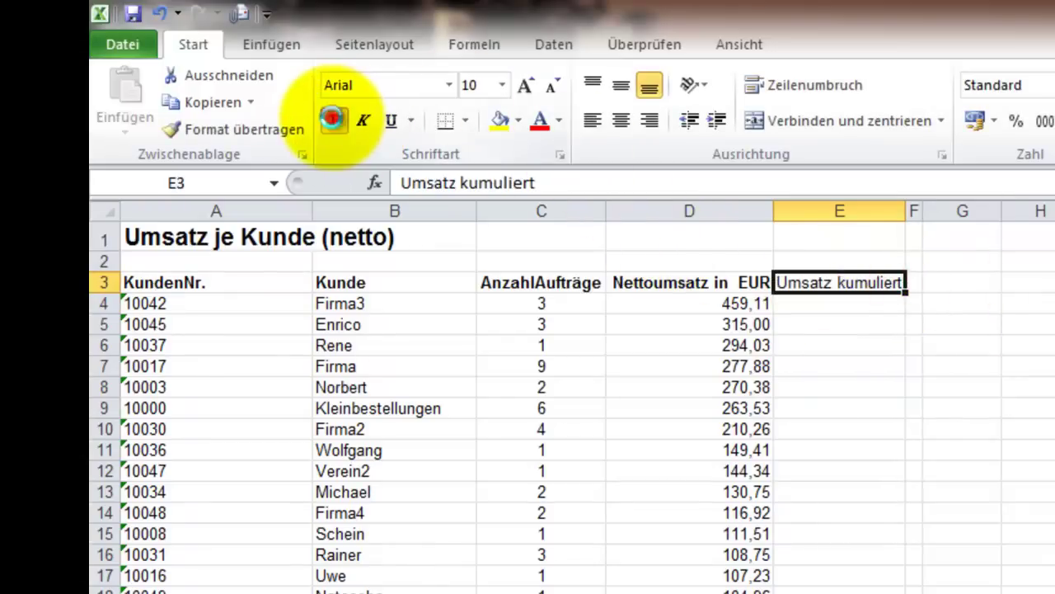
pyautogui.click(334, 120)
pyautogui.click(835, 305)
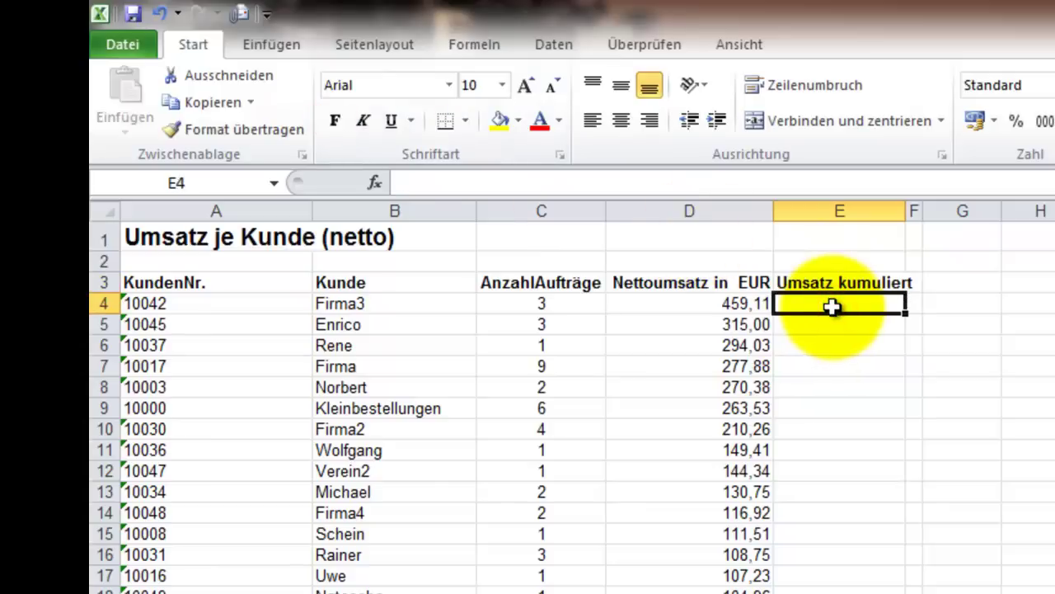
# Enter =D4 in E4 and the running-total formula =D5+E4 in E5.
pyautogui.write('=')
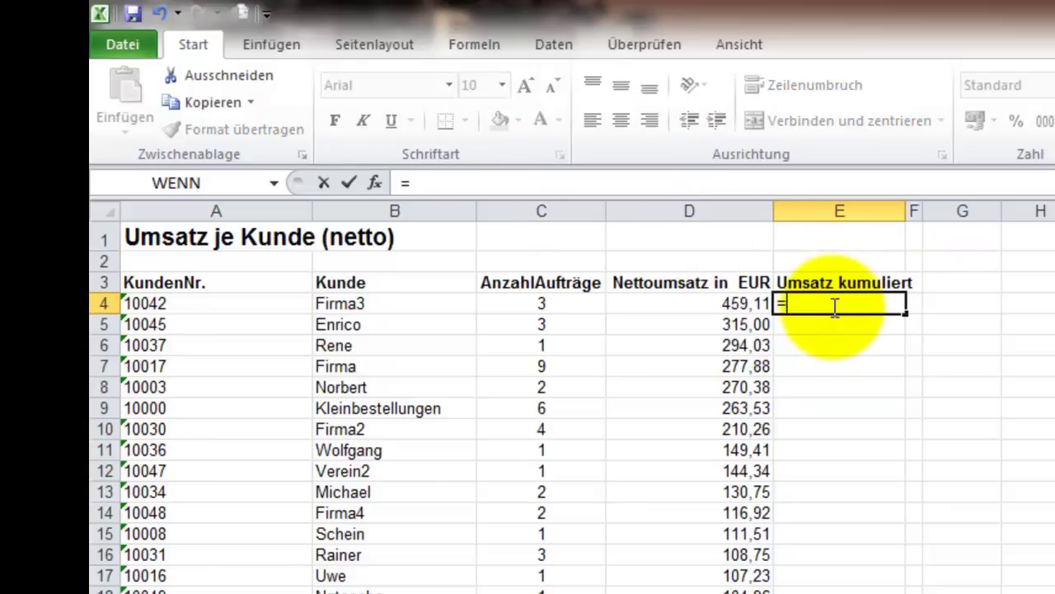
pyautogui.click(718, 303)
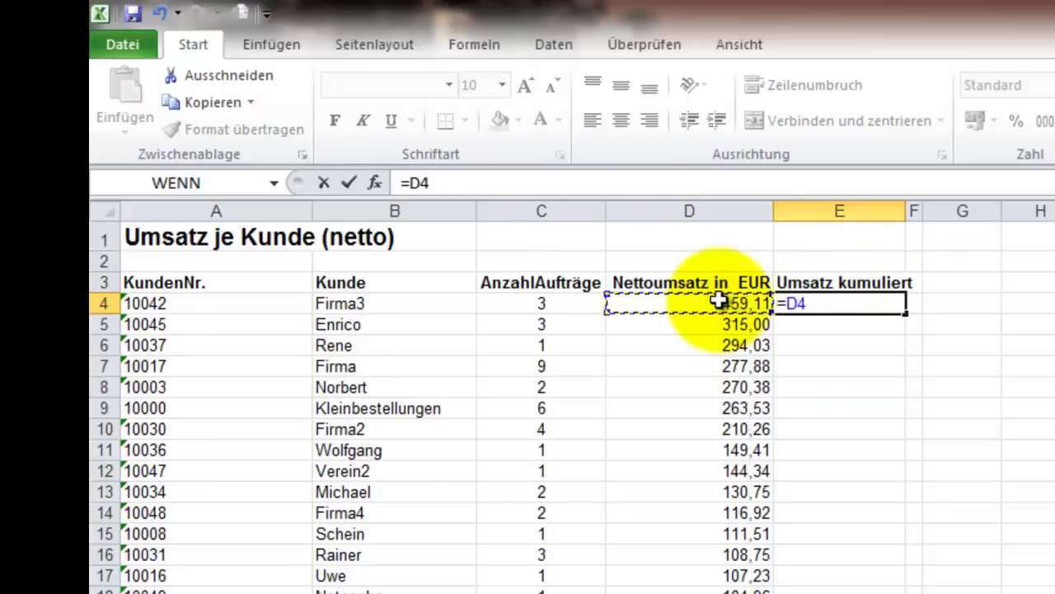
pyautogui.press('Return')
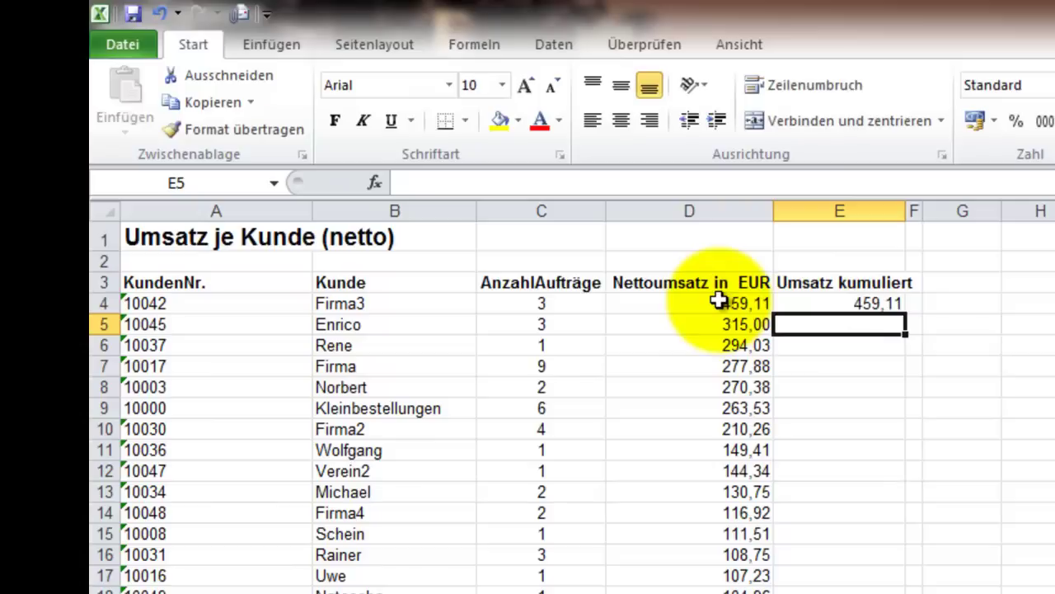
pyautogui.write('=')
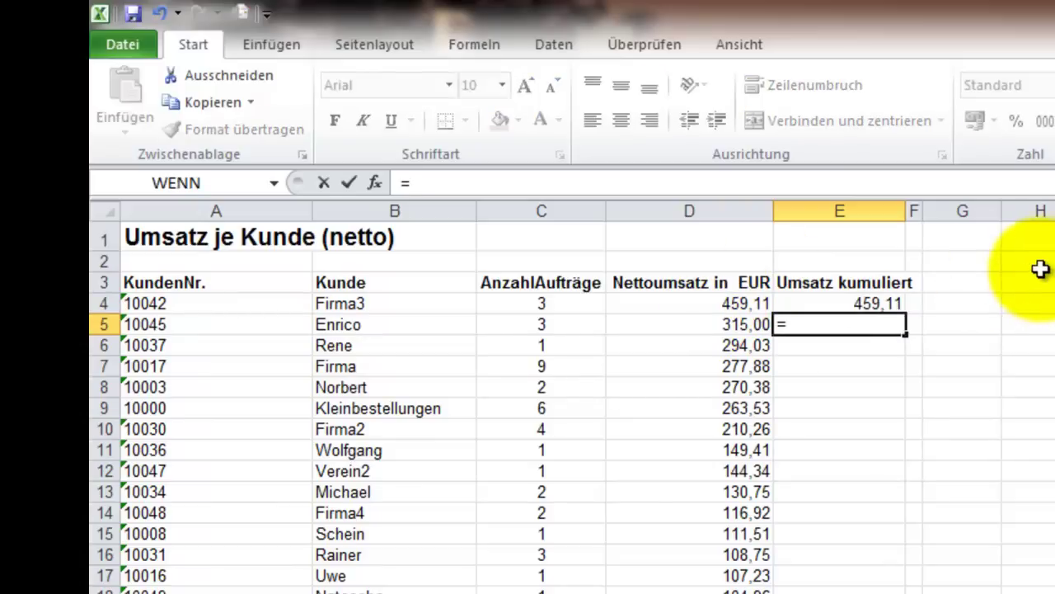
pyautogui.click(711, 322)
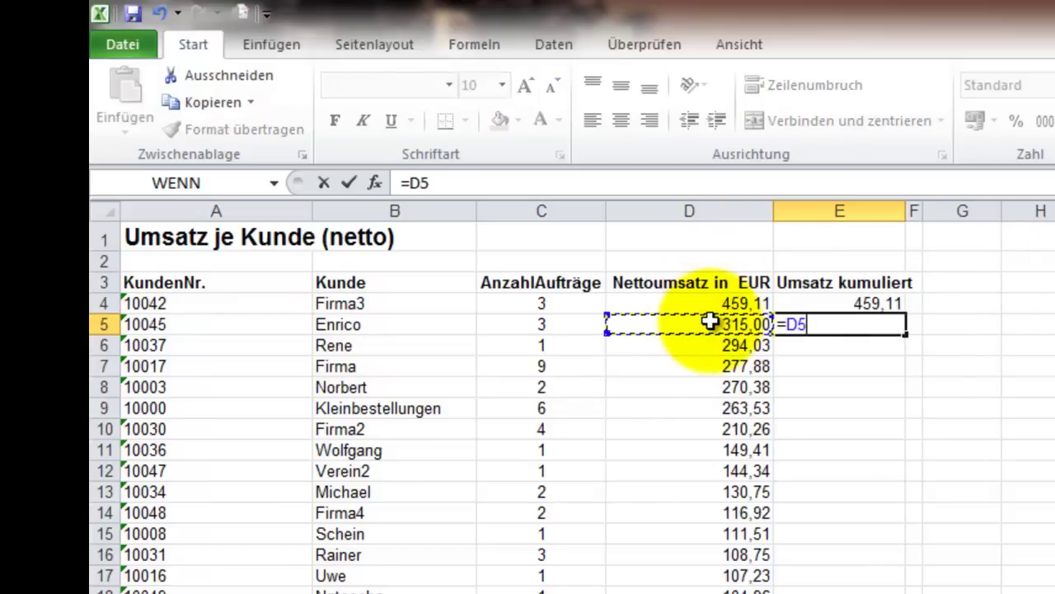
pyautogui.write('+')
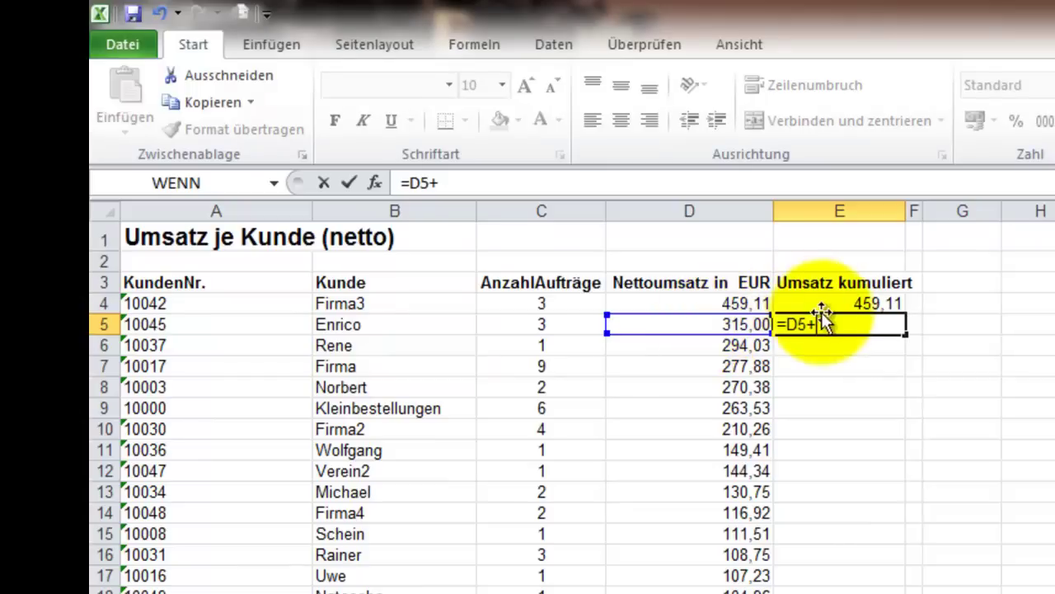
pyautogui.click(830, 303)
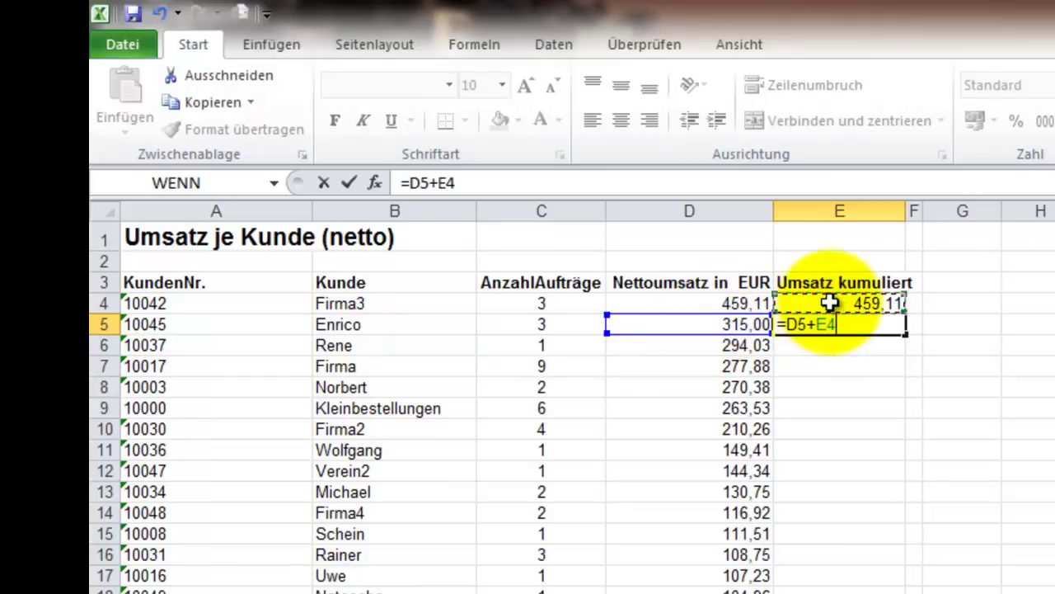
pyautogui.press('Return')
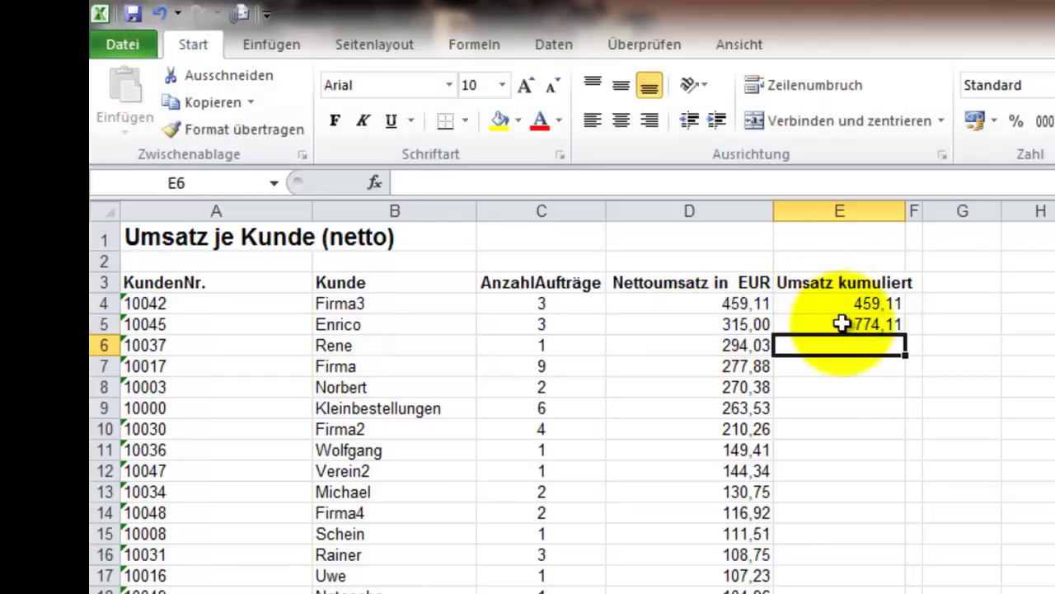
# Fill the E5 running-total formula down to E53, ending at 4841,78.
pyautogui.click(844, 322)
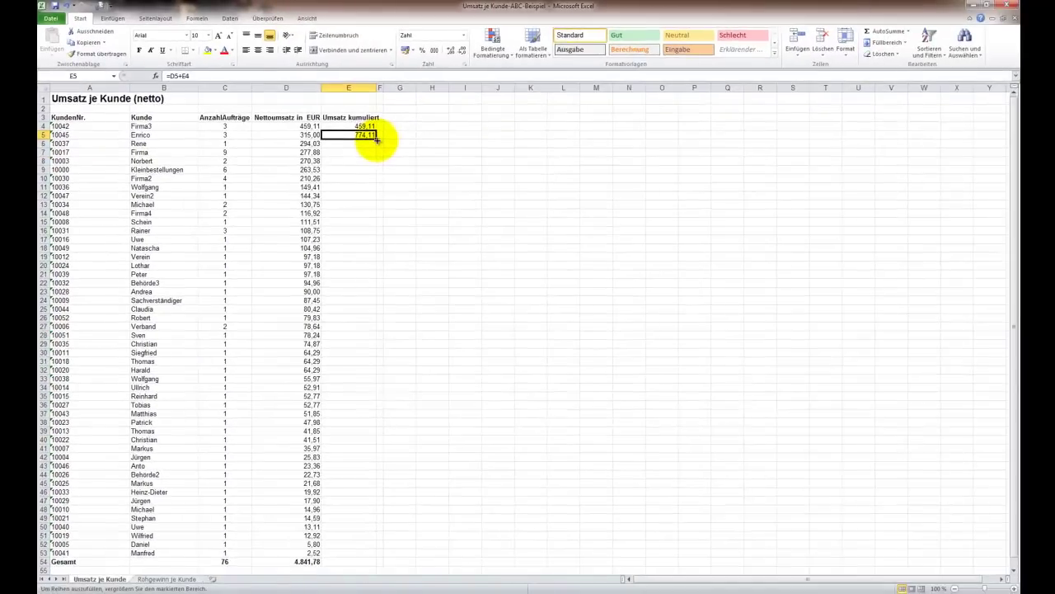
pyautogui.moveTo(376, 139); pyautogui.dragTo(358, 561)
pyautogui.click(429, 526)
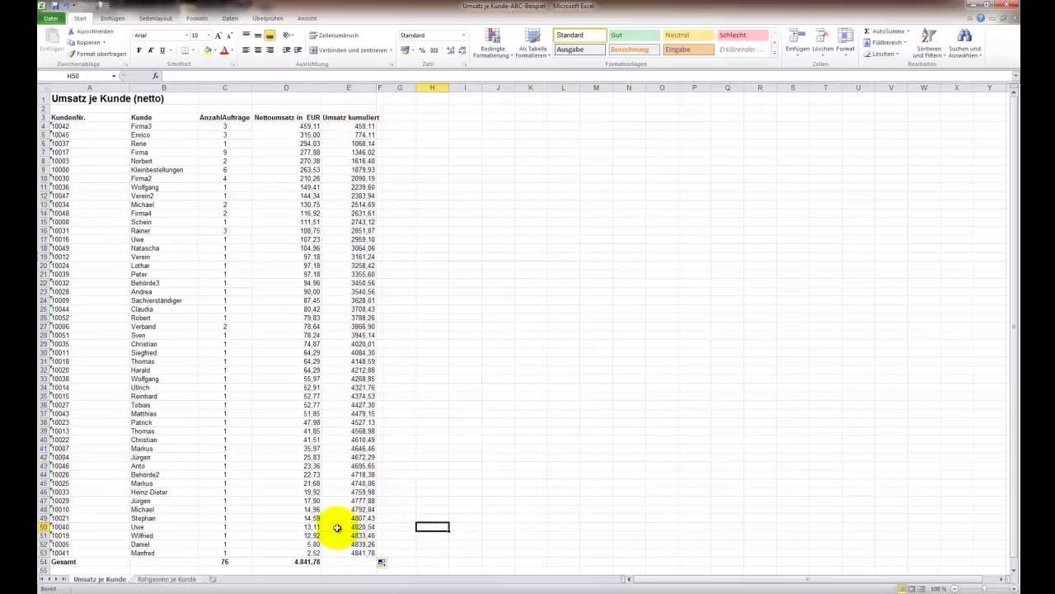
pyautogui.click(352, 564)
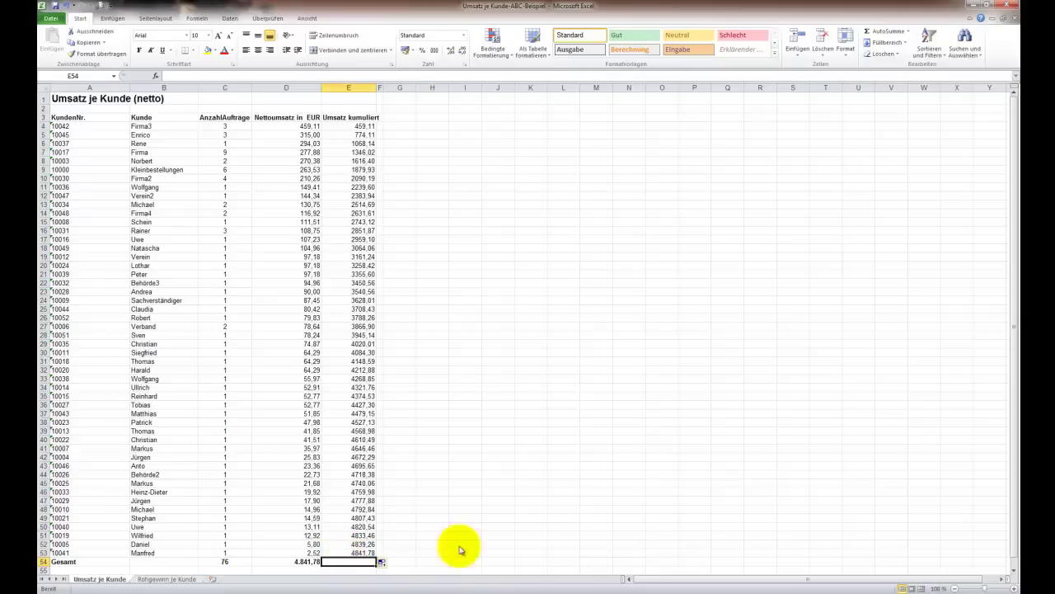
pyautogui.click(349, 554)
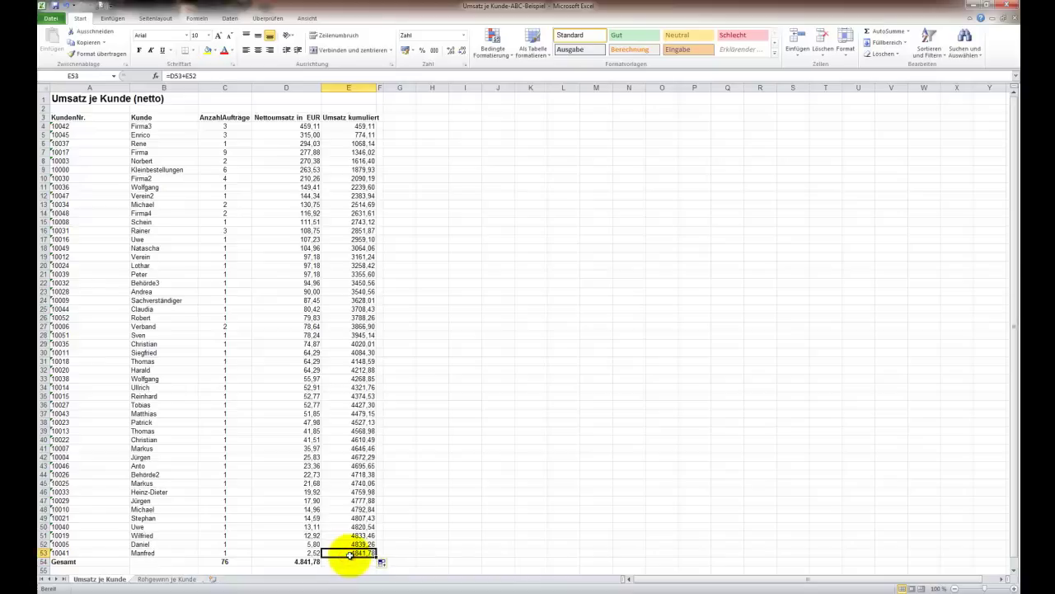
pyautogui.click(295, 562)
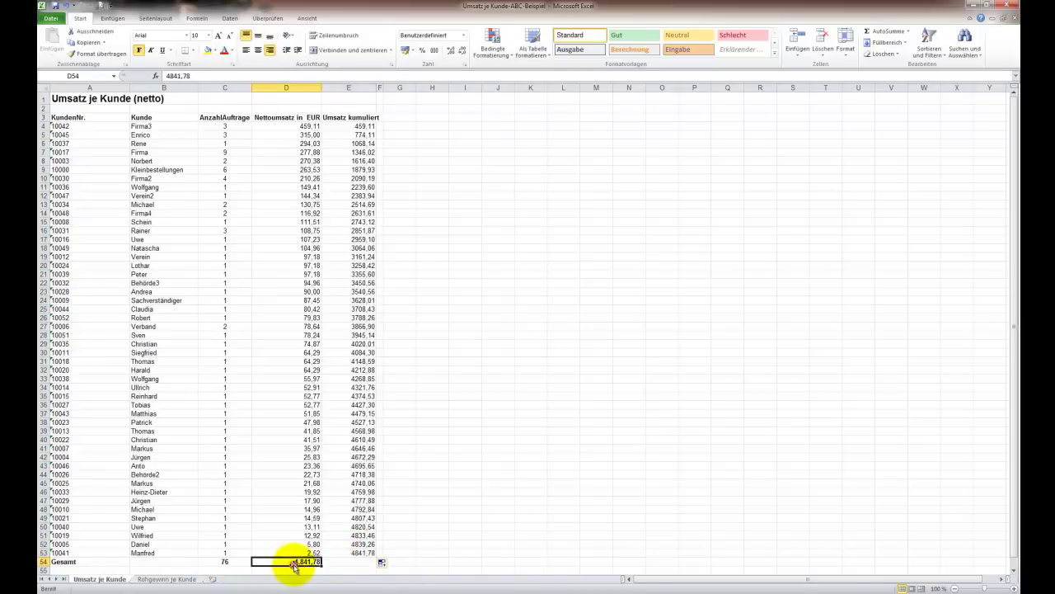
pyautogui.click(349, 561)
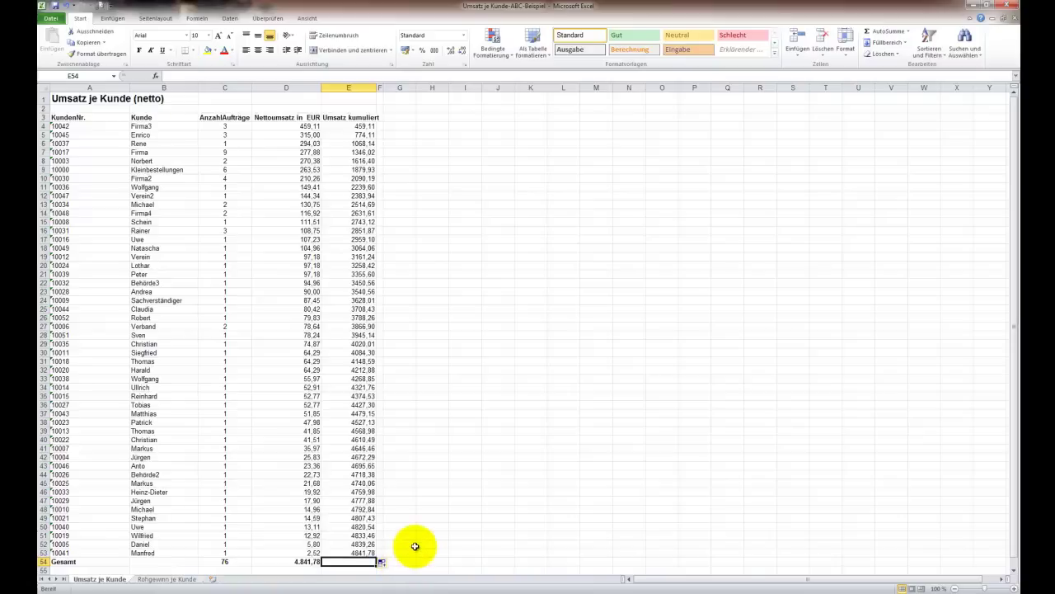
pyautogui.click(402, 561)
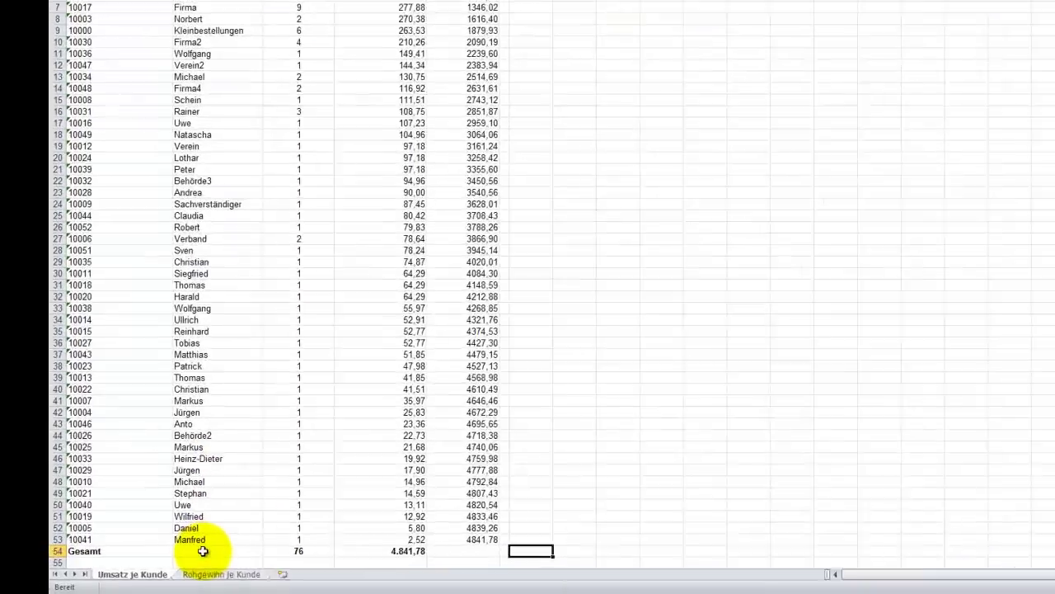
# Enter =ANZAHL2(B4:B53) in the Gesamt cell B54 to count 50 customers.
pyautogui.click(153, 562)
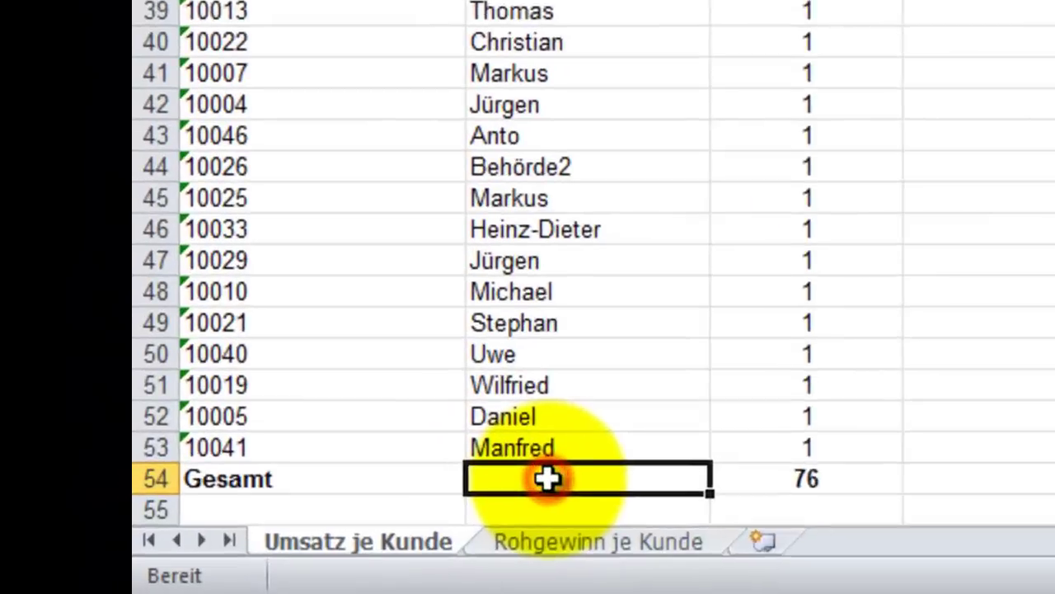
pyautogui.write('=A')
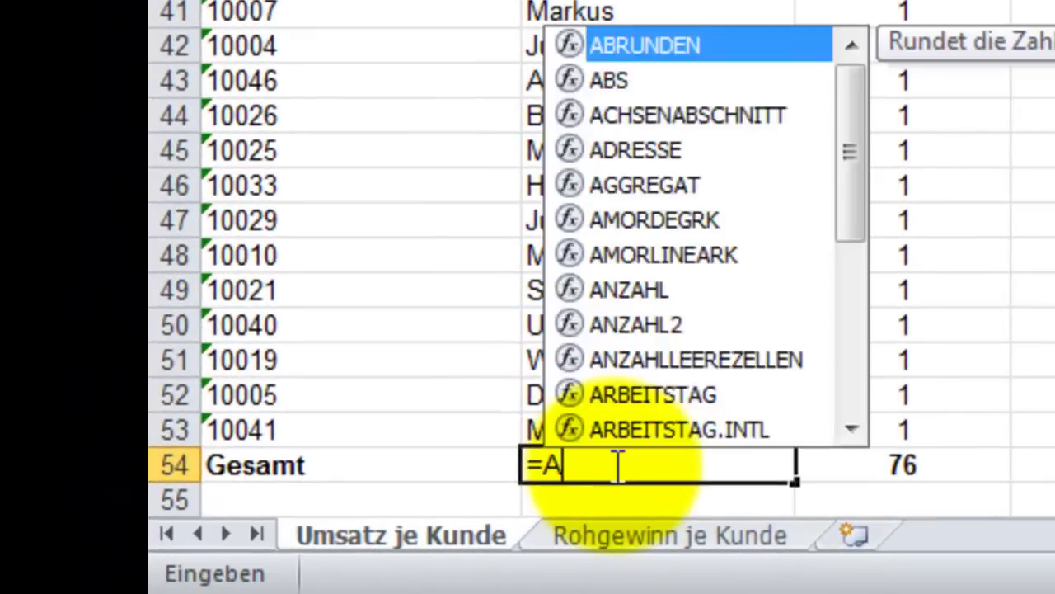
pyautogui.write('nzahl2')
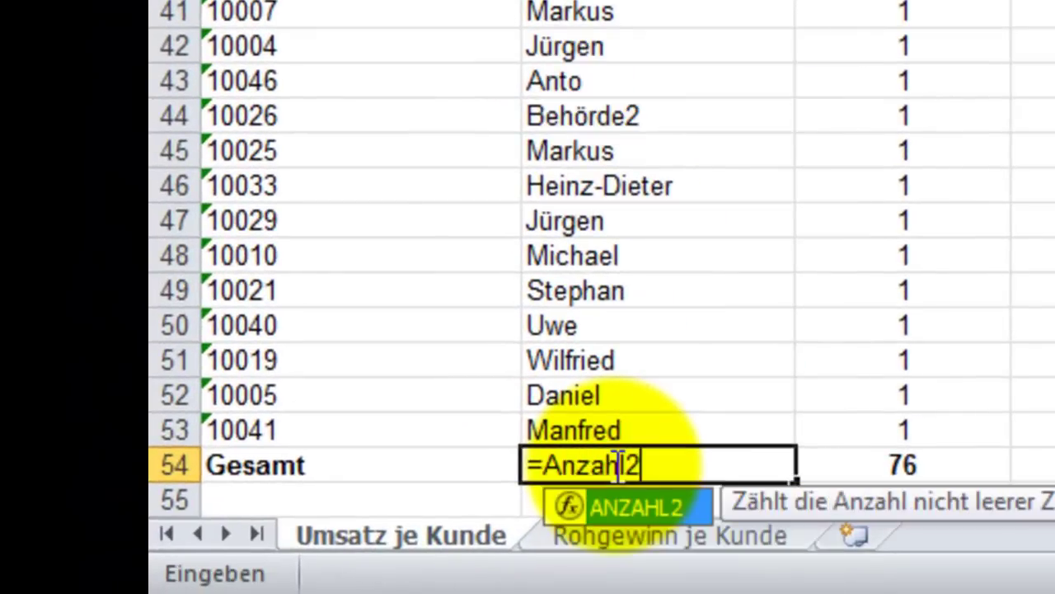
pyautogui.write('(')
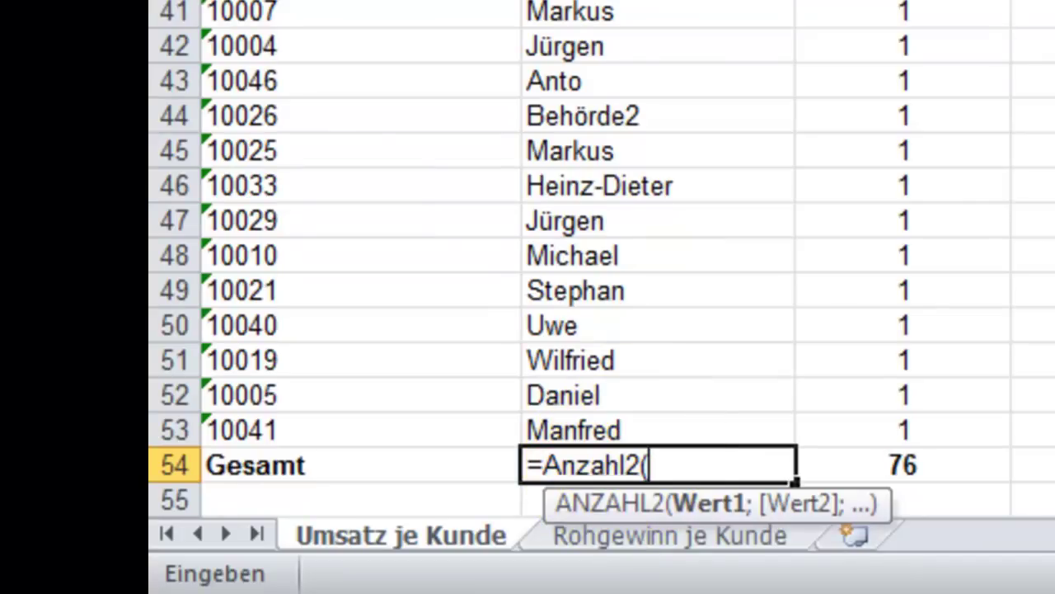
pyautogui.moveTo(608, 207); pyautogui.dragTo(642, 422)
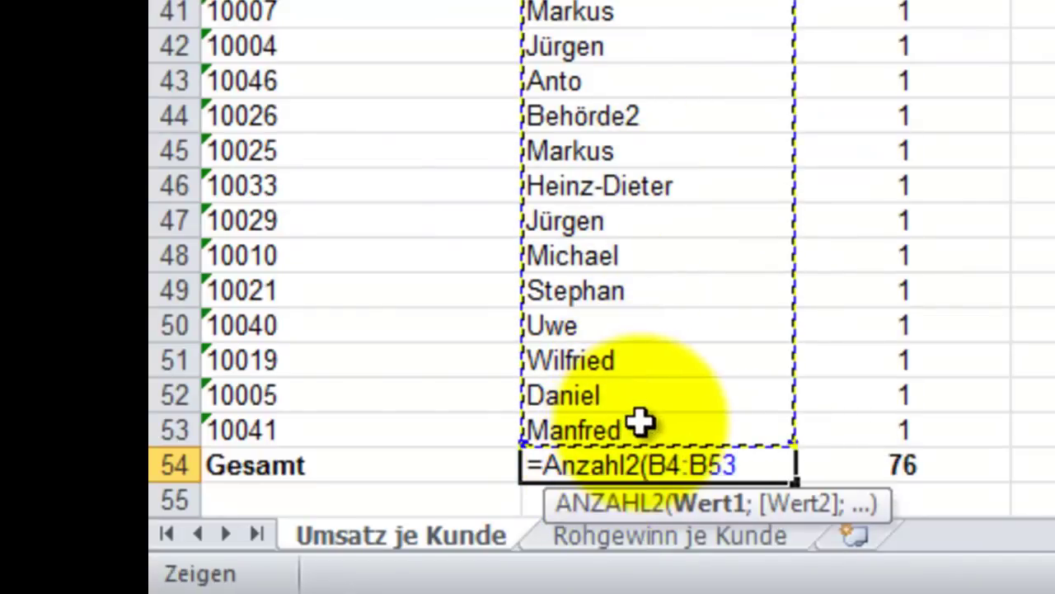
pyautogui.write(')')
pyautogui.press('Return')
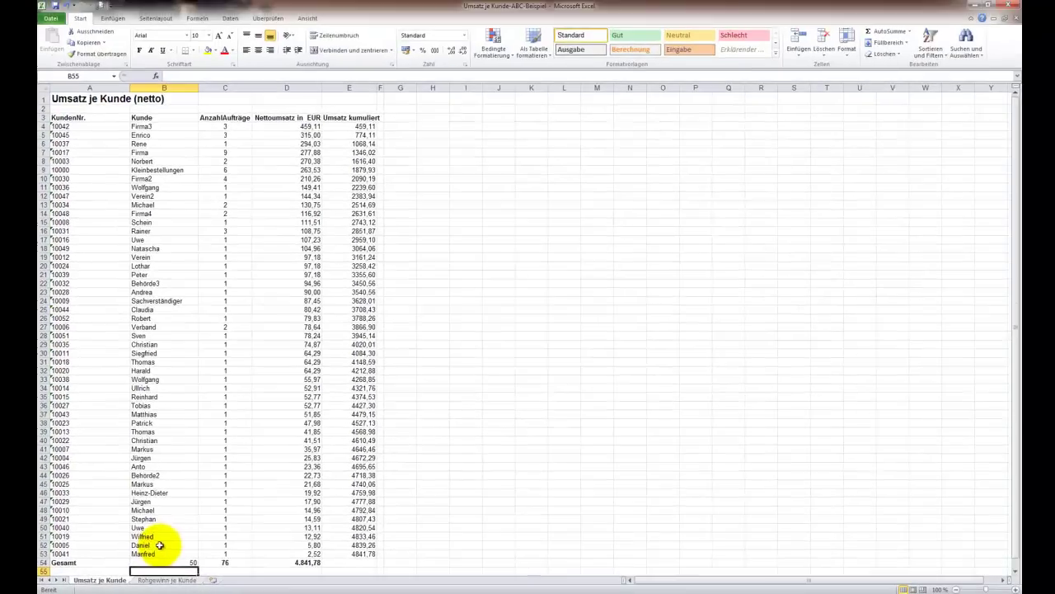
pyautogui.click(169, 562)
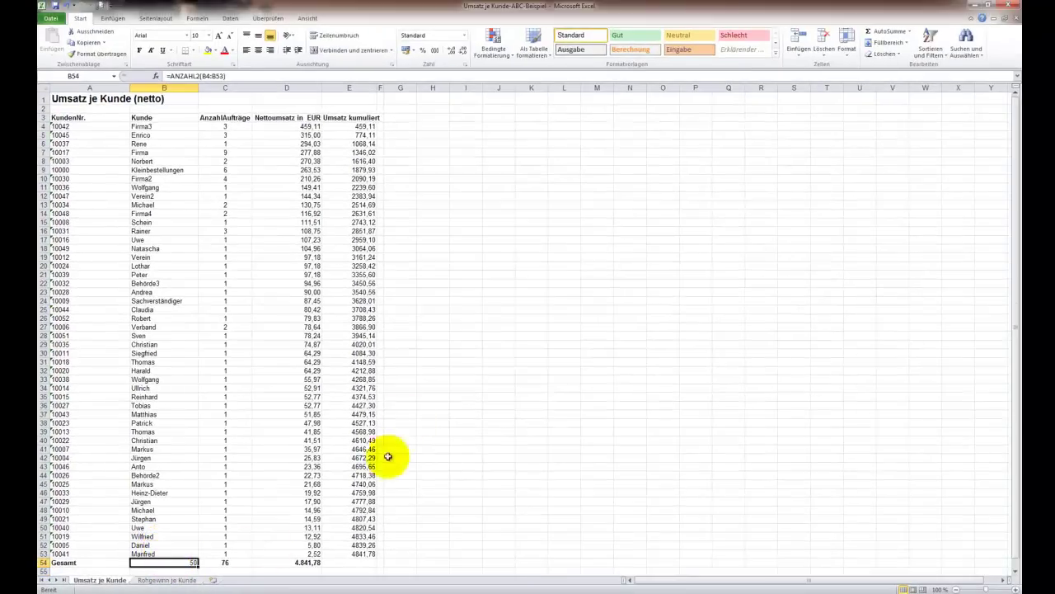
pyautogui.moveTo(384, 88); pyautogui.dragTo(440, 87)
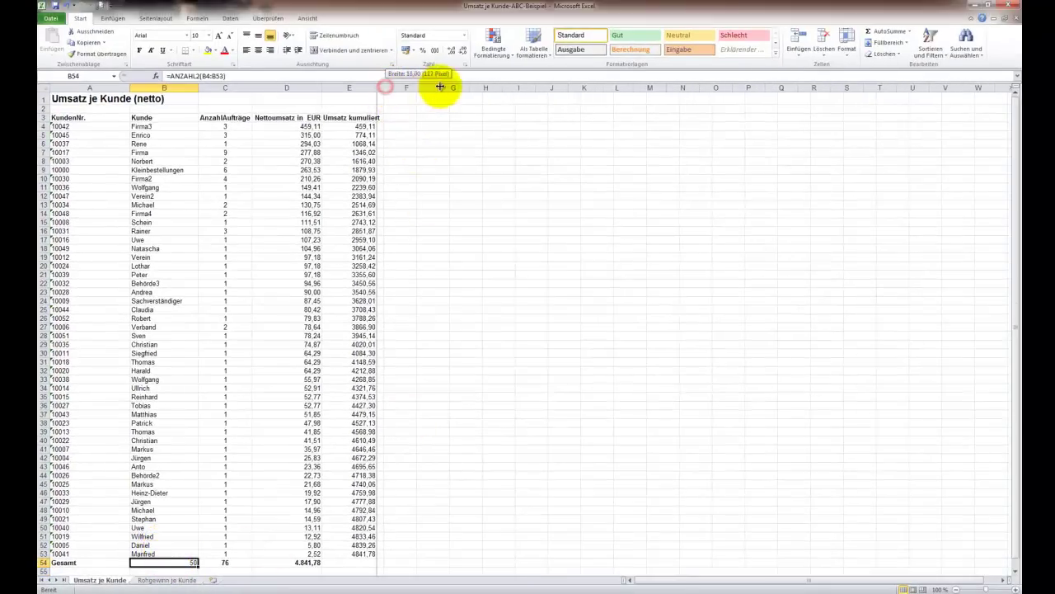
# Add the heading 'Kunden kumuliert' in F3.
pyautogui.click(412, 117)
pyautogui.write('Kunden kumu')
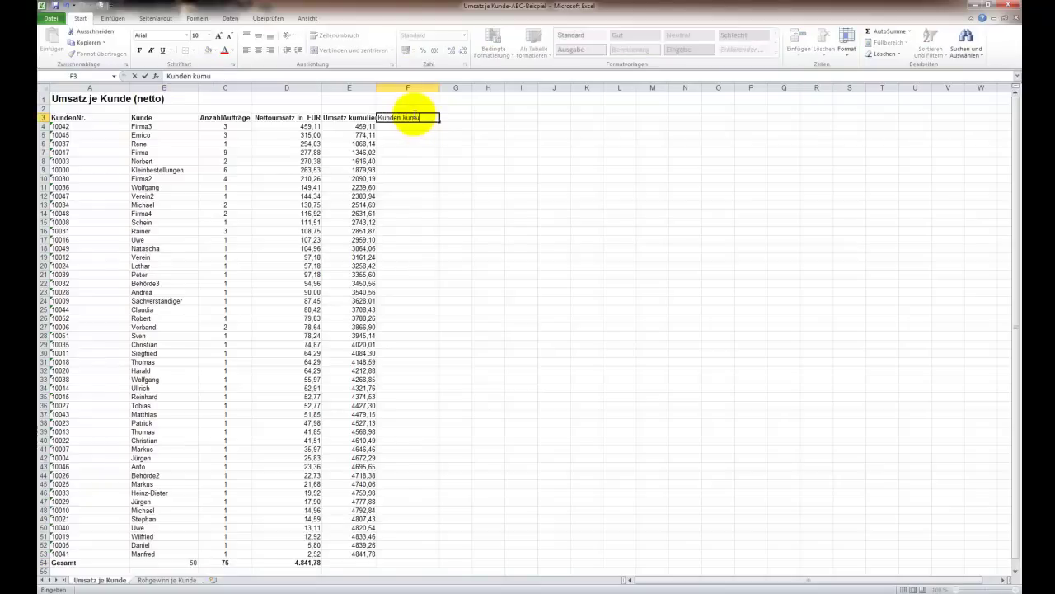
pyautogui.write('liert')
pyautogui.click(422, 128)
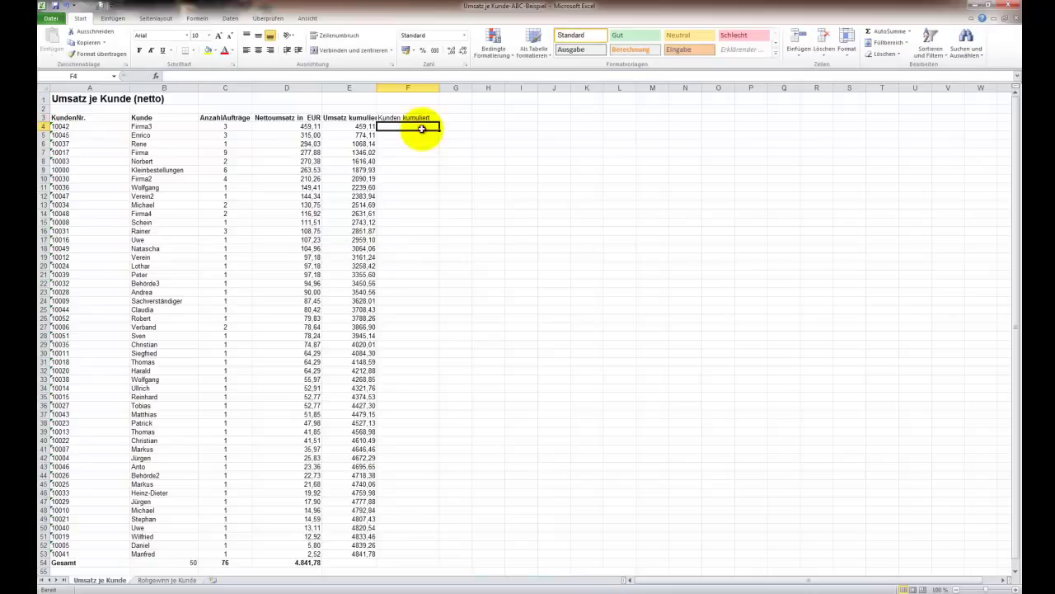
# Number the customers 1 to 50 down F4:F53 by entering 1, 2, 3 and filling down.
pyautogui.write('1')
pyautogui.press('Return')
pyautogui.write('2')
pyautogui.press('Return')
pyautogui.write('3')
pyautogui.press('Return')
pyautogui.click(423, 143)
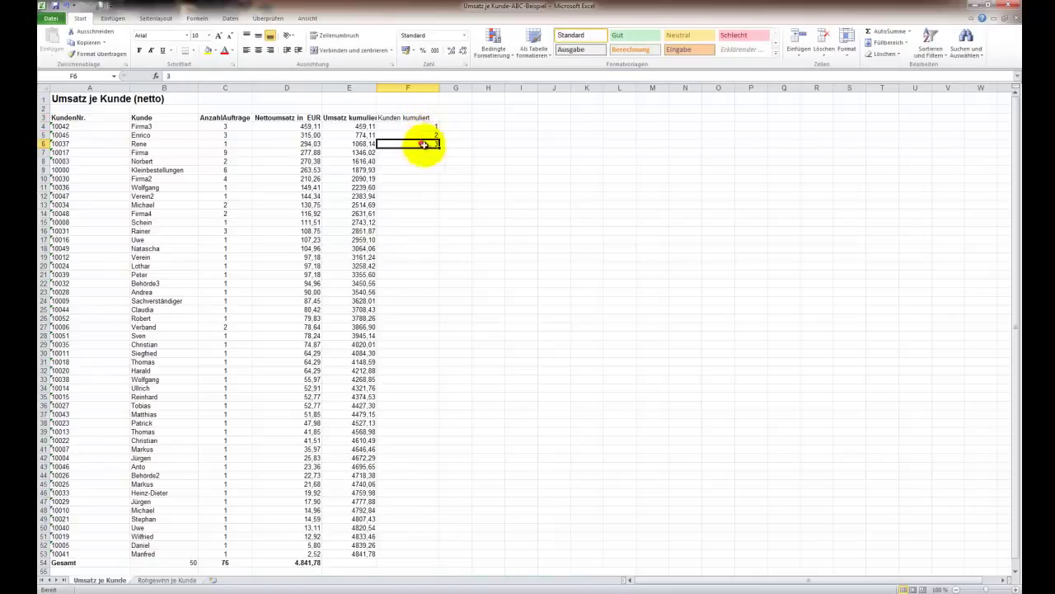
pyautogui.moveTo(439, 148)
pyautogui.mouseDown()
pyautogui.moveTo(432, 326)
pyautogui.moveTo(437, 145)
pyautogui.moveTo(427, 142)
pyautogui.moveTo(409, 368)
pyautogui.moveTo(413, 558)
pyautogui.mouseUp()
pyautogui.click(412, 563)
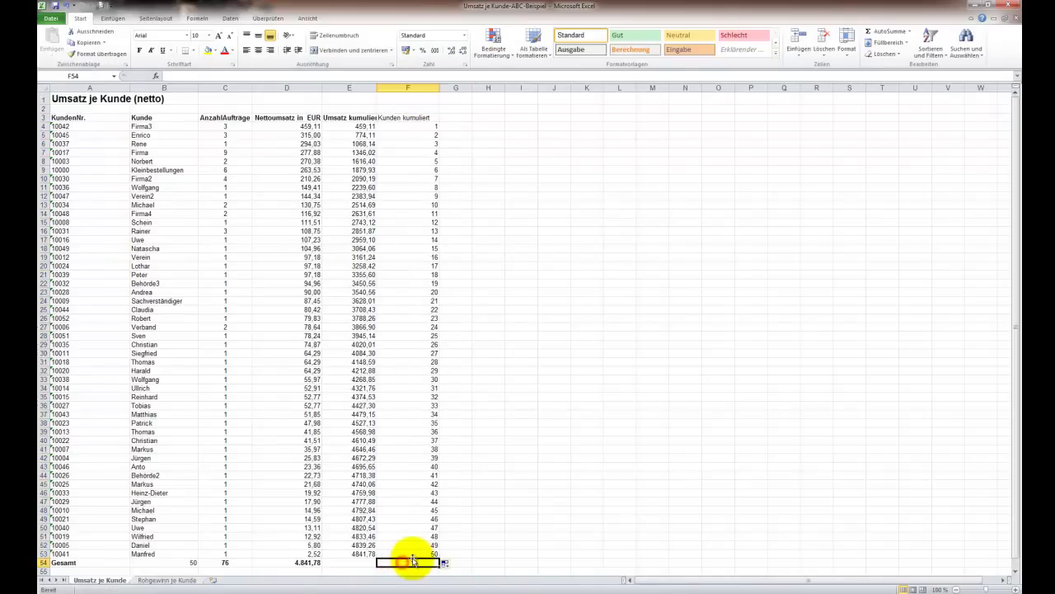
pyautogui.click(450, 120)
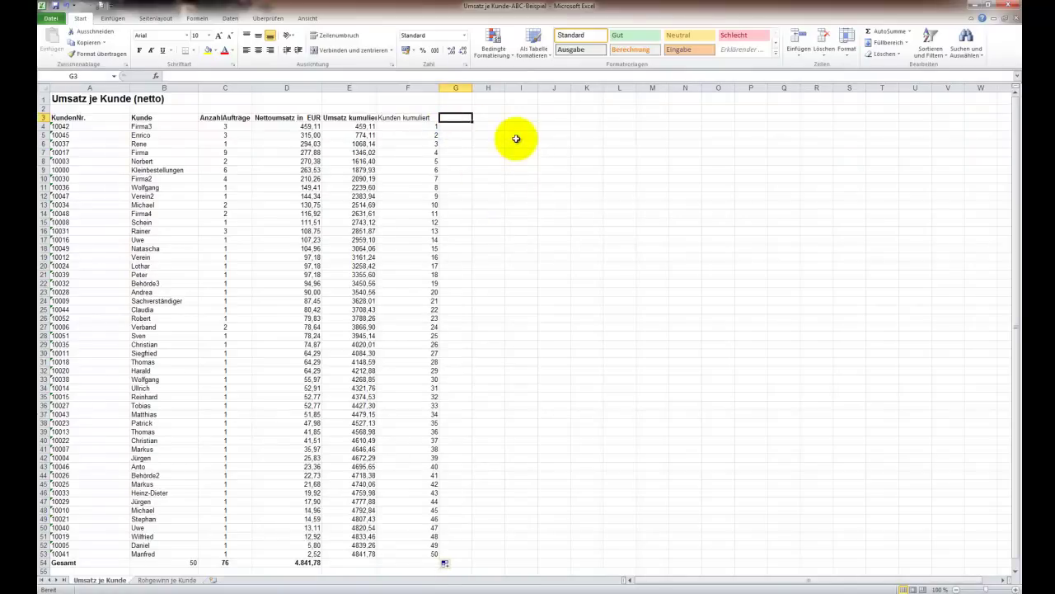
# Add the heading 'Prozent Kunden' in G3 and autofit column G.
pyautogui.write('Proz')
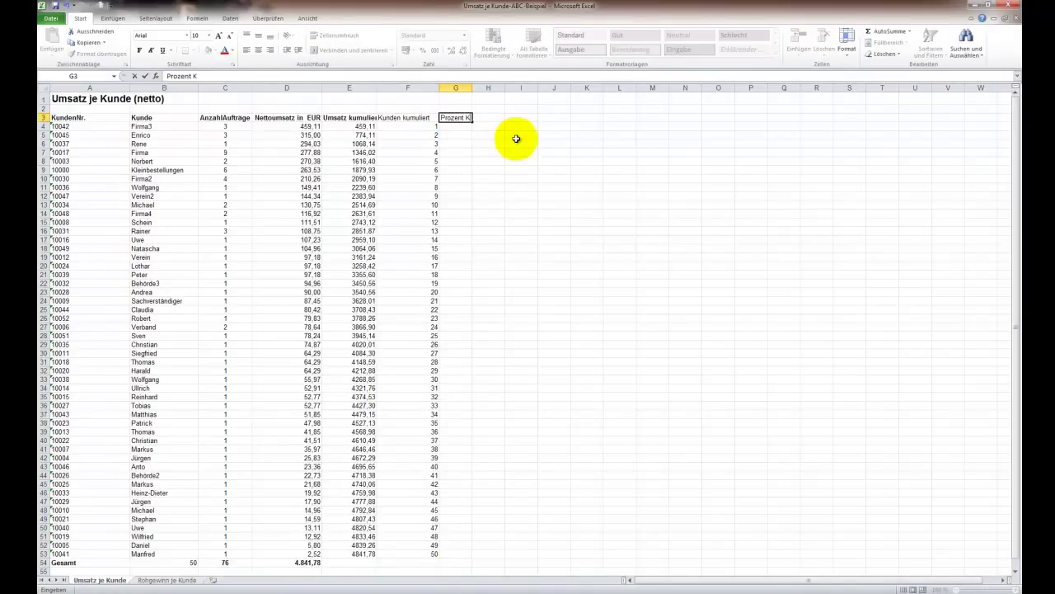
pyautogui.write('en')
pyautogui.press('Return')
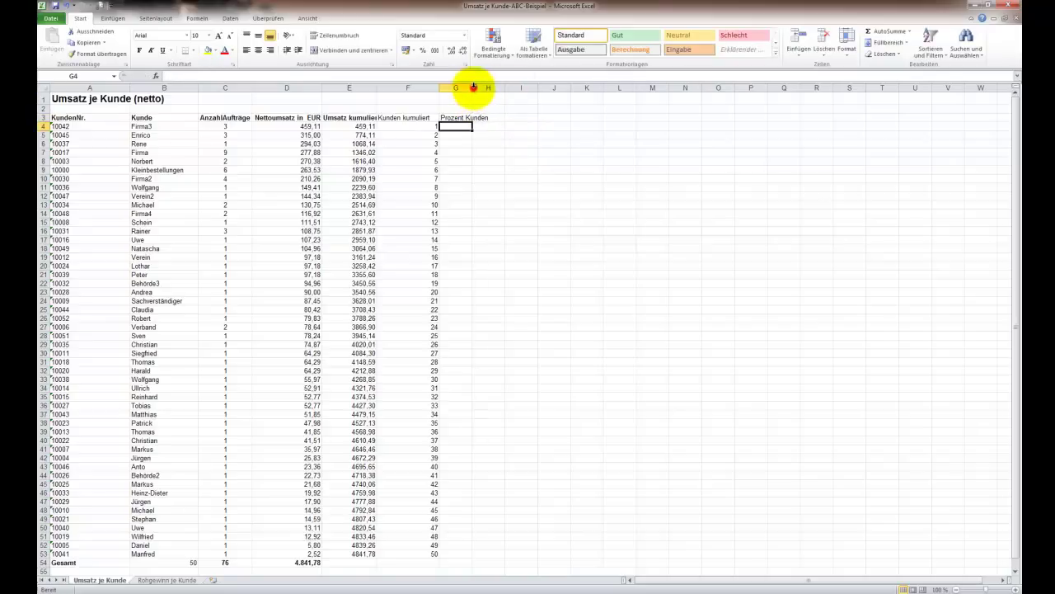
pyautogui.doubleClick(473, 87)
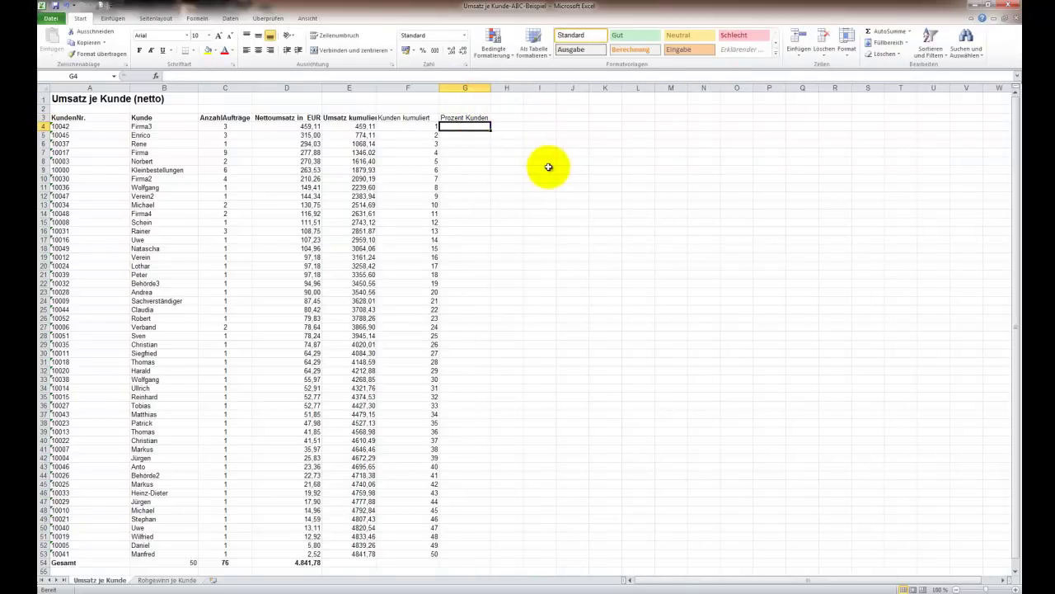
# Enter the formula =F4/$B$54 in G4.
pyautogui.write('=')
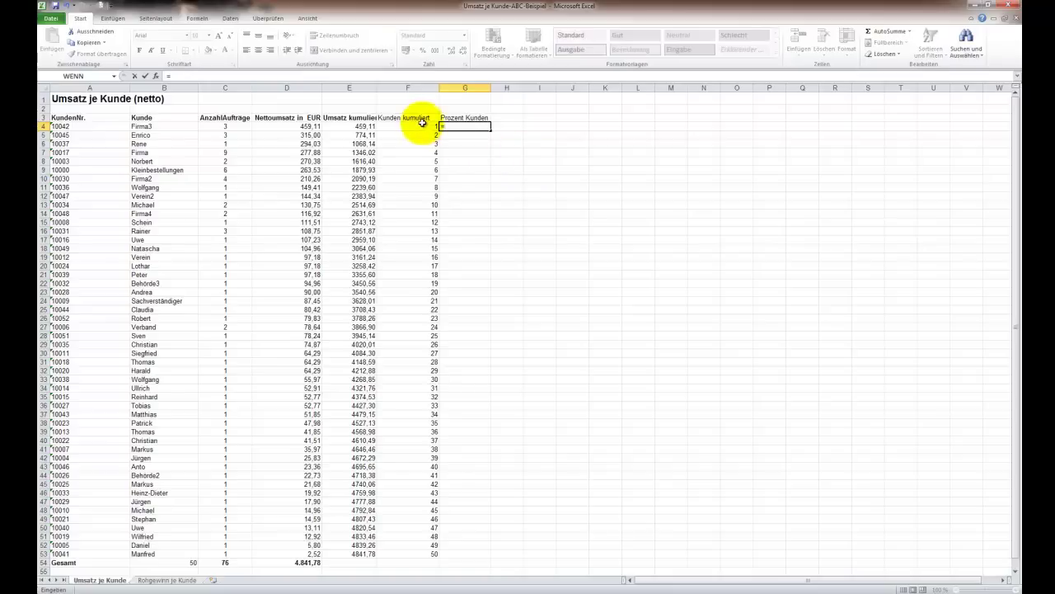
pyautogui.click(423, 126)
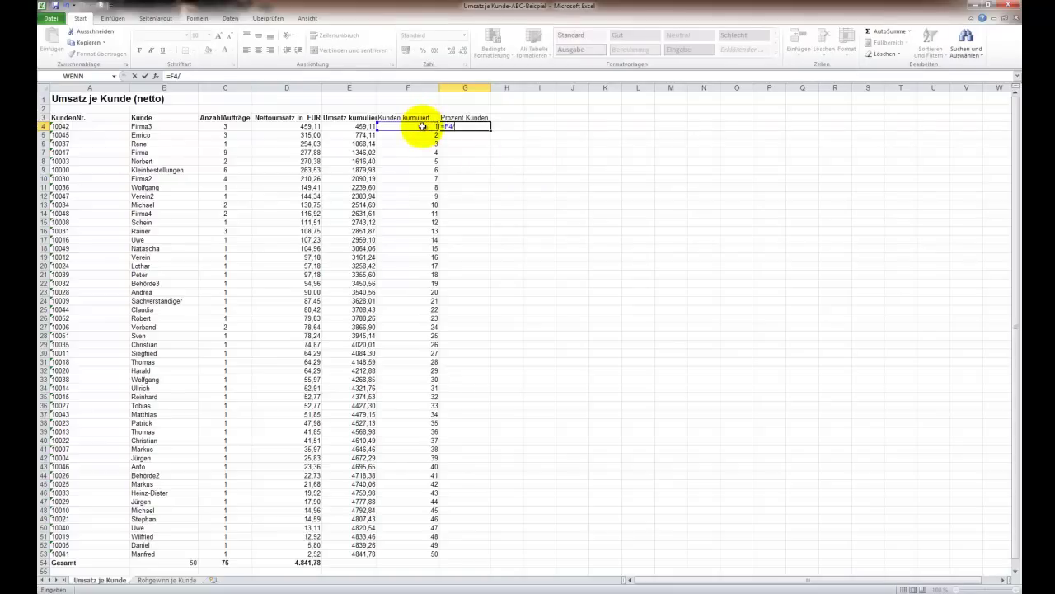
pyautogui.write('/')
pyautogui.click(196, 561)
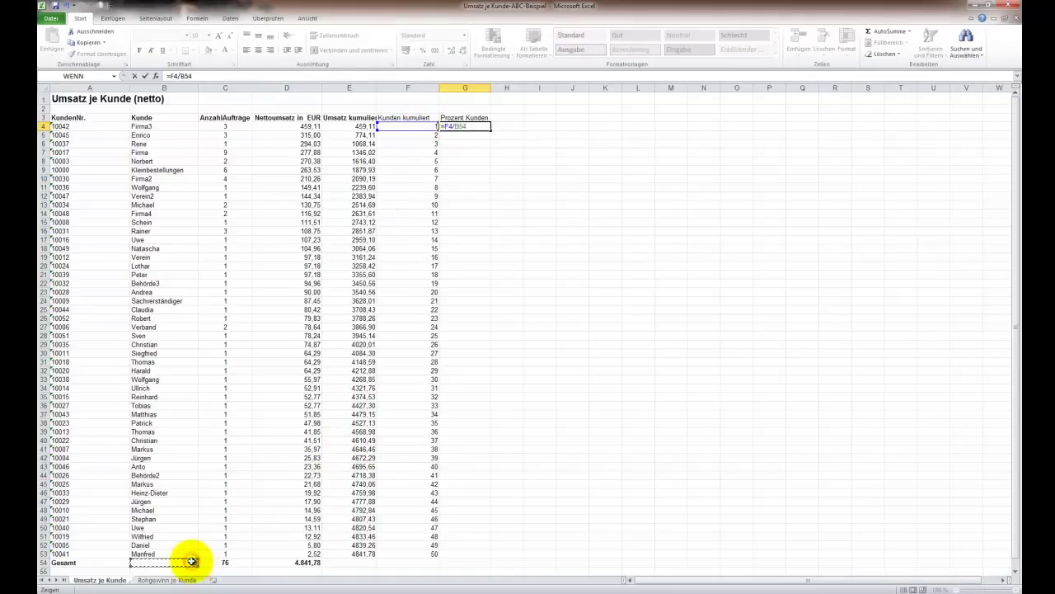
pyautogui.press('F2')
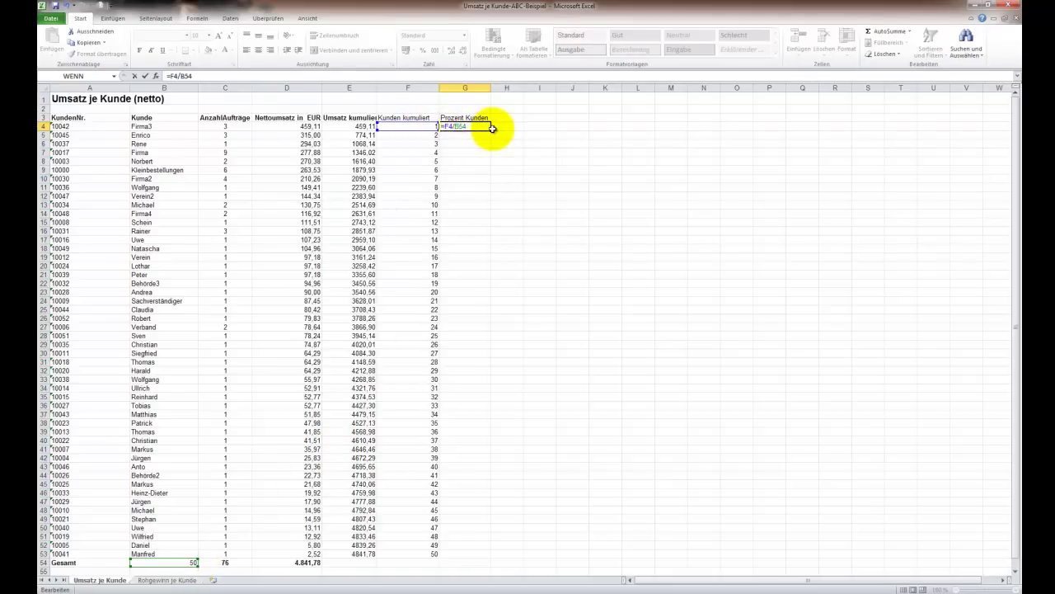
pyautogui.press('F4')
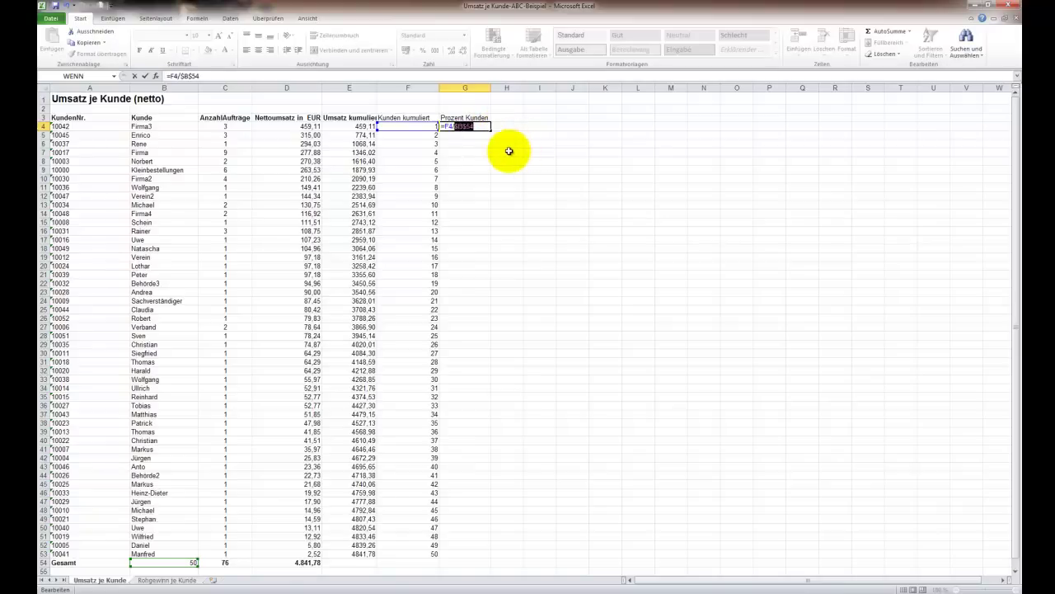
pyautogui.press('Return')
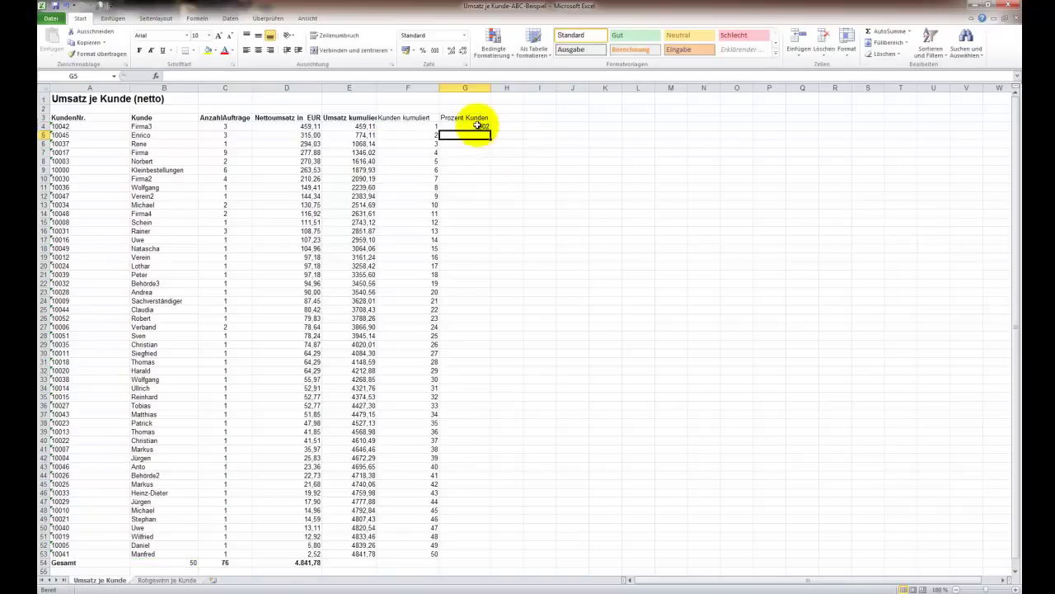
# Format G4 as a percentage and fill it down to G53 (2% to 100%).
pyautogui.click(477, 125)
pyautogui.click(425, 51)
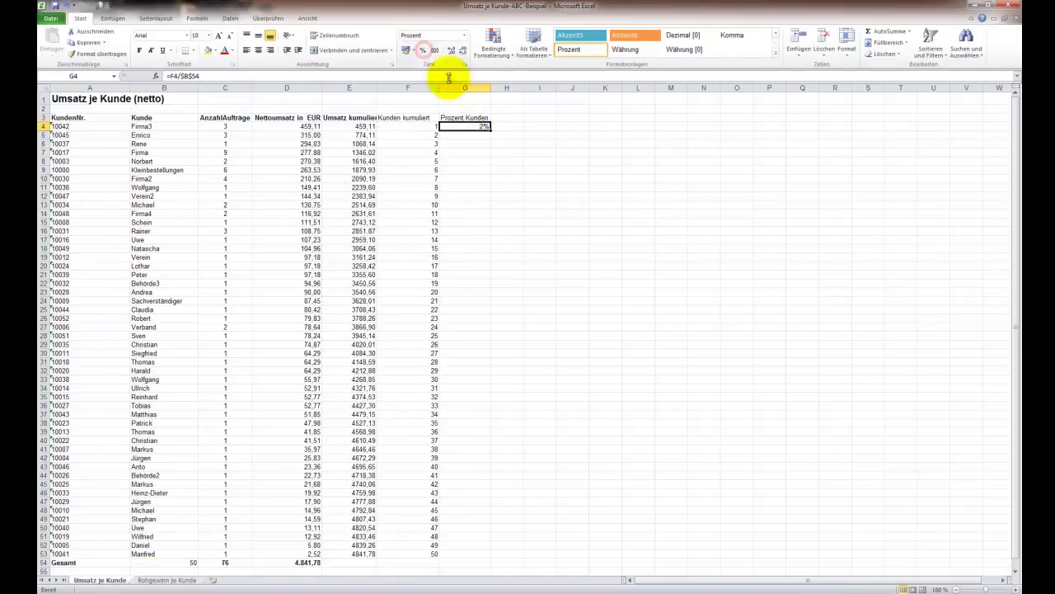
pyautogui.moveTo(490, 129); pyautogui.dragTo(479, 553)
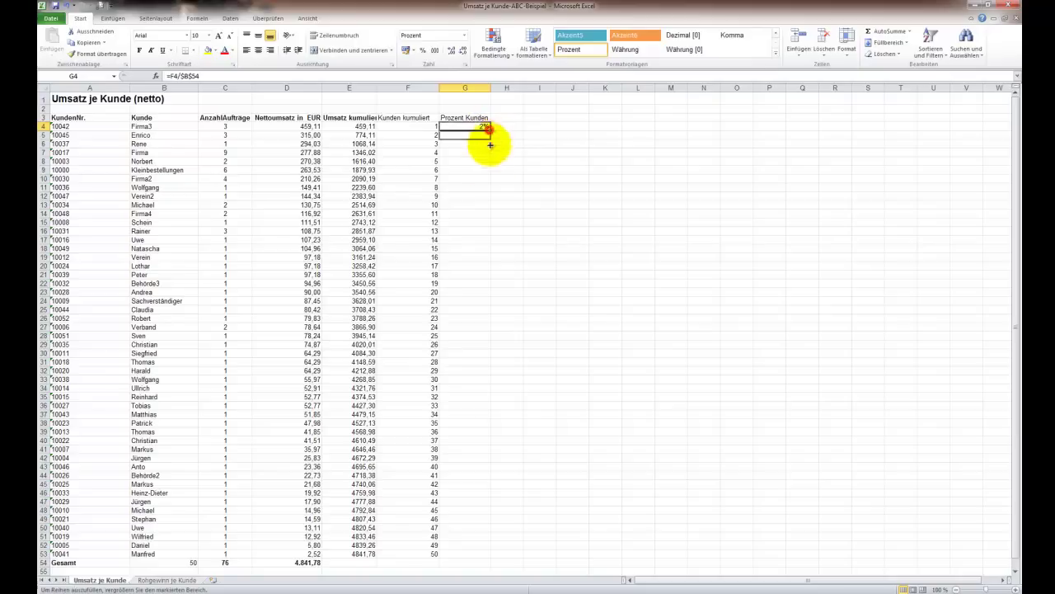
pyautogui.click(474, 562)
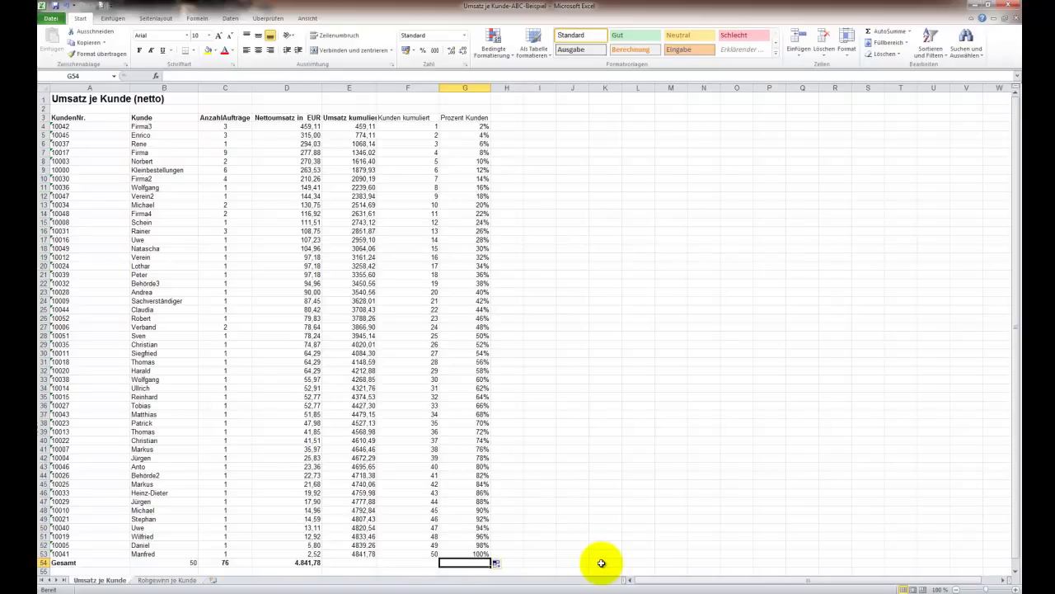
# Add the heading 'Umsatz prozentual' in H3 and autofit column H.
pyautogui.click(505, 118)
pyautogui.write('Umsatz prozentual')
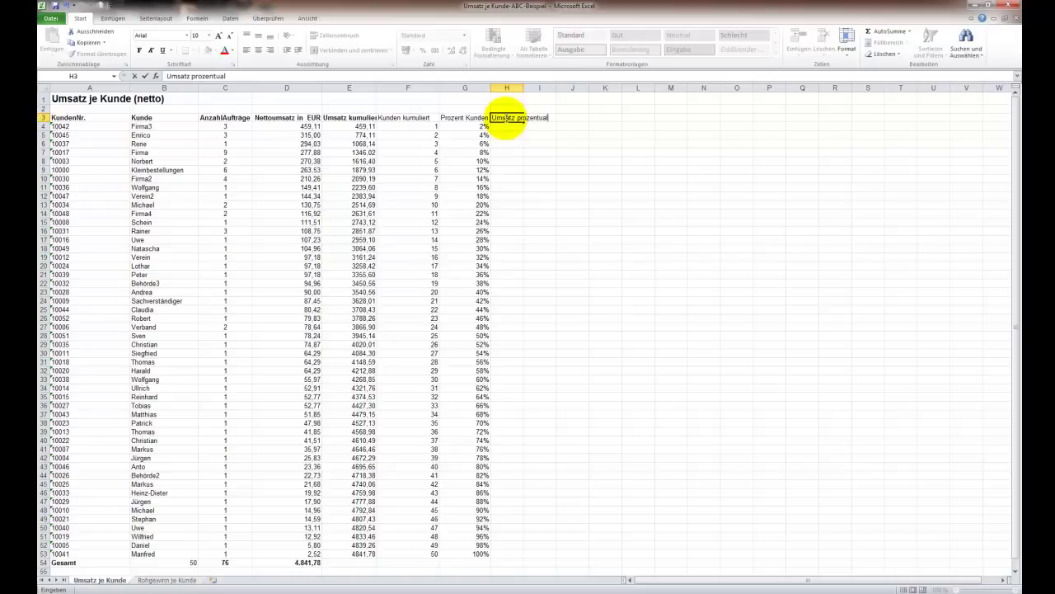
pyautogui.press('Return')
pyautogui.doubleClick(523, 86)
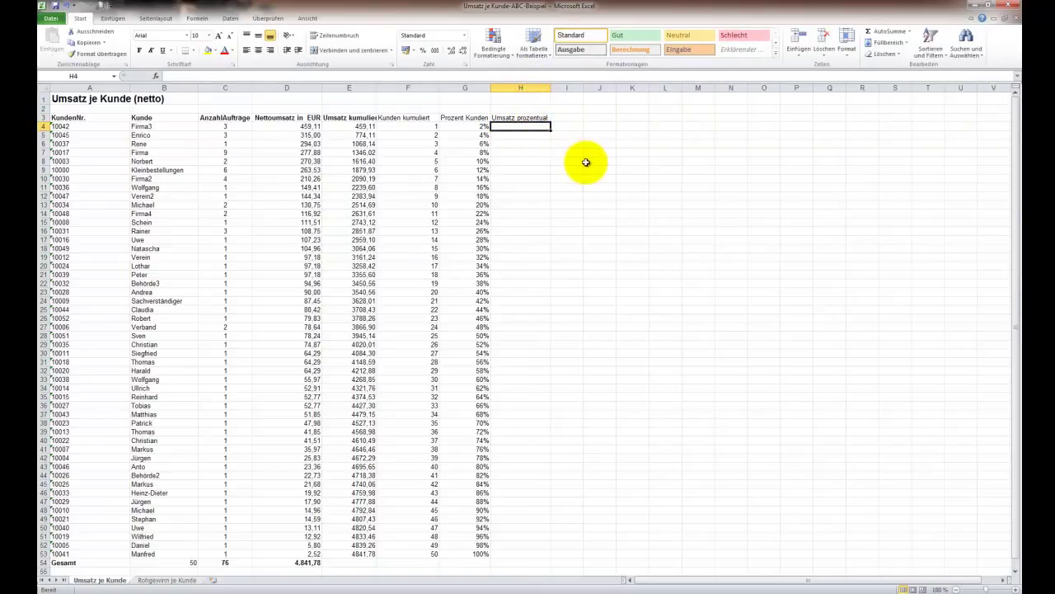
# Enter the formula =E4/$D$54 in H4.
pyautogui.write('=')
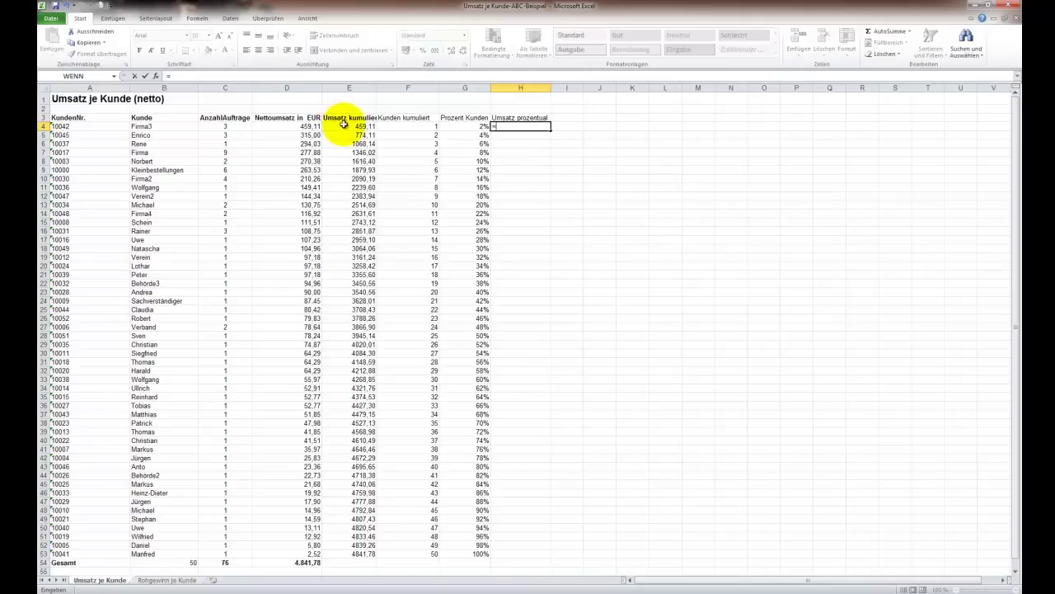
pyautogui.click(345, 126)
pyautogui.write('/')
pyautogui.click(288, 562)
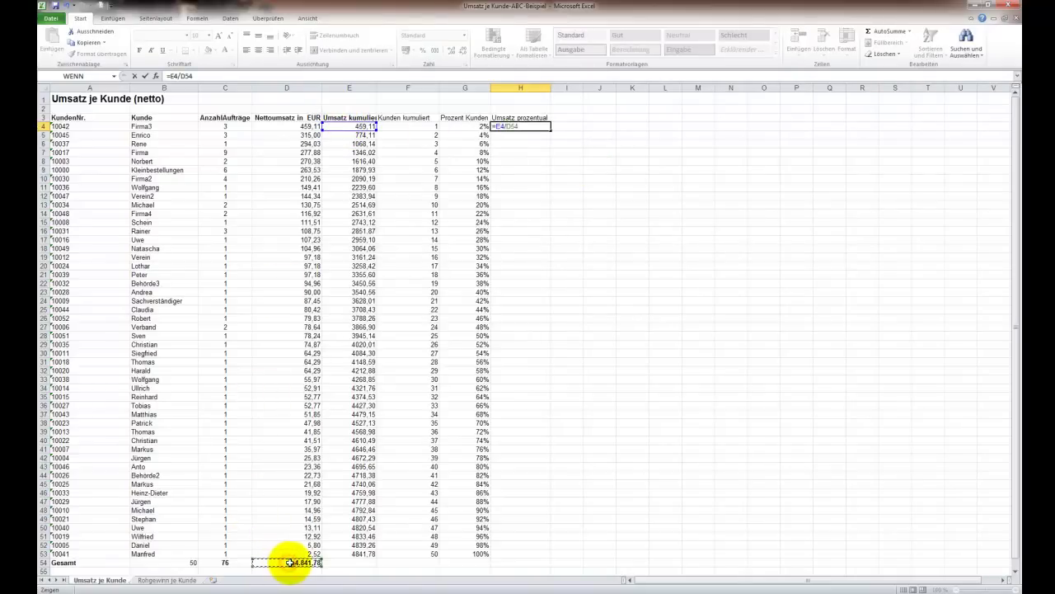
pyautogui.click(513, 128)
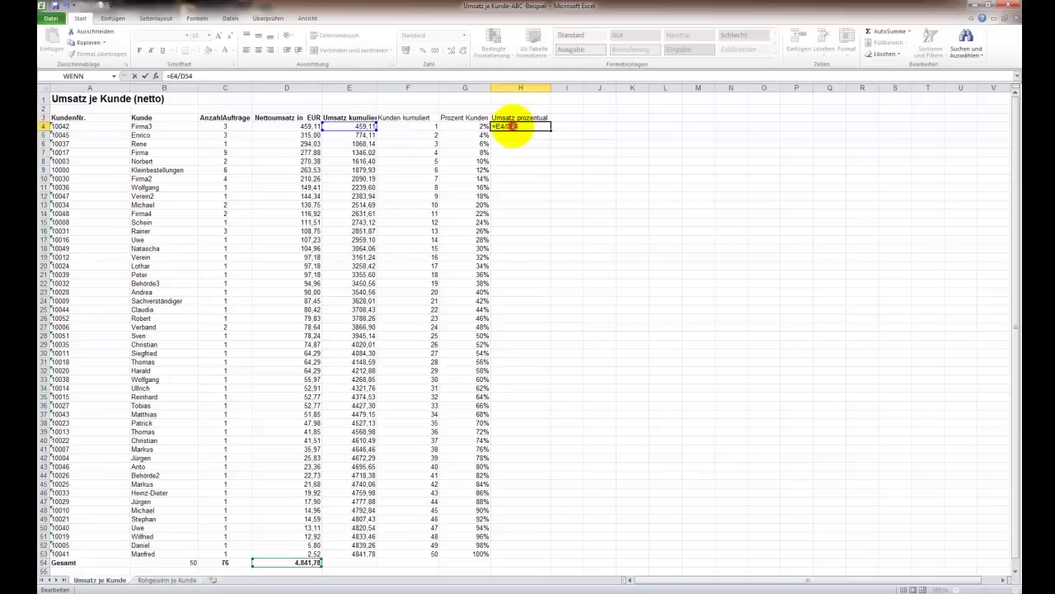
pyautogui.press('F4')
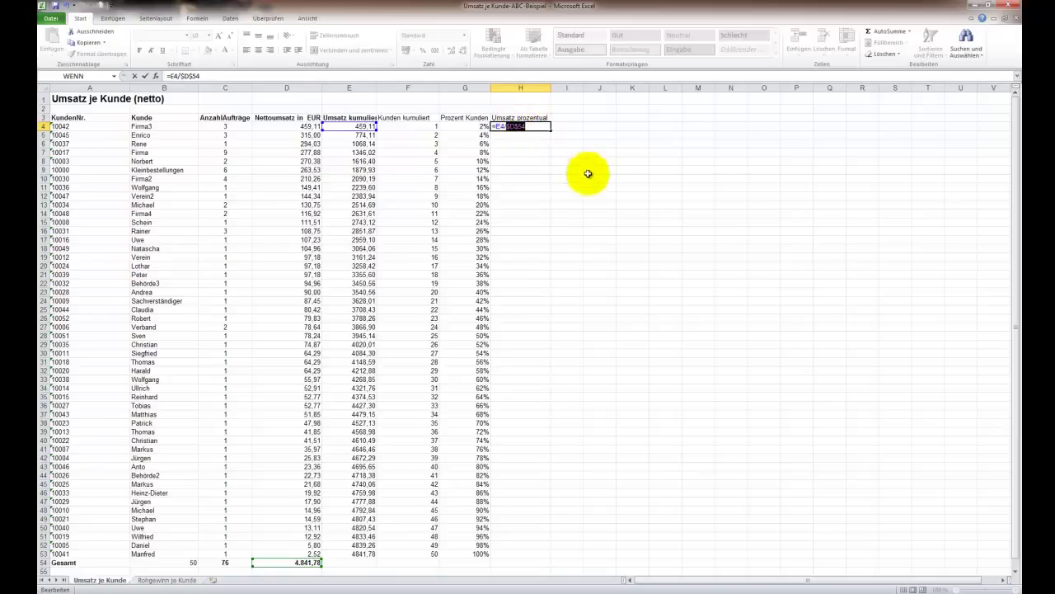
pyautogui.press('Return')
# Format H4:H53 as percentages with one decimal, filled down from 9,5% to 100,0%.
pyautogui.click(528, 127)
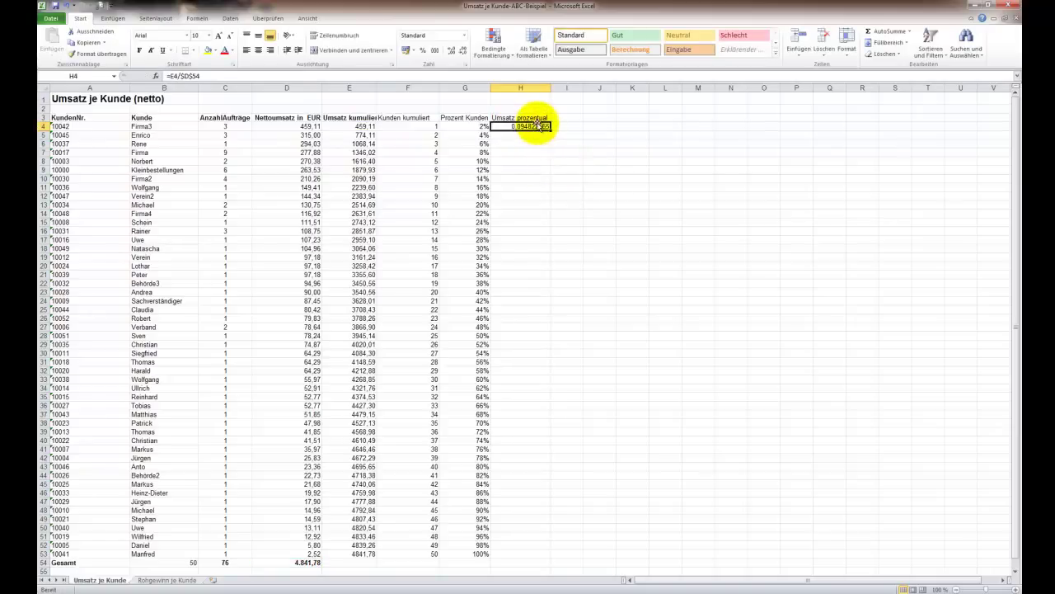
pyautogui.click(421, 50)
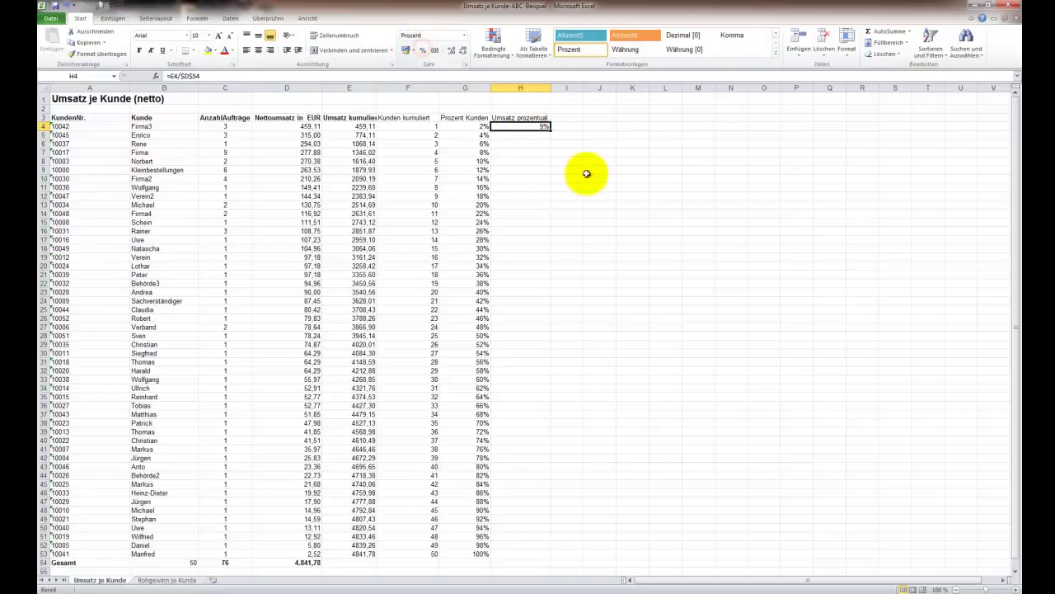
pyautogui.moveTo(548, 128); pyautogui.dragTo(538, 559)
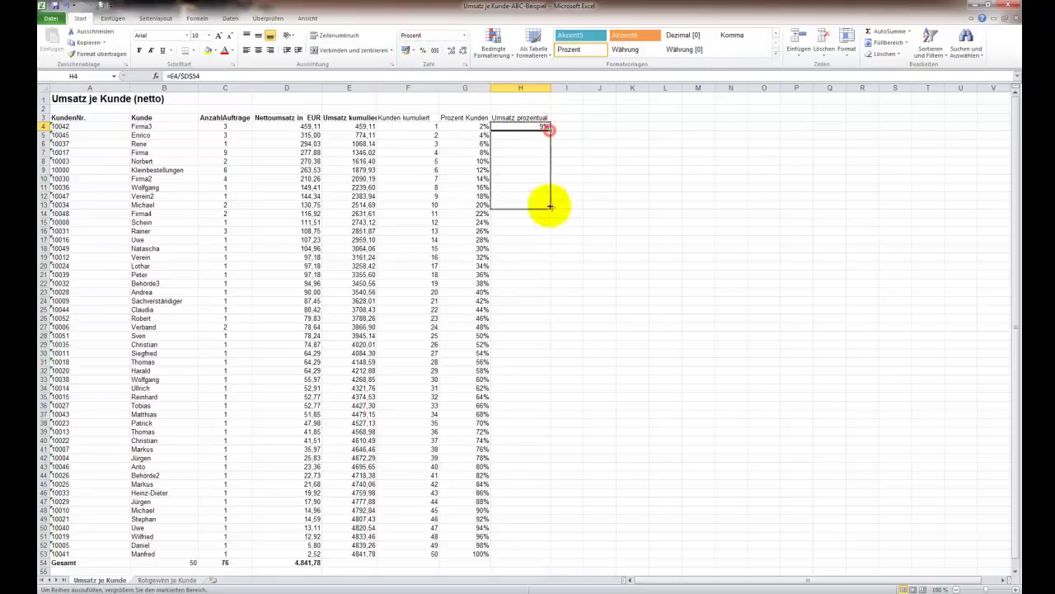
pyautogui.click(528, 564)
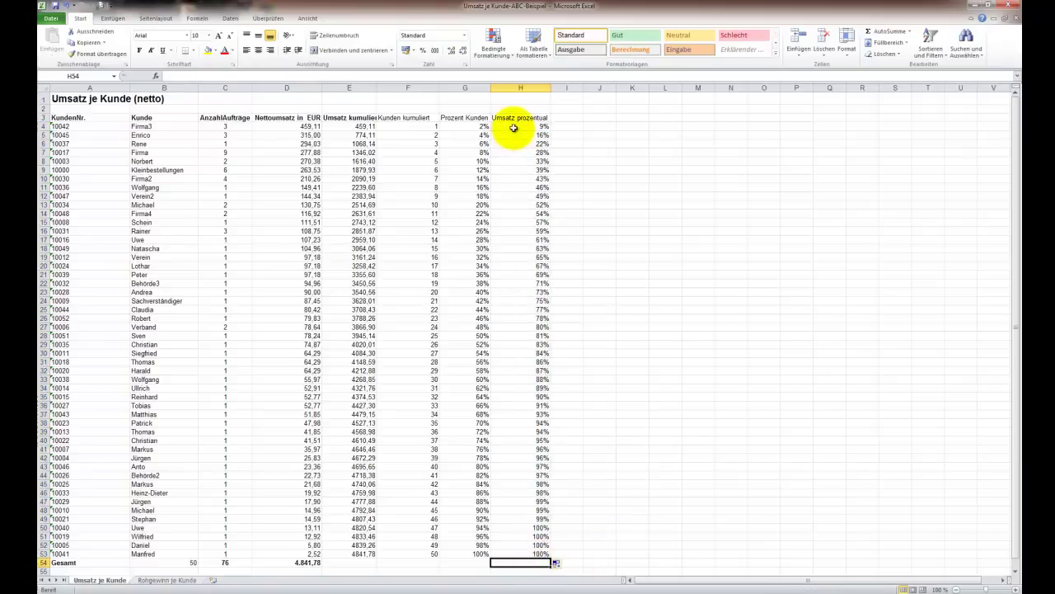
pyautogui.moveTo(514, 128); pyautogui.dragTo(493, 559)
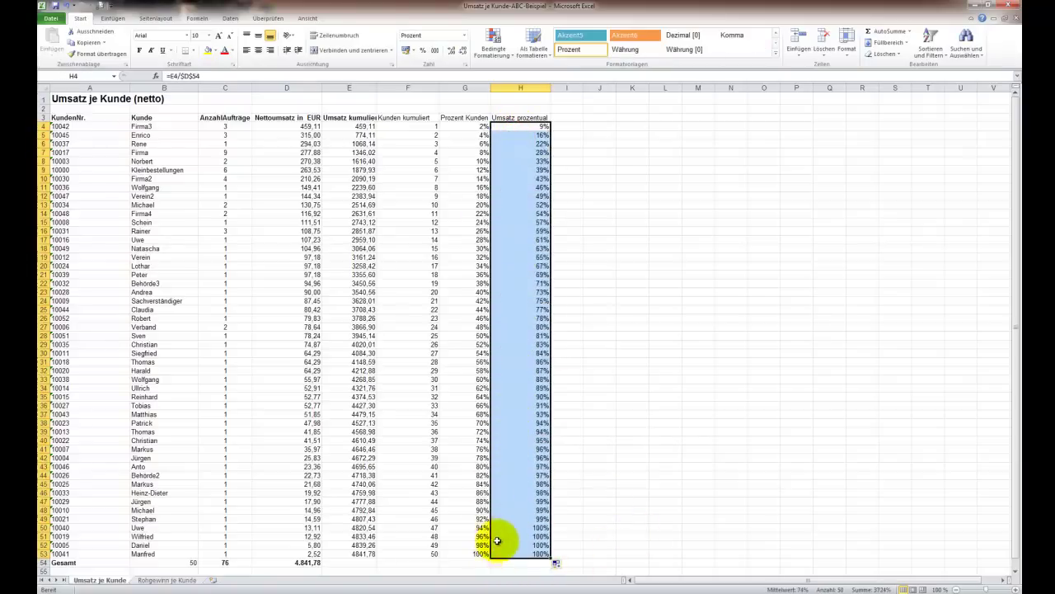
pyautogui.click(451, 50)
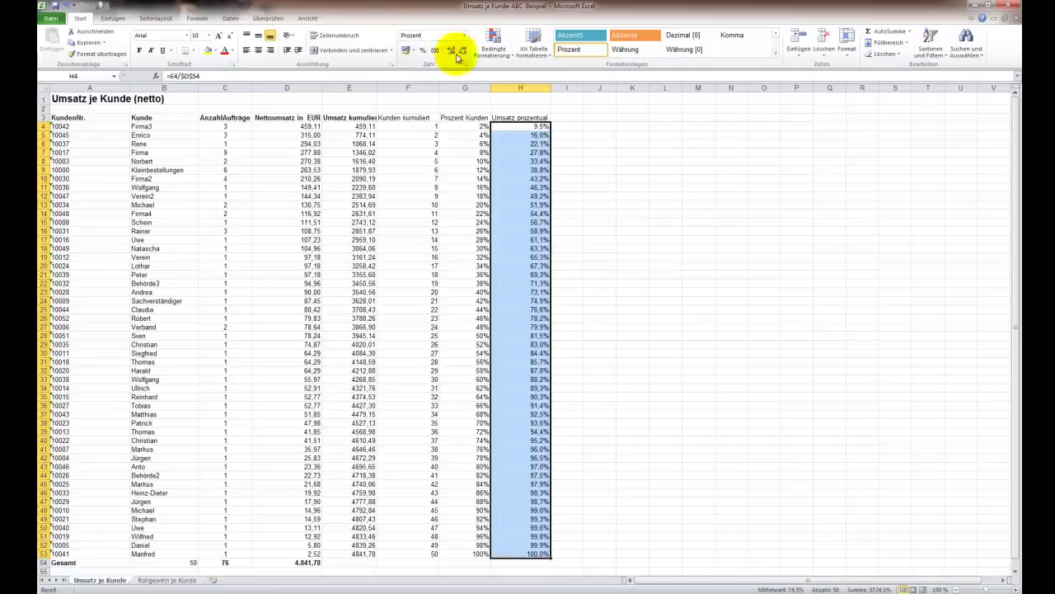
pyautogui.click(696, 206)
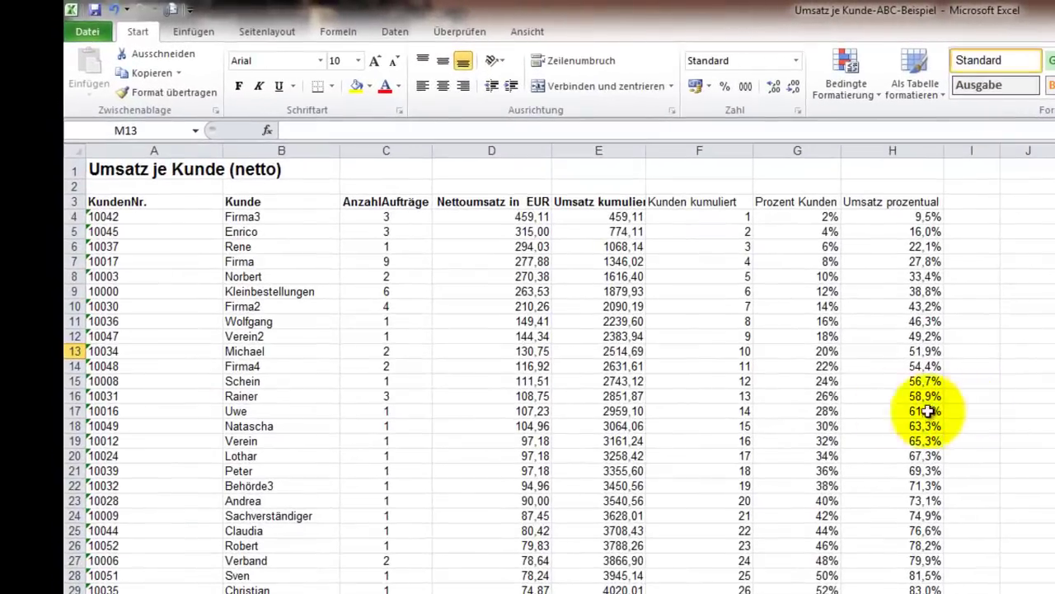
pyautogui.click(749, 324)
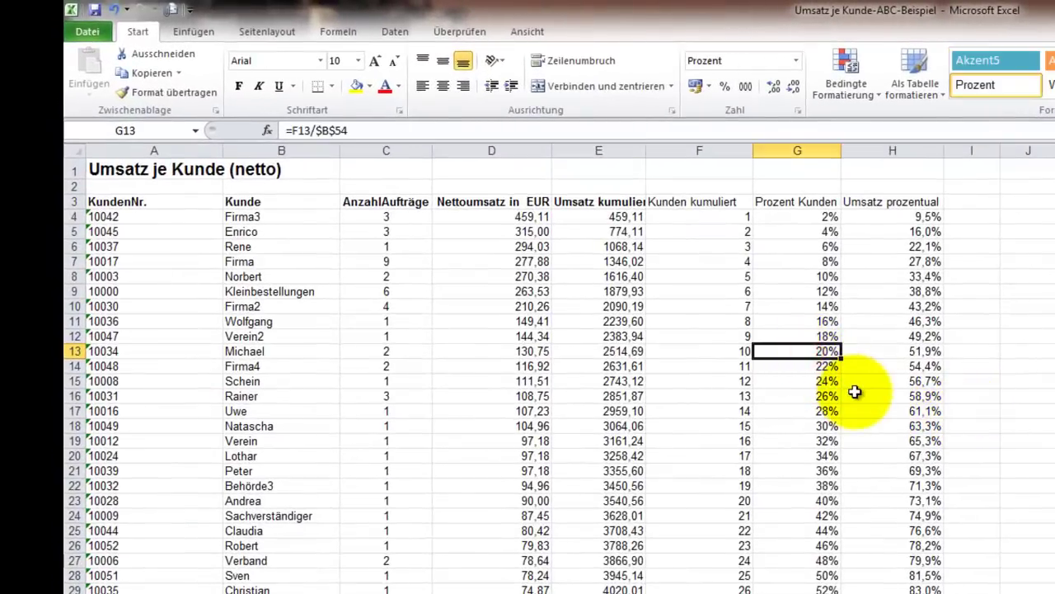
pyautogui.click(904, 353)
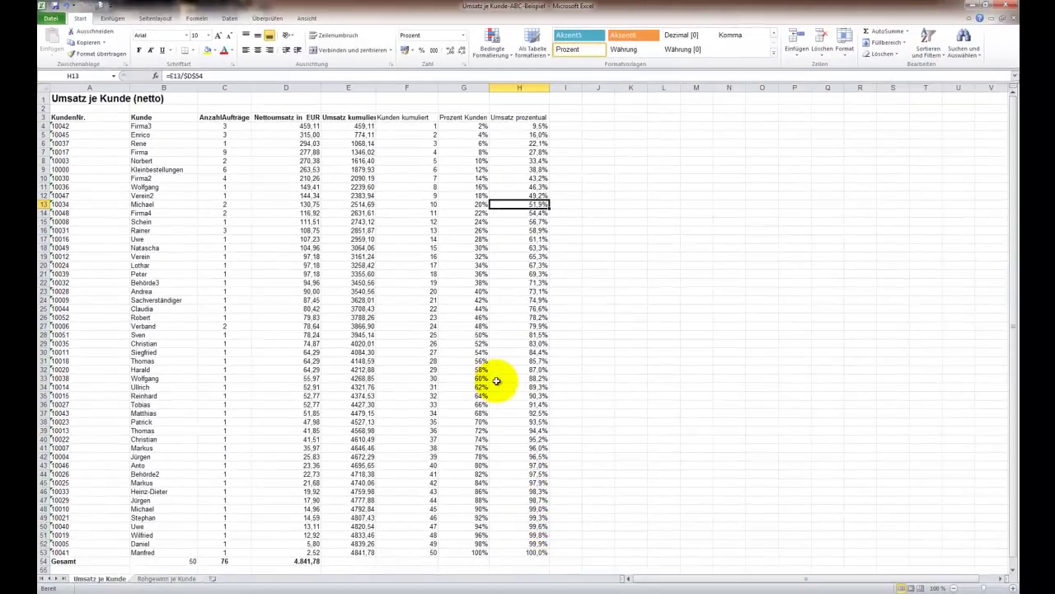
pyautogui.click(484, 336)
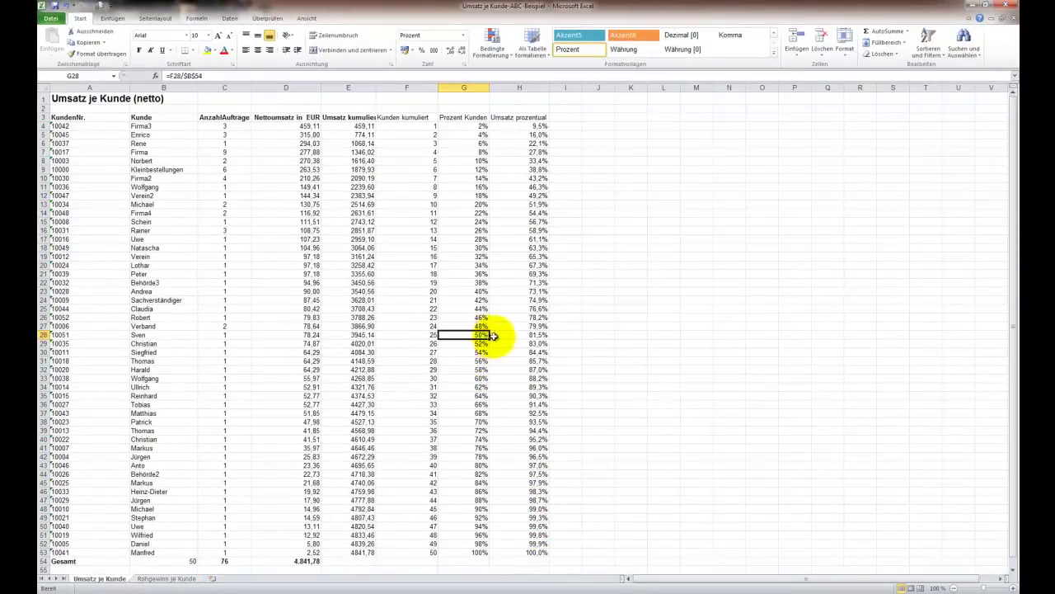
pyautogui.click(544, 336)
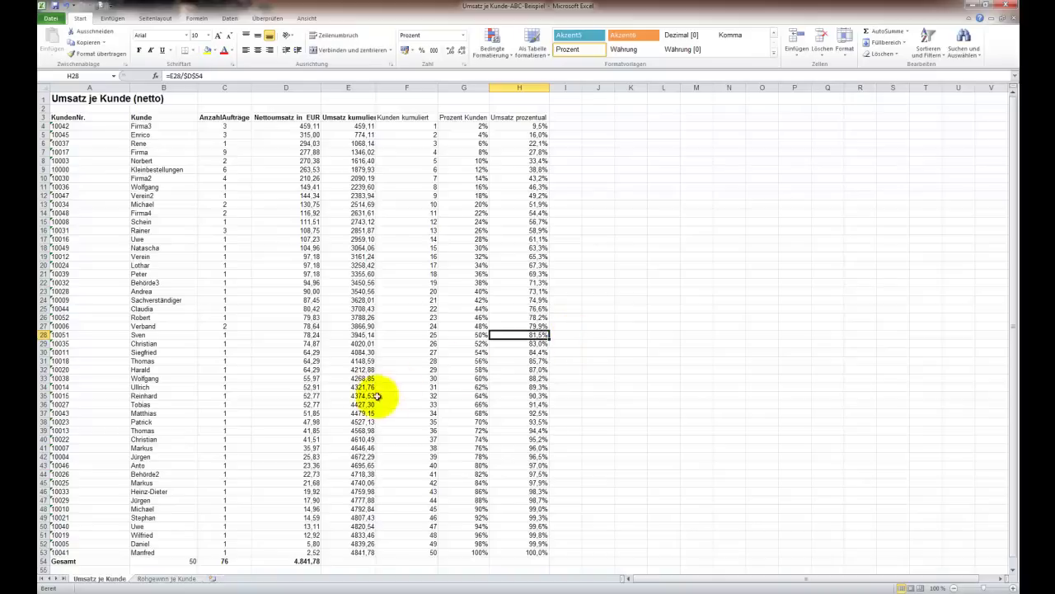
# Switch to the 'Rohgewinn je Kunde' sheet and select its customer table.
pyautogui.click(167, 578)
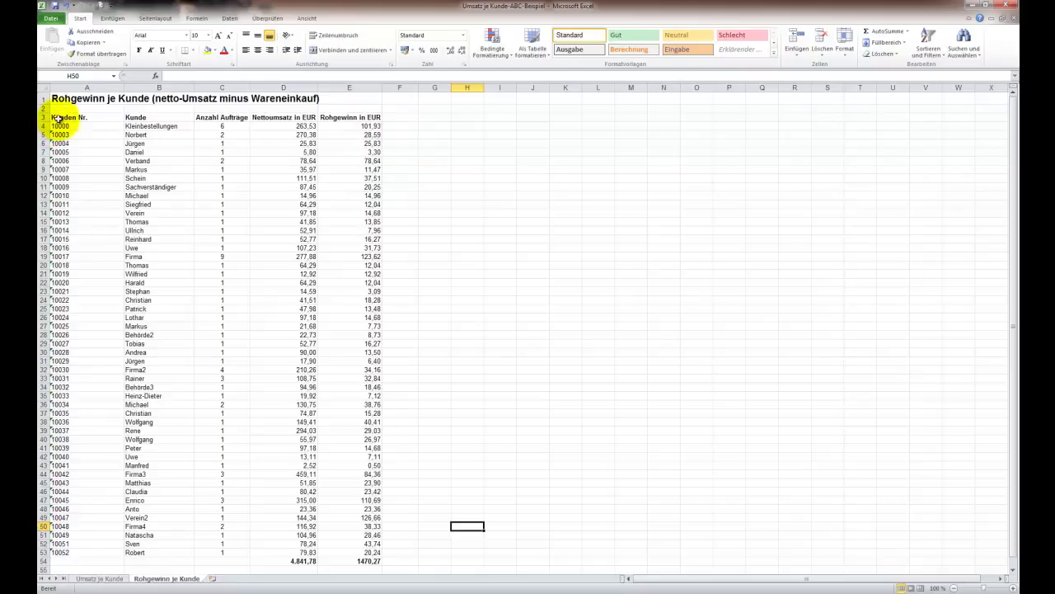
pyautogui.moveTo(60, 117)
pyautogui.mouseDown()
pyautogui.moveTo(217, 220)
pyautogui.moveTo(379, 554)
pyautogui.mouseUp()
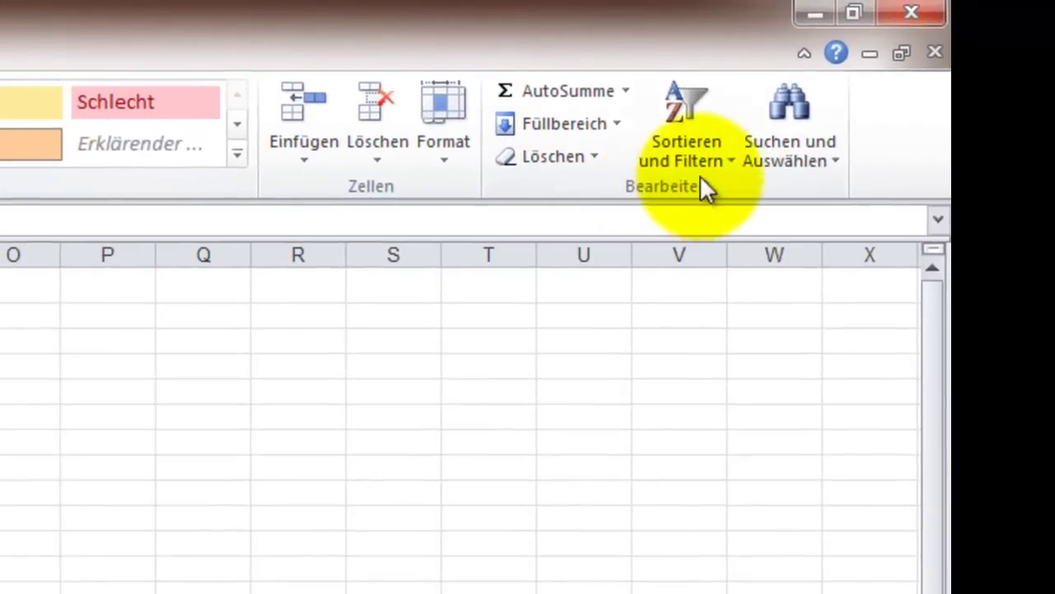
# Custom-sort the selected table by Rohgewinn in EUR, largest to smallest.
pyautogui.click(941, 54)
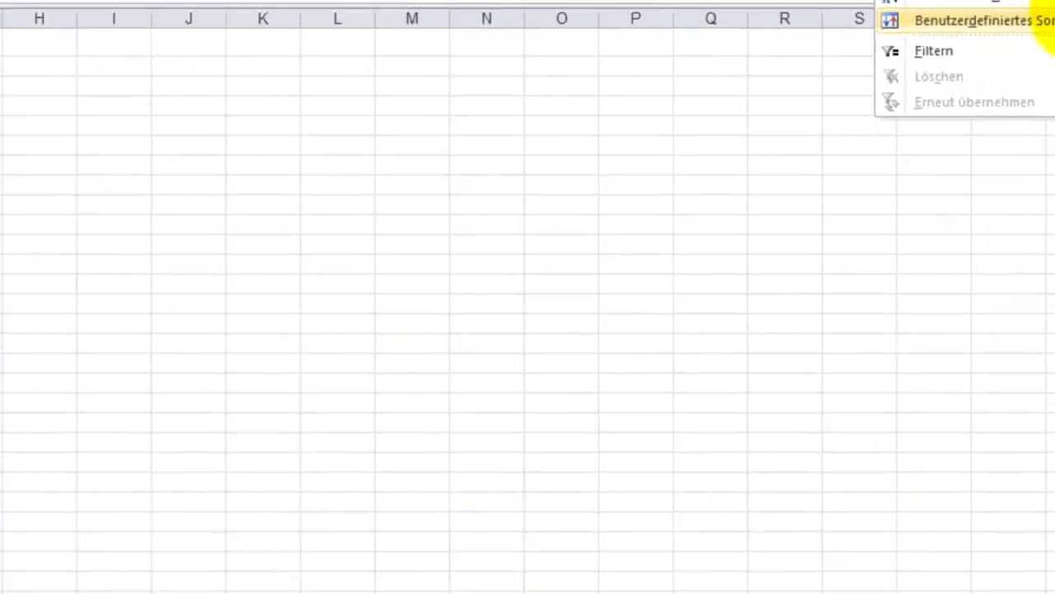
pyautogui.click(691, 257)
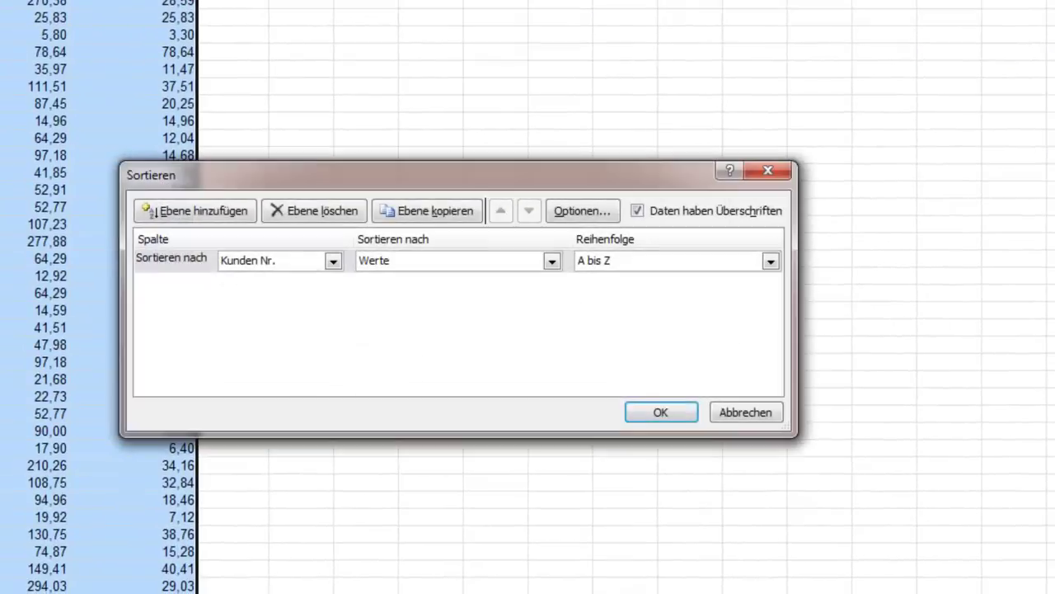
pyautogui.click(271, 260)
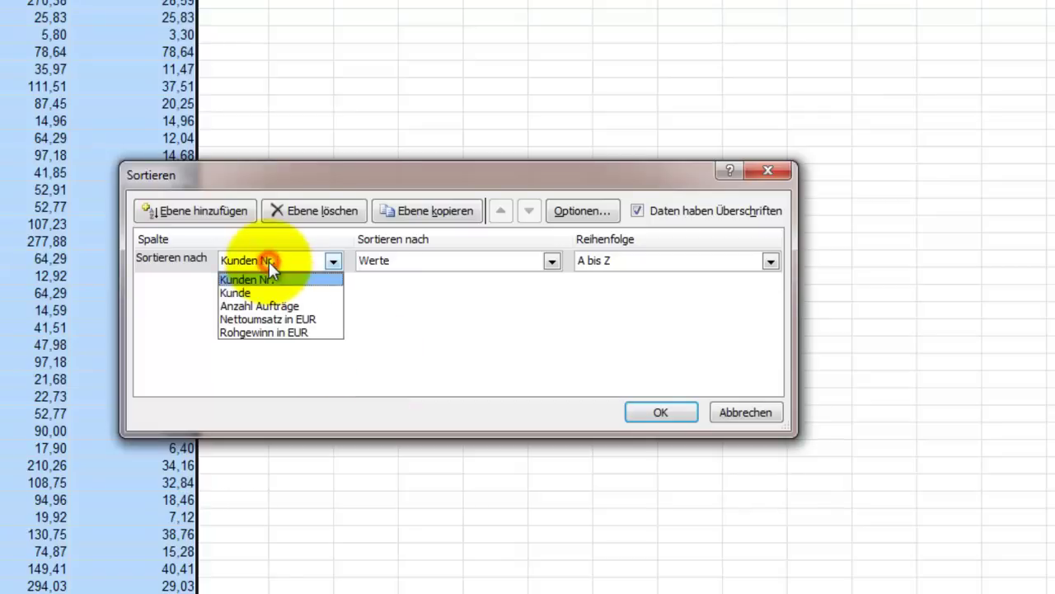
pyautogui.click(288, 330)
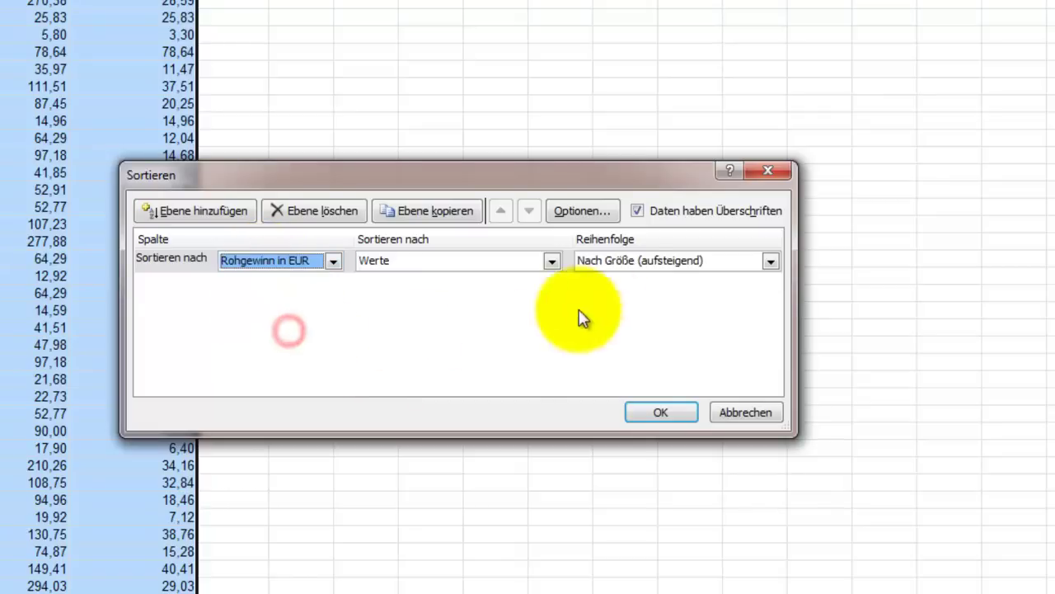
pyautogui.click(614, 262)
pyautogui.click(623, 294)
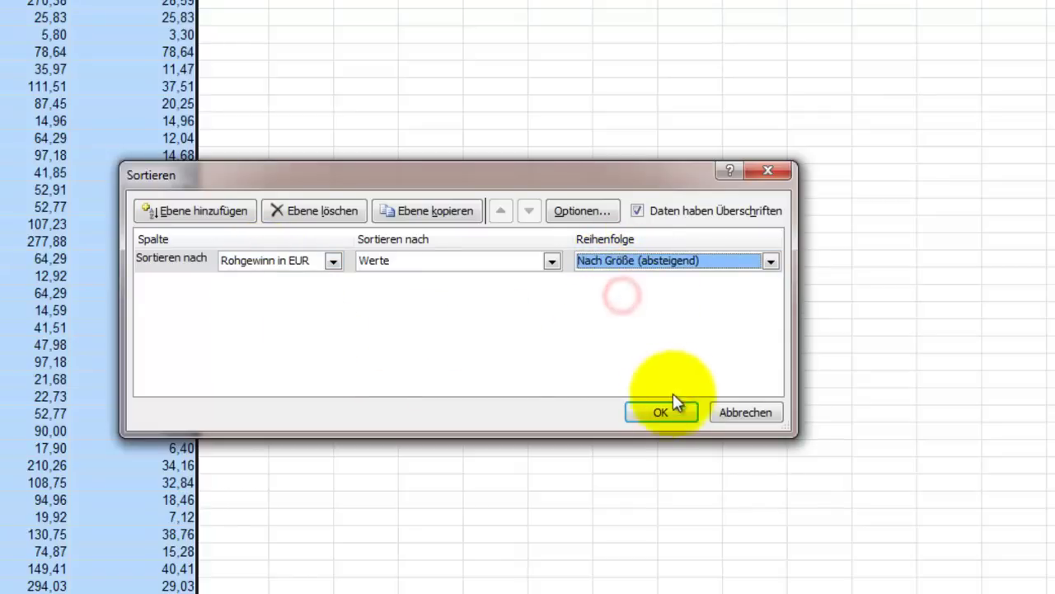
pyautogui.click(661, 412)
pyautogui.click(369, 330)
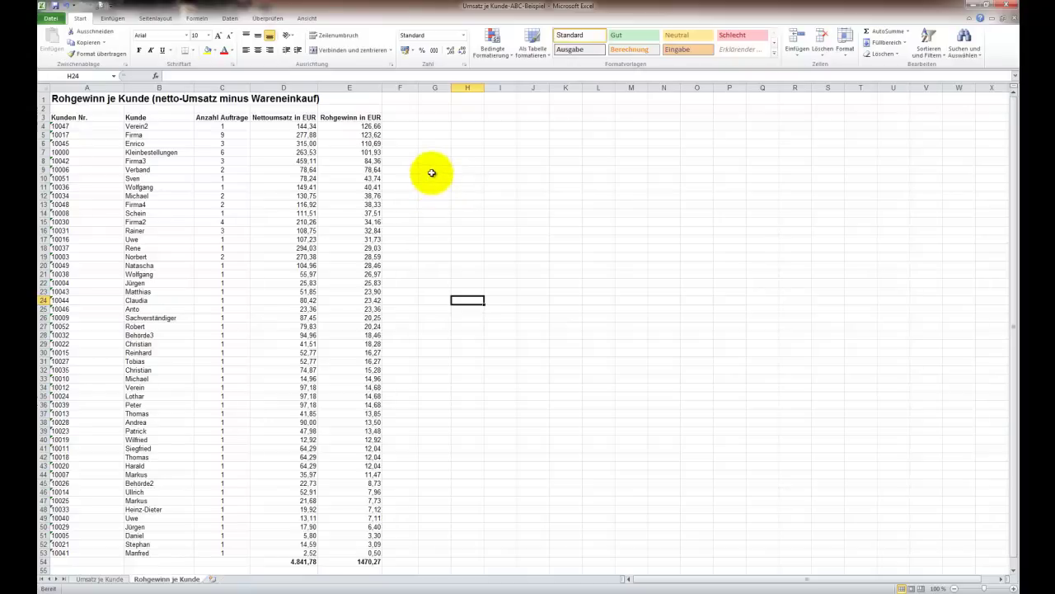
# Enter =ANZAHL2(B4:B53) in B54 of this sheet, giving 50 customers.
pyautogui.click(152, 563)
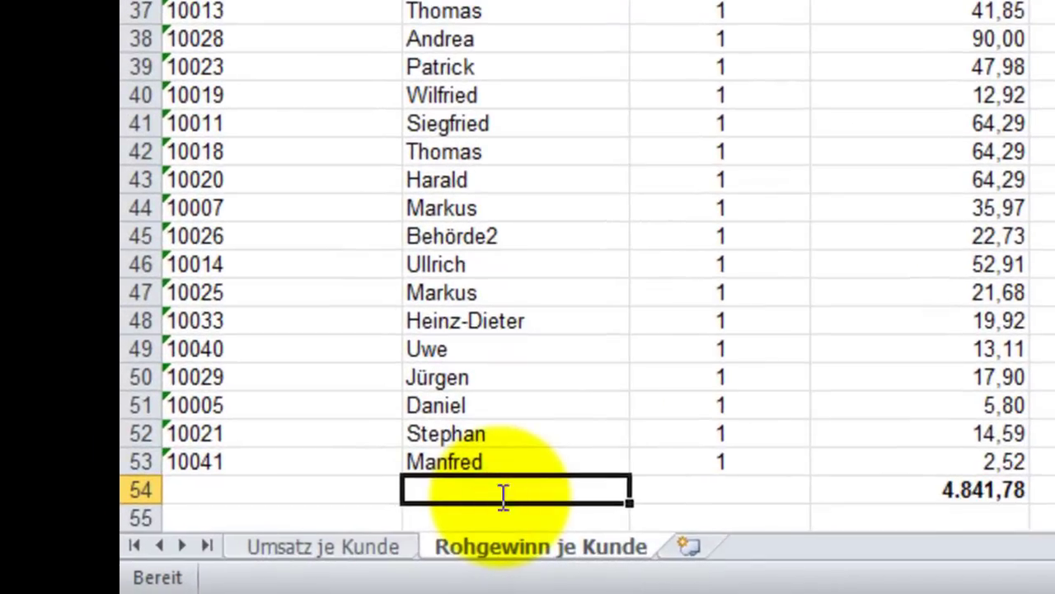
pyautogui.write('=Anzahl')
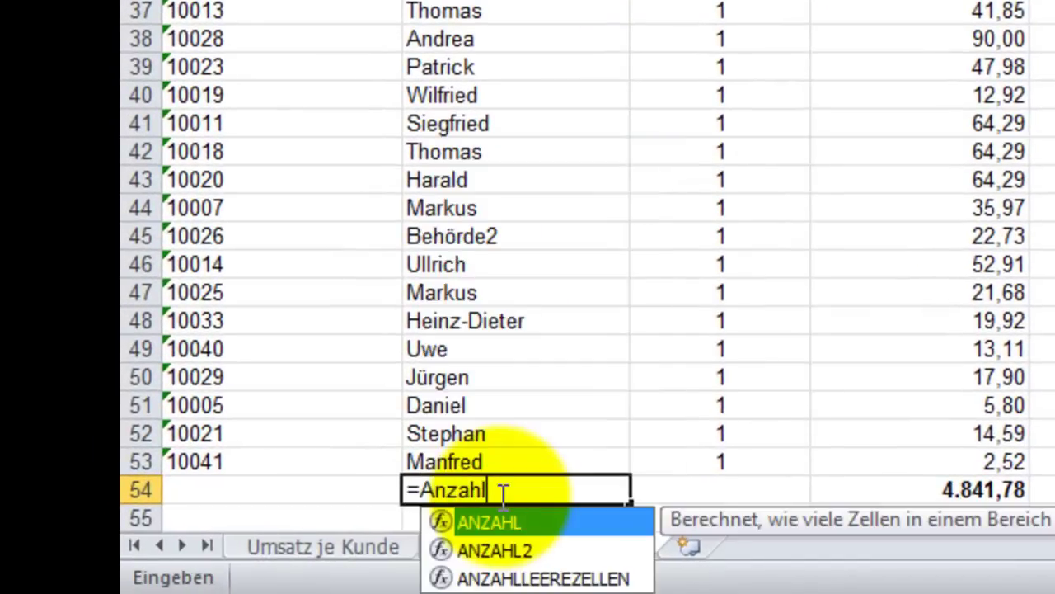
pyautogui.write('2(')
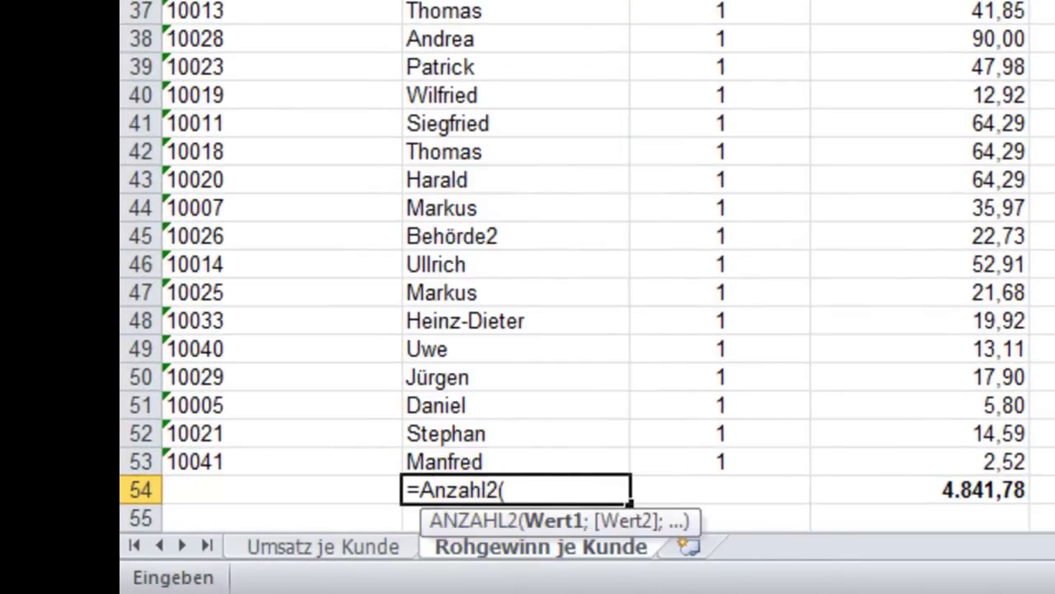
pyautogui.write('B4')
pyautogui.moveTo(516, 102); pyautogui.dragTo(528, 490)
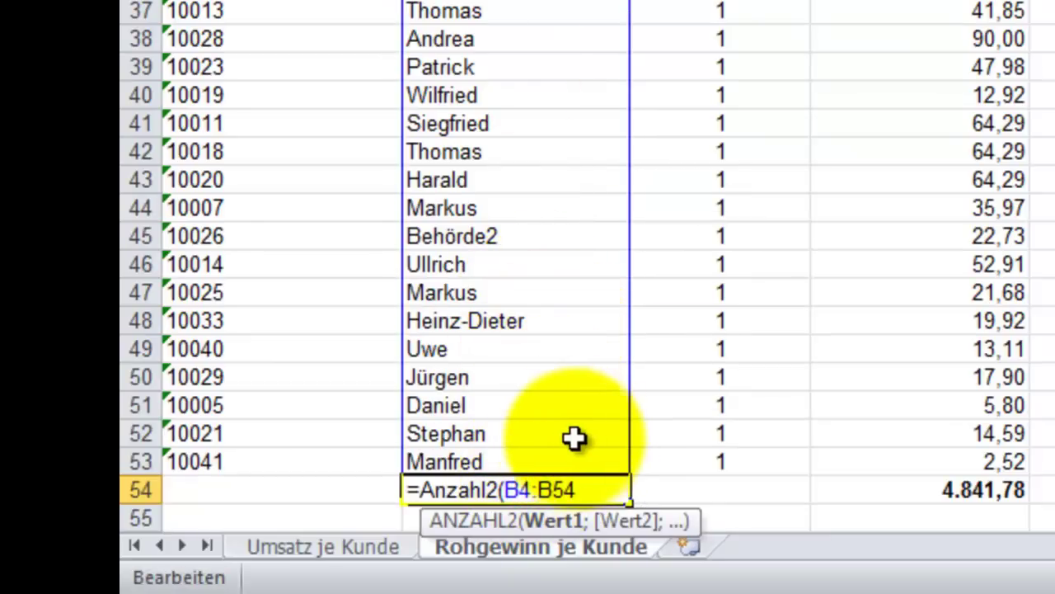
pyautogui.click(597, 489)
pyautogui.press('BackSpace')
pyautogui.write('3')
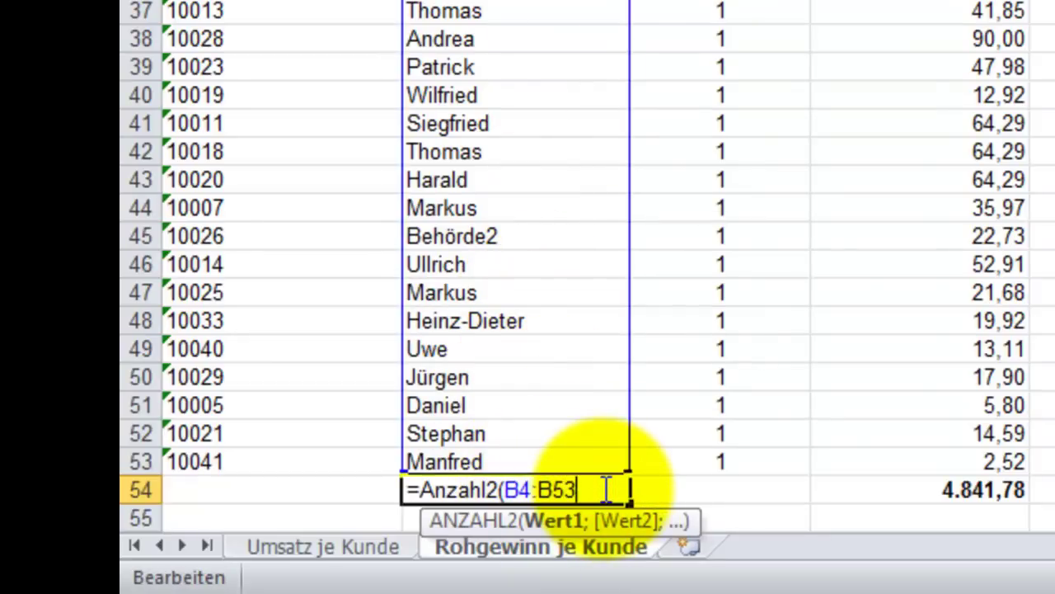
pyautogui.press('Return')
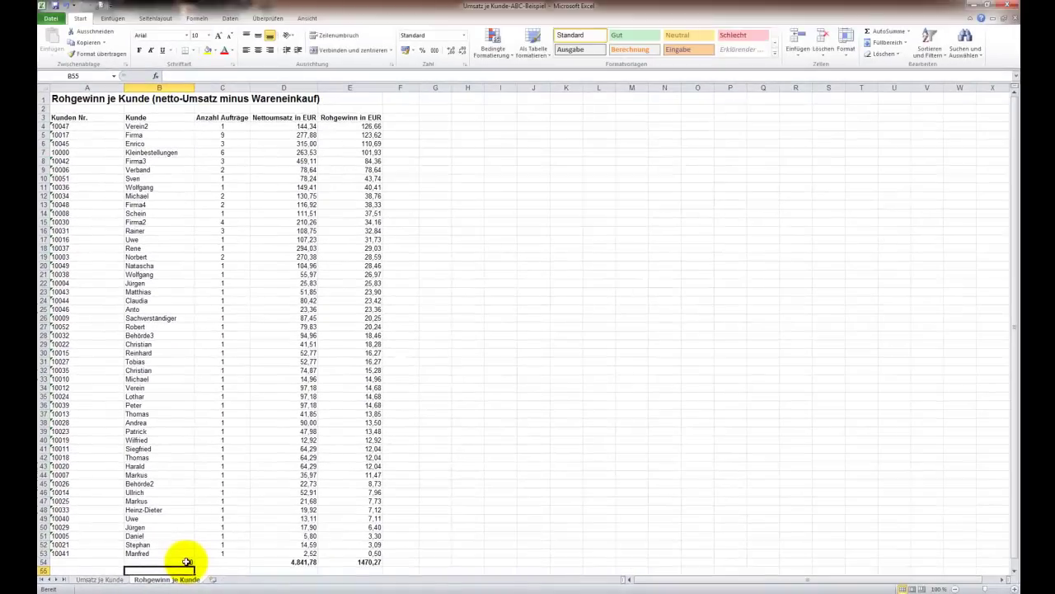
pyautogui.click(401, 561)
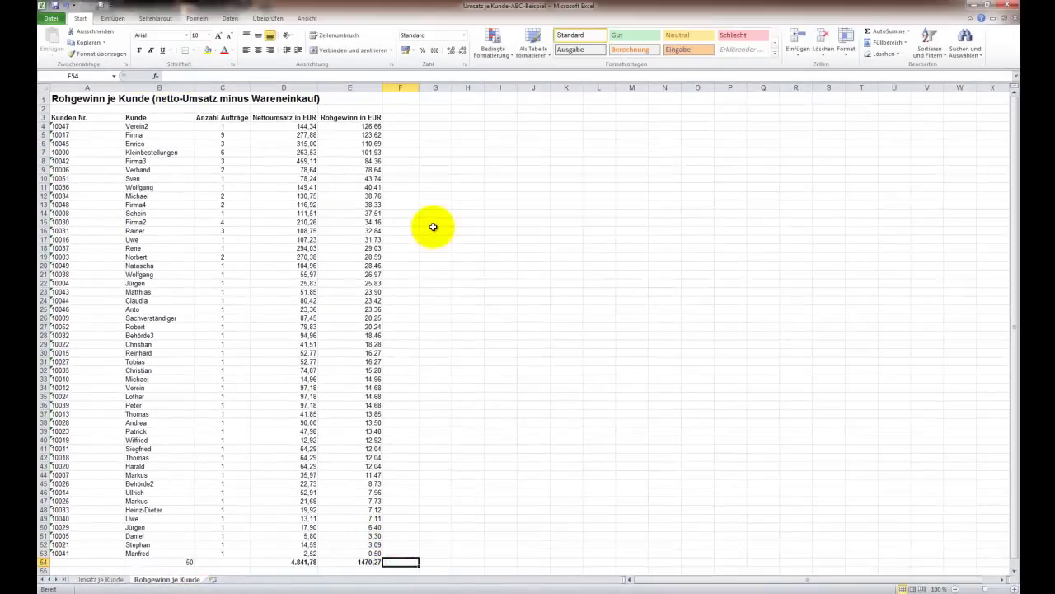
pyautogui.click(405, 118)
# Enter the heading 'Rohgewinn kumuliert' in F3 and autofit column F.
pyautogui.write('Rohgewinn kumuliert')
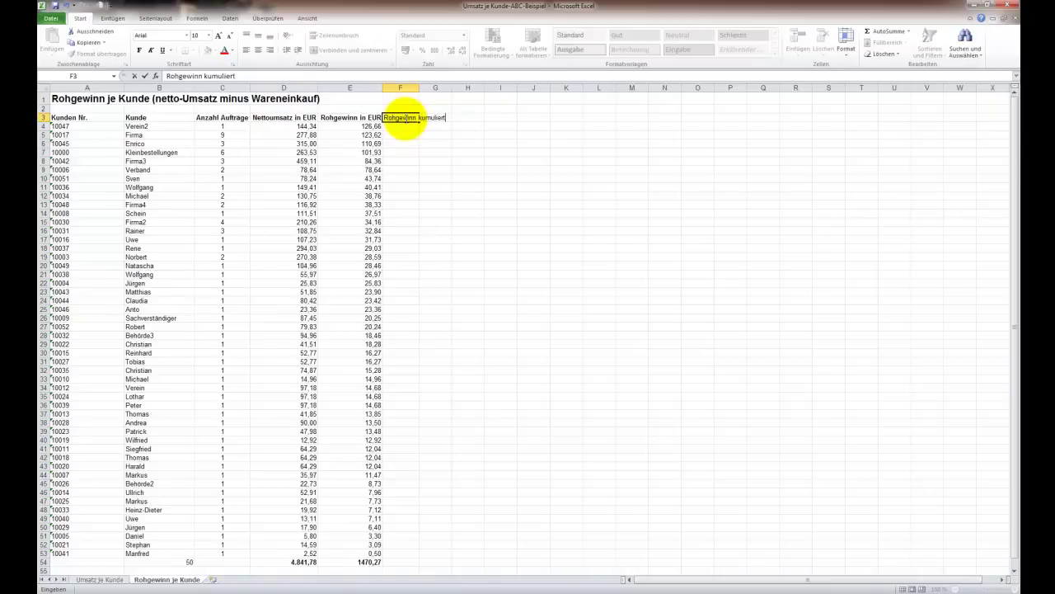
pyautogui.press('Return')
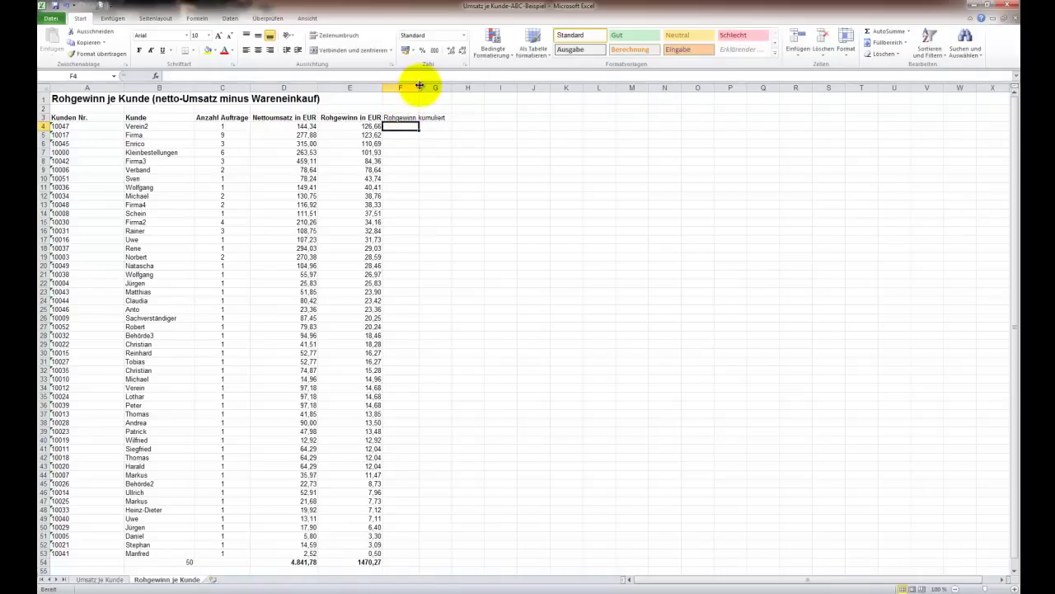
pyautogui.doubleClick(419, 87)
# Build the running total with =E4 in F4 and =E5+F4 in F5, filled down to row 53.
pyautogui.write('=')
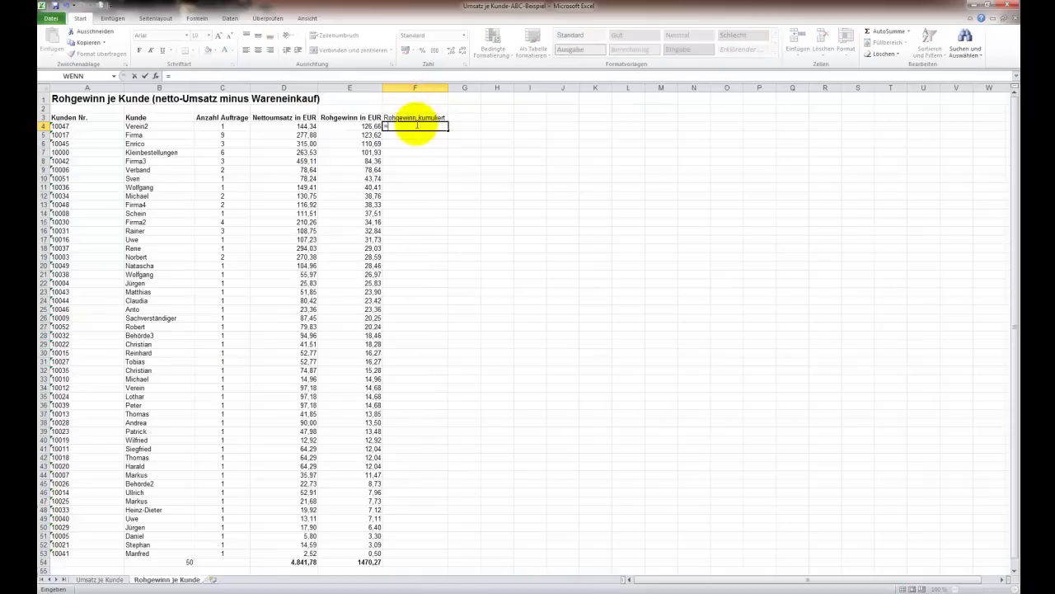
pyautogui.click(367, 126)
pyautogui.press('Return')
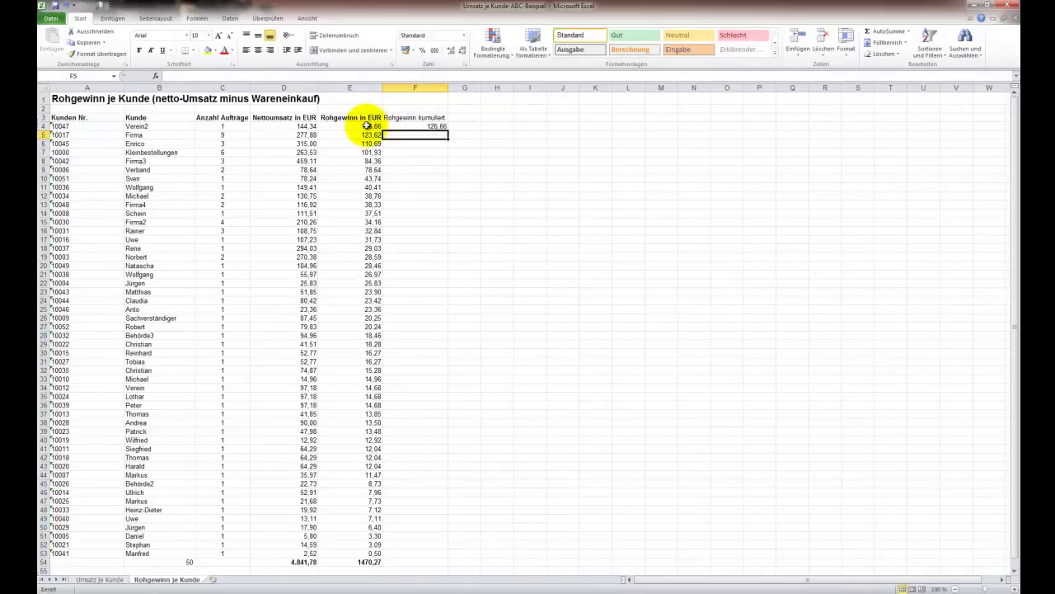
pyautogui.write('=')
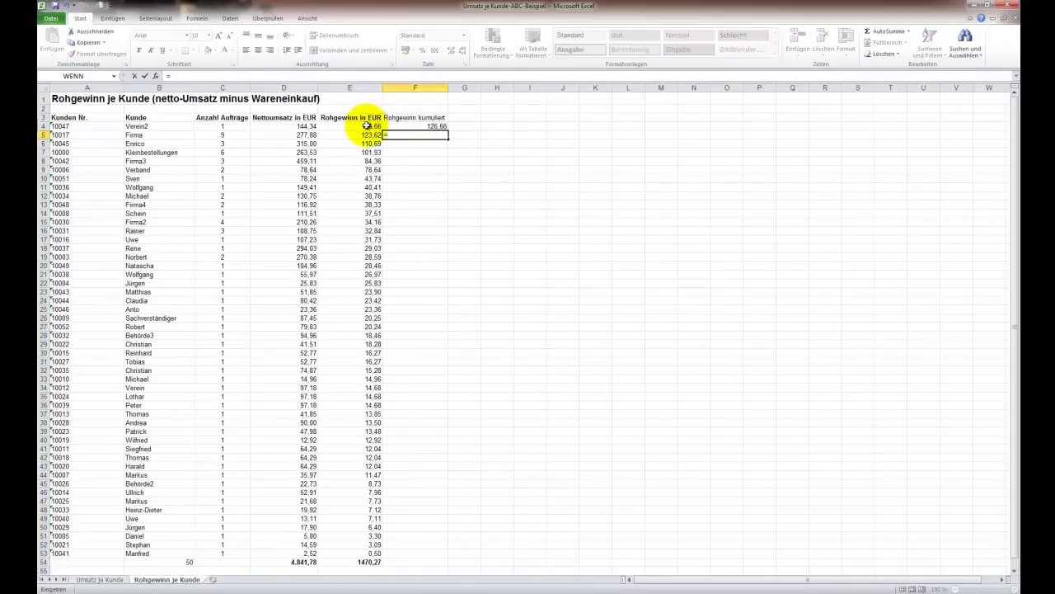
pyautogui.click(364, 136)
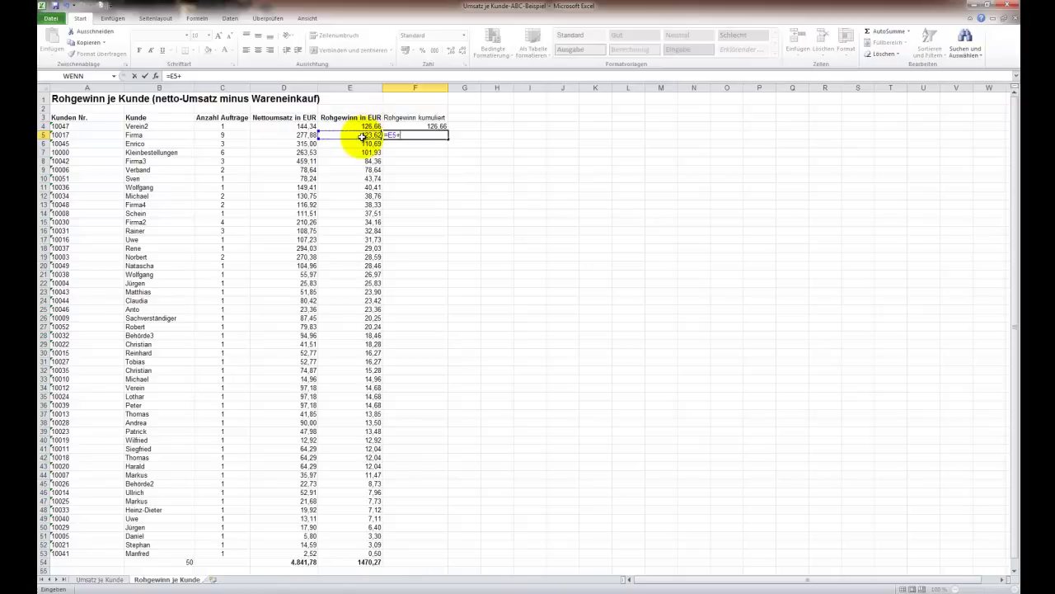
pyautogui.click(407, 127)
pyautogui.press('Return')
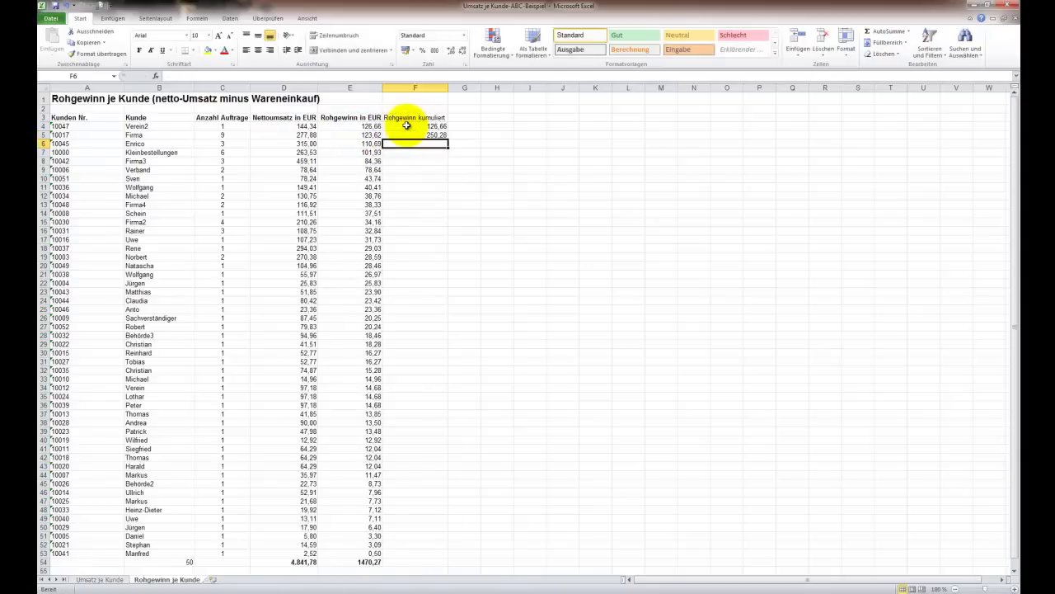
pyautogui.click(412, 136)
pyautogui.moveTo(447, 138); pyautogui.dragTo(438, 561)
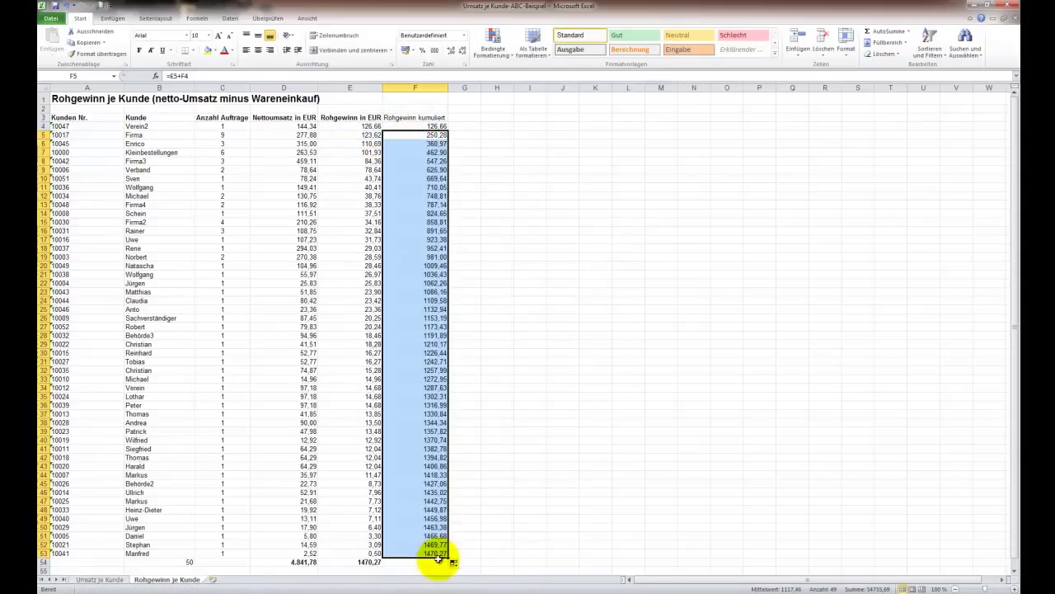
# Head column G 'Rohgewinn prozentual' and enter =F4/$E$54 in G4.
pyautogui.click(462, 119)
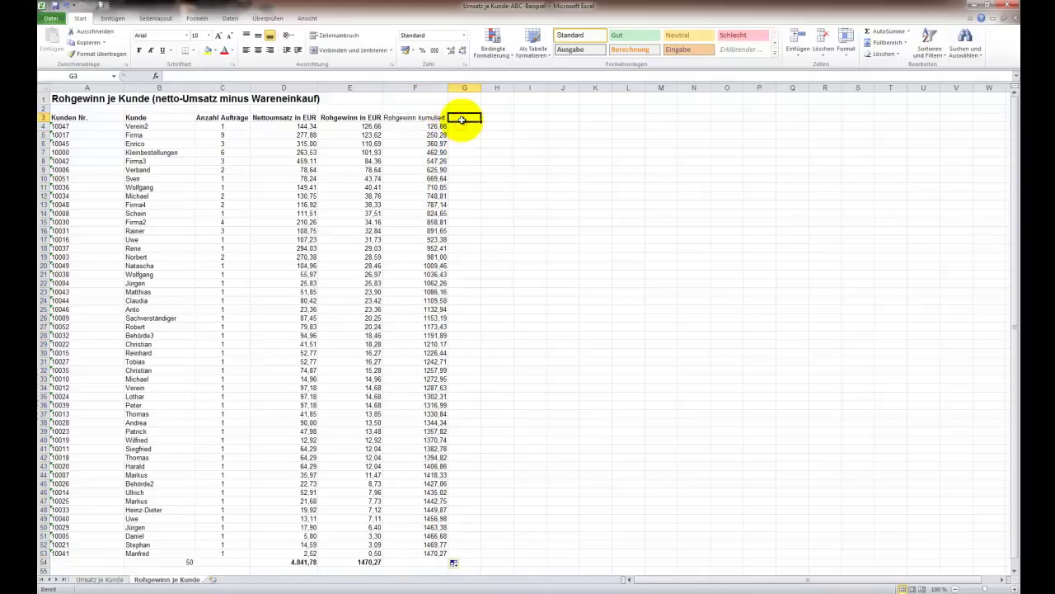
pyautogui.write('Rohgewinn prozentual')
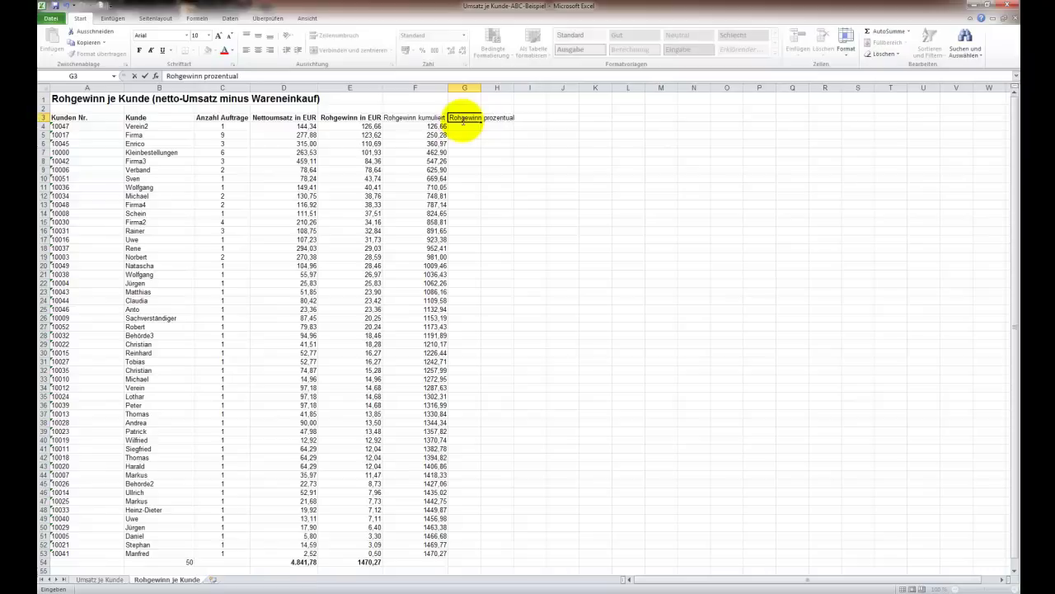
pyautogui.press('Return')
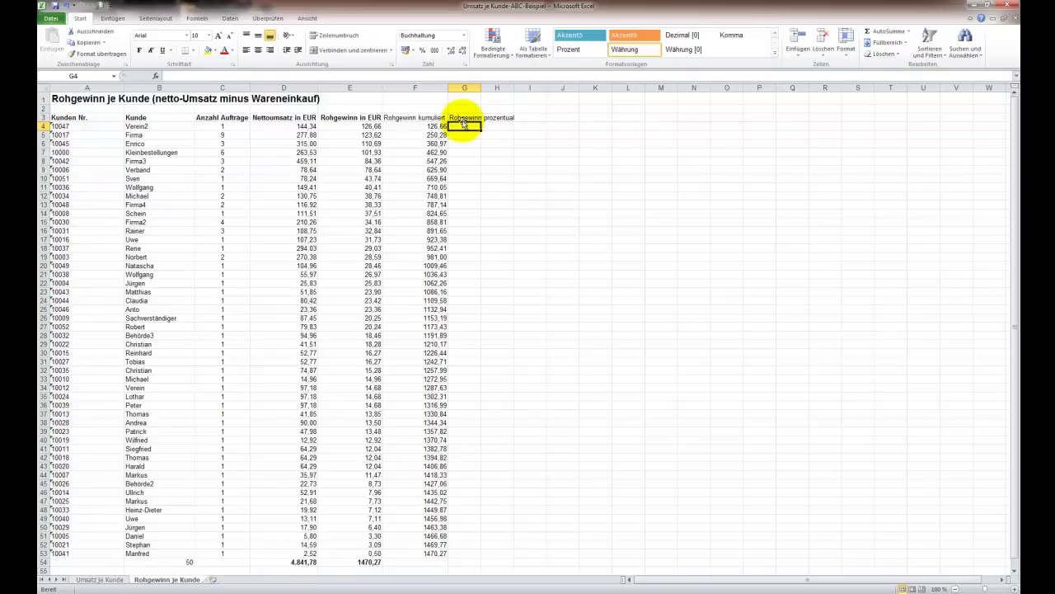
pyautogui.write('=')
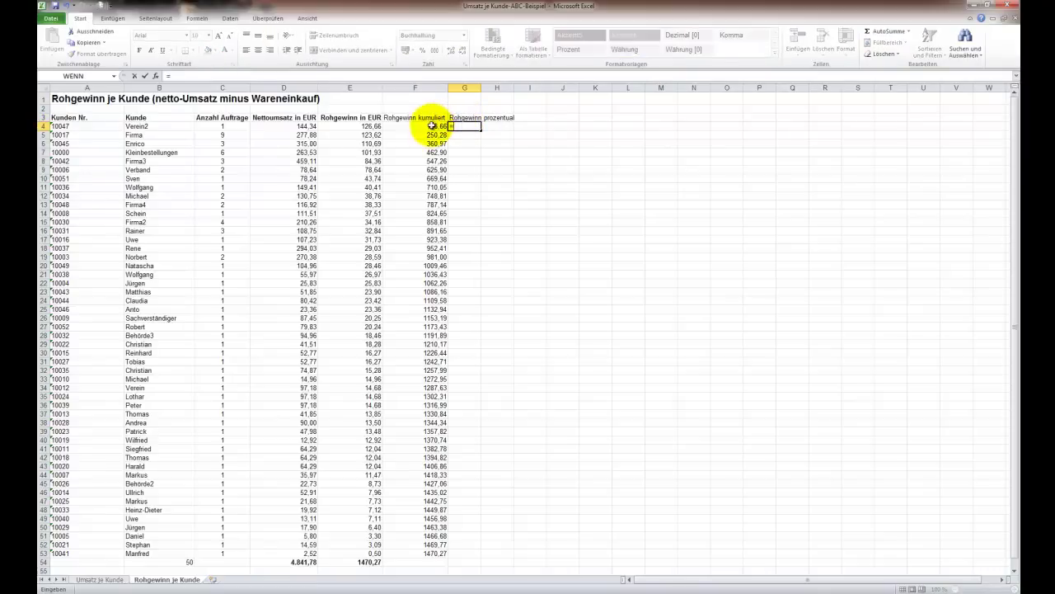
pyautogui.click(431, 126)
pyautogui.write('/')
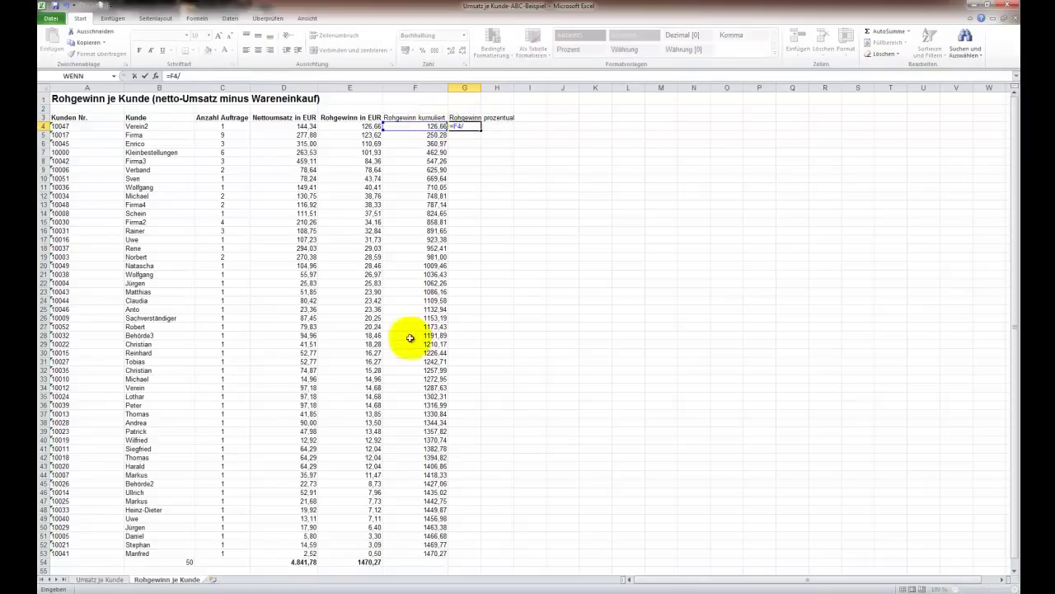
pyautogui.click(364, 561)
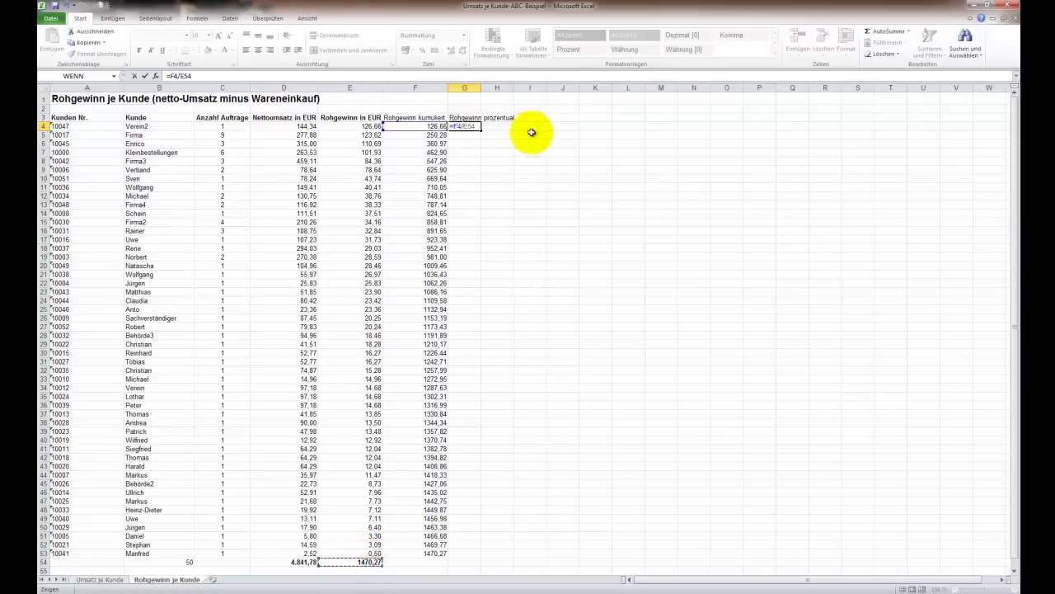
pyautogui.click(473, 125)
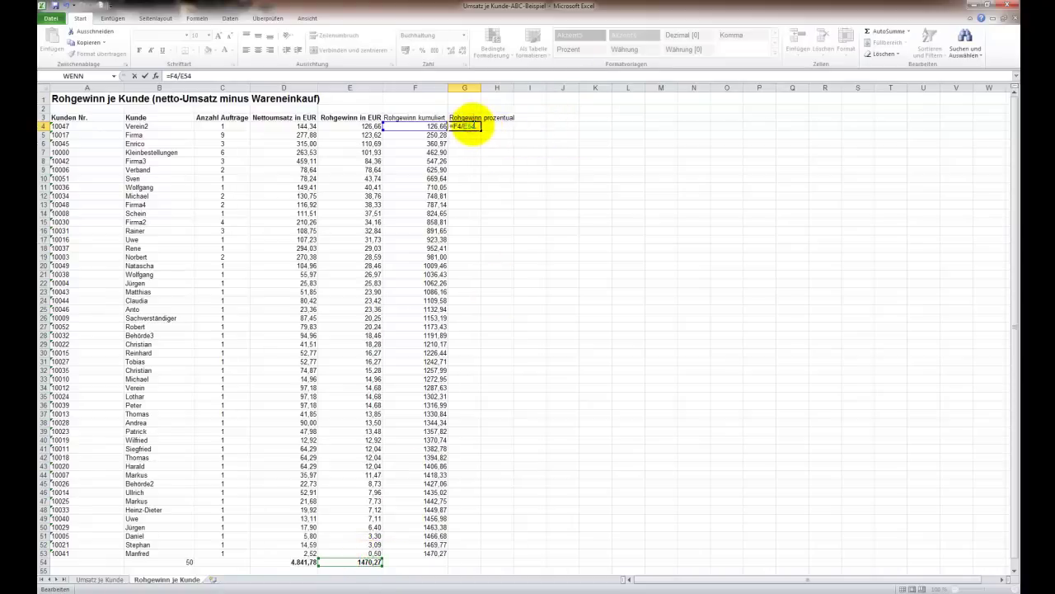
pyautogui.press('F4')
pyautogui.press('Return')
# Format G4 as a one-decimal percentage, fill it to row 53, and autofit column G.
pyautogui.click(466, 125)
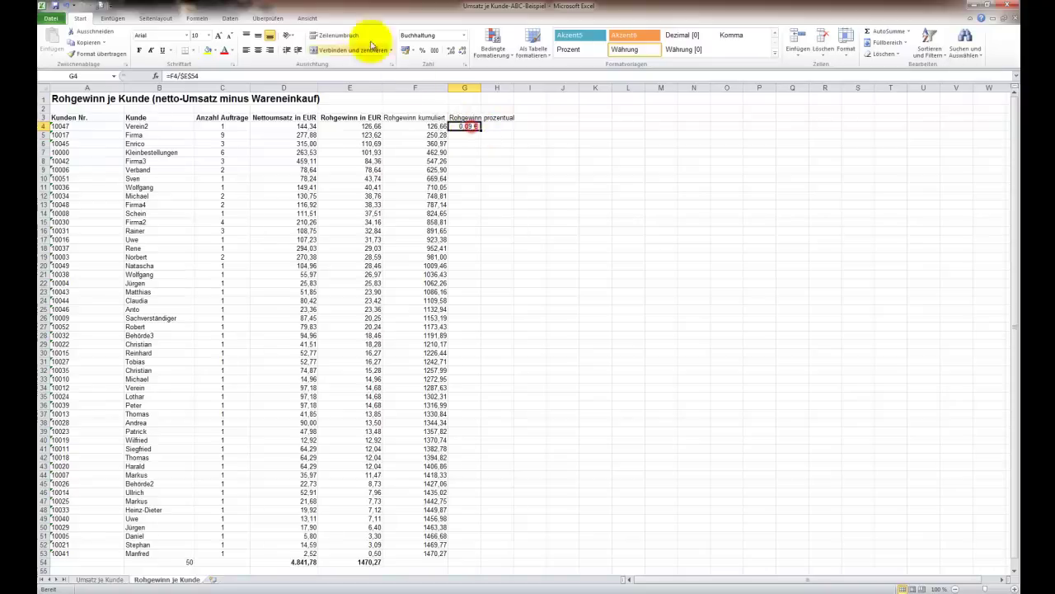
pyautogui.click(422, 50)
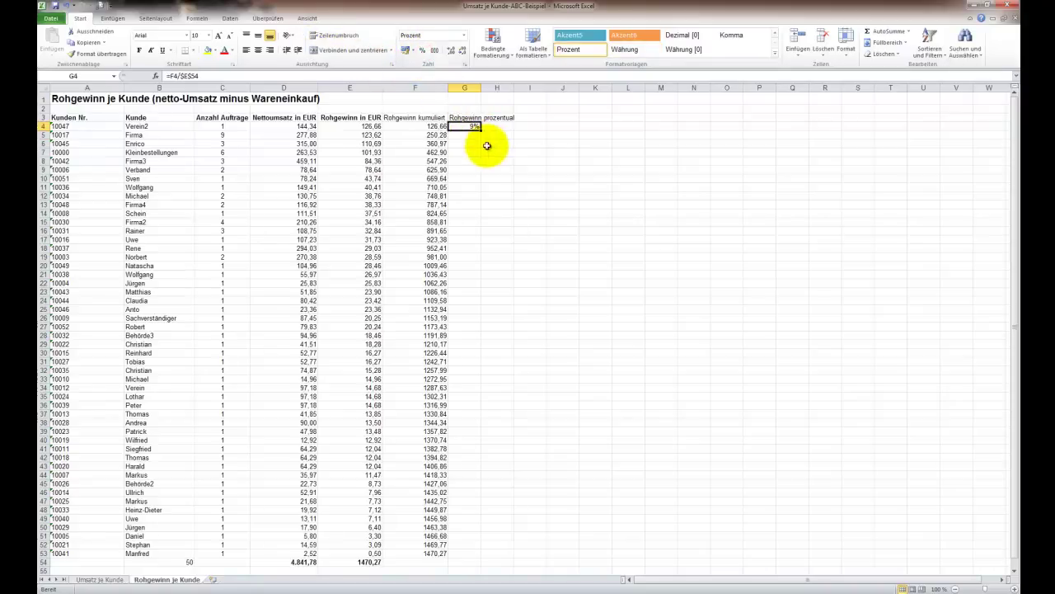
pyautogui.click(451, 50)
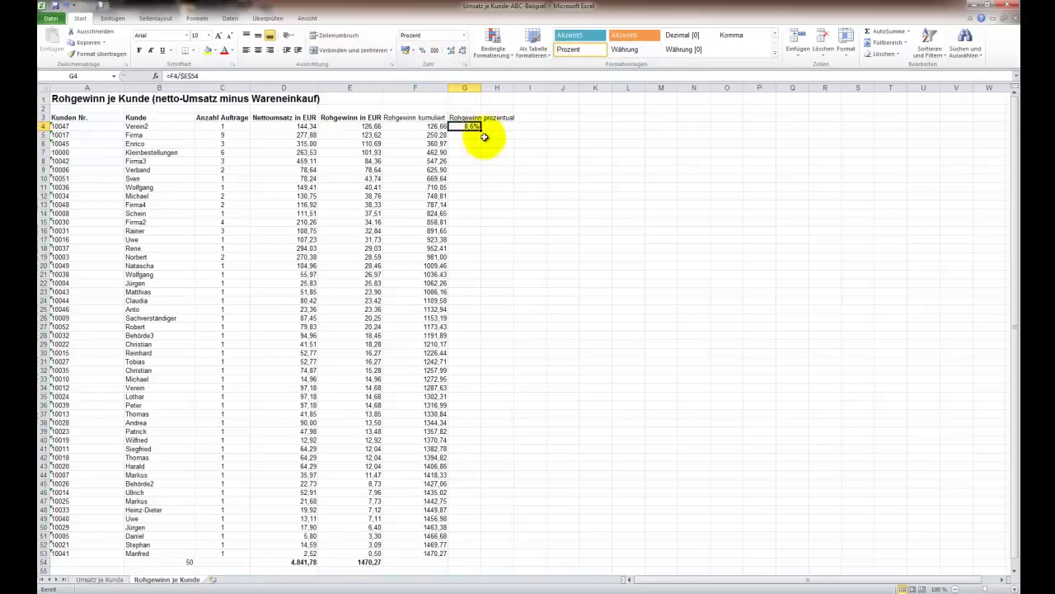
pyautogui.moveTo(481, 129); pyautogui.dragTo(483, 561)
pyautogui.click(563, 484)
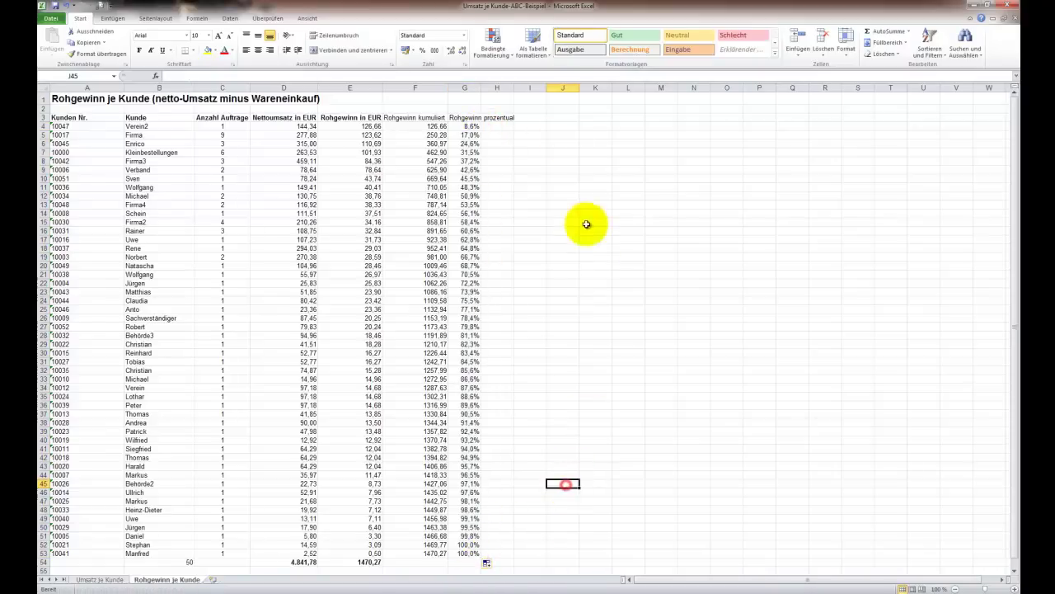
pyautogui.doubleClick(482, 87)
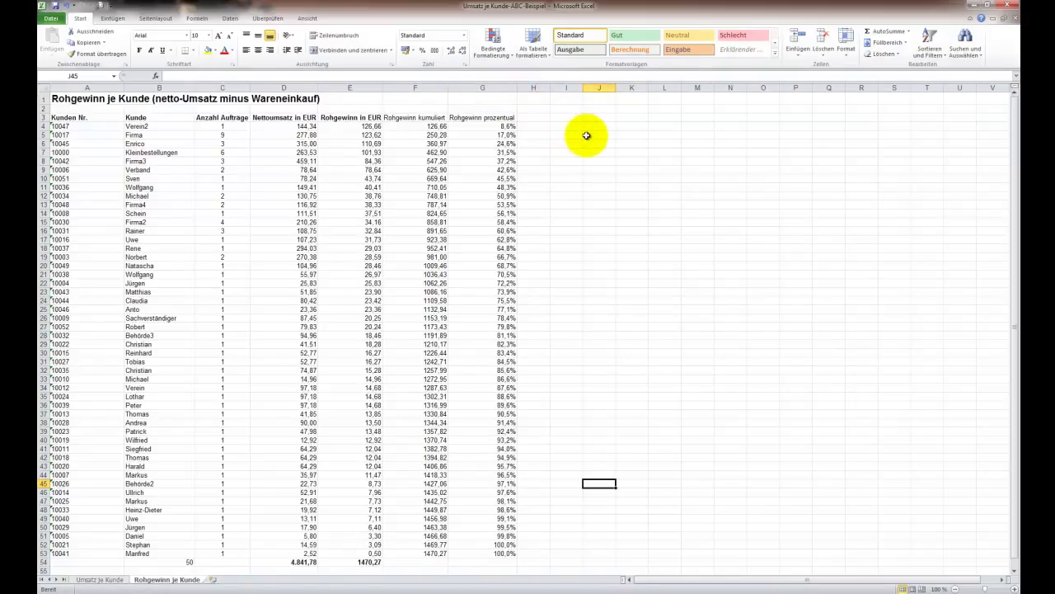
# Head column H 'Kunden kumuliert', number customers 1–50 to row 53, autofit, and start I3's heading.
pyautogui.click(534, 118)
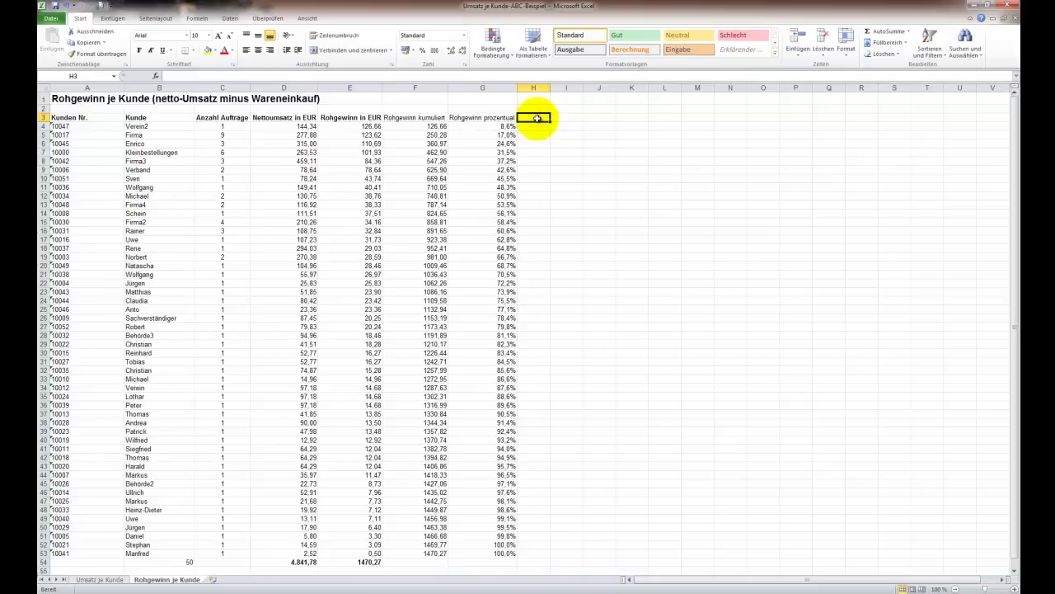
pyautogui.write('Kunden kumuliert')
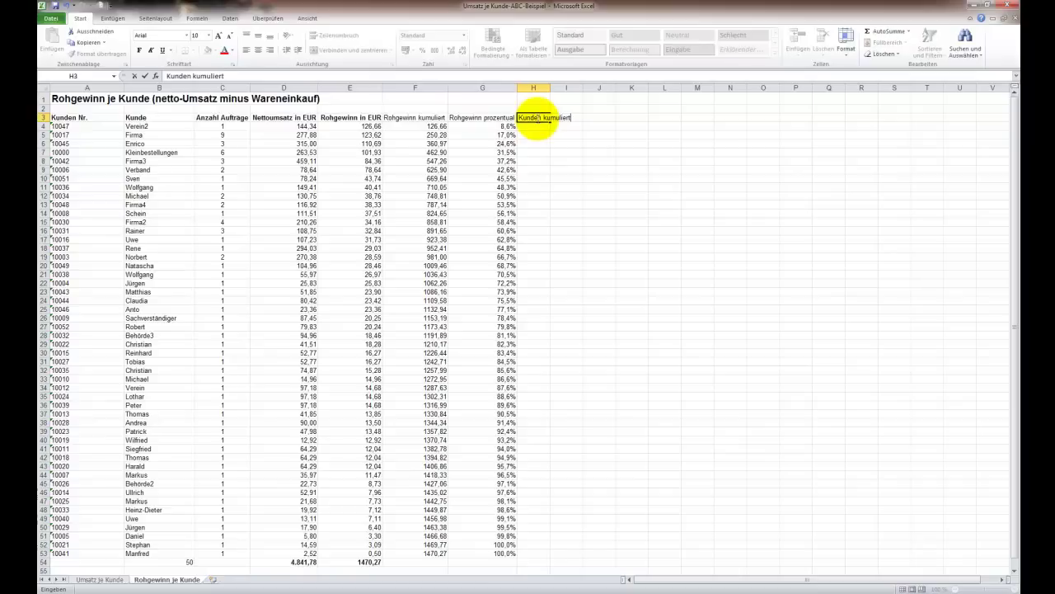
pyautogui.press('Return')
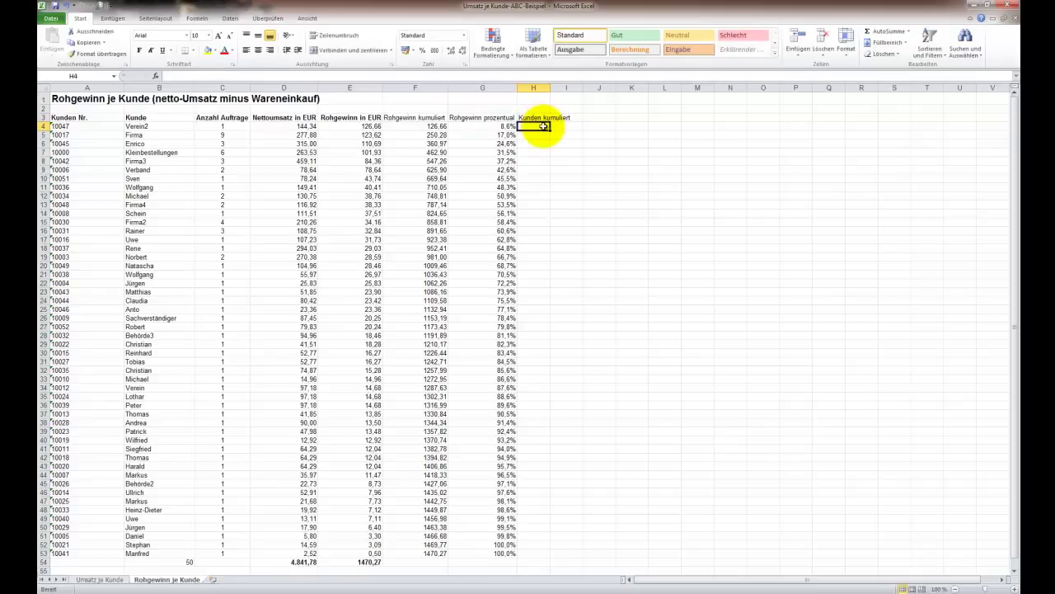
pyautogui.write('1 2 3')
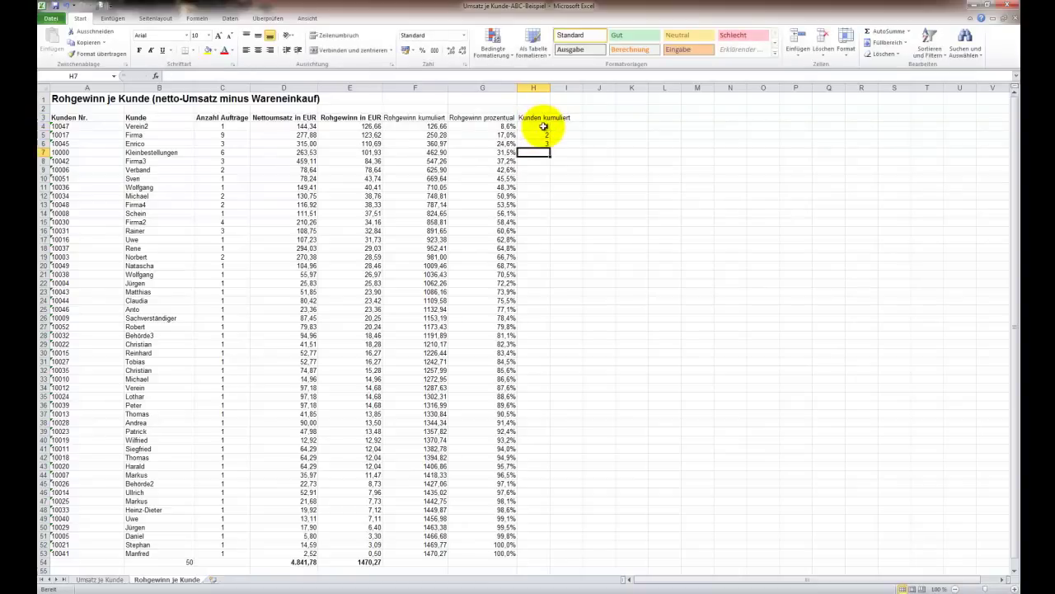
pyautogui.moveTo(544, 126); pyautogui.dragTo(534, 559)
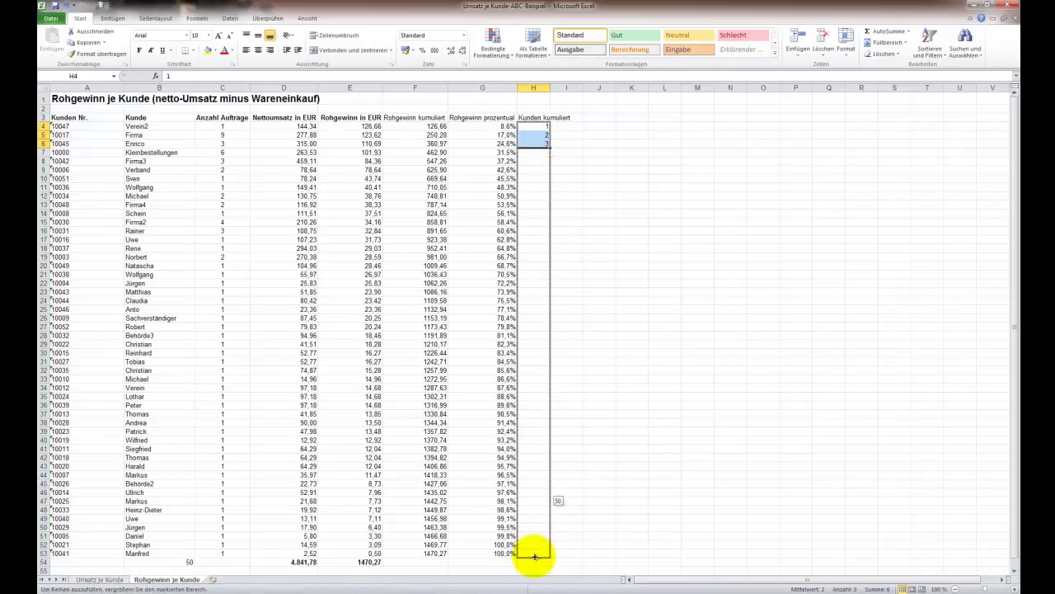
pyautogui.doubleClick(550, 87)
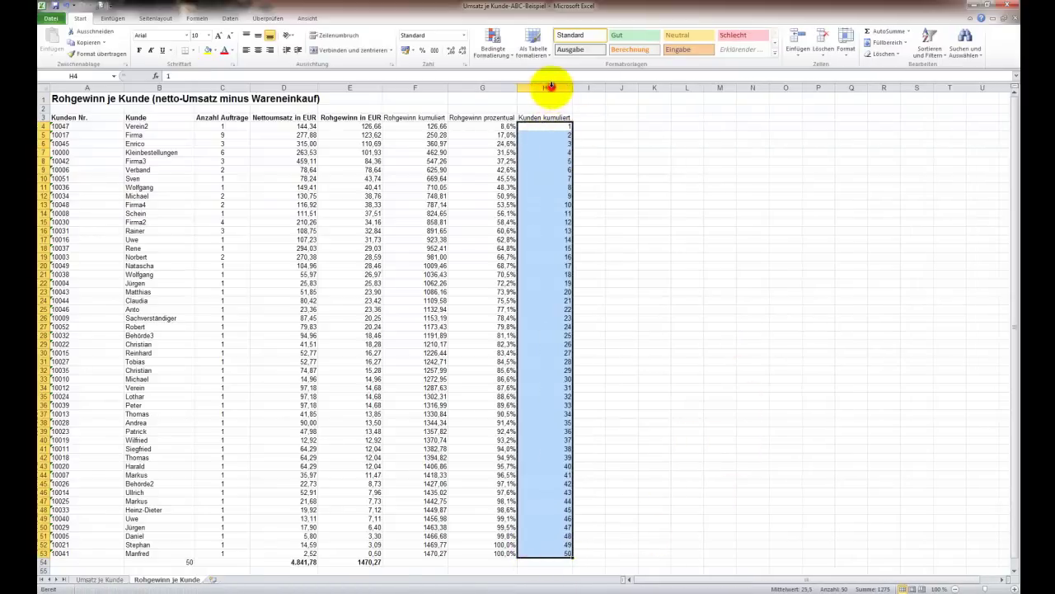
pyautogui.click(588, 117)
pyautogui.write('Kunden prozentual')
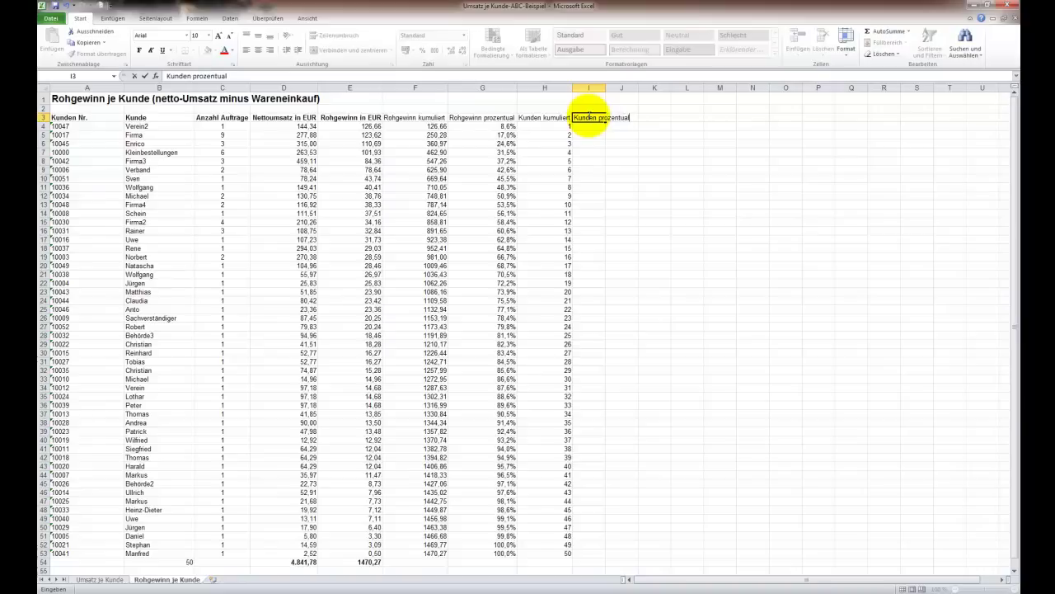
# Finish the 'Kunden prozentual' heading, enter =H4/$B$54 in I4 as a percentage, and fill to row 53.
pyautogui.press('Return')
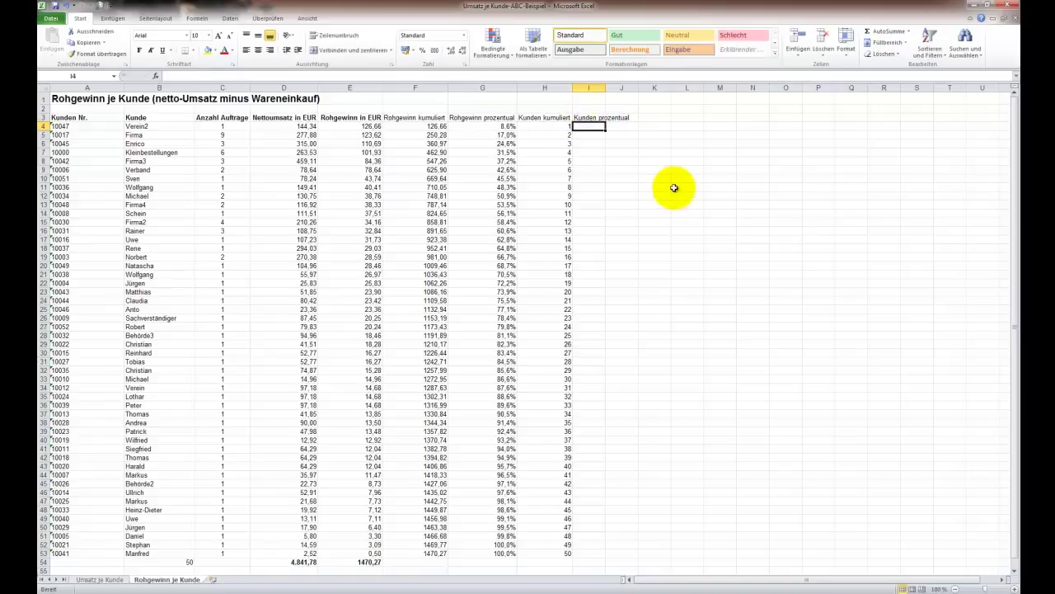
pyautogui.write('=')
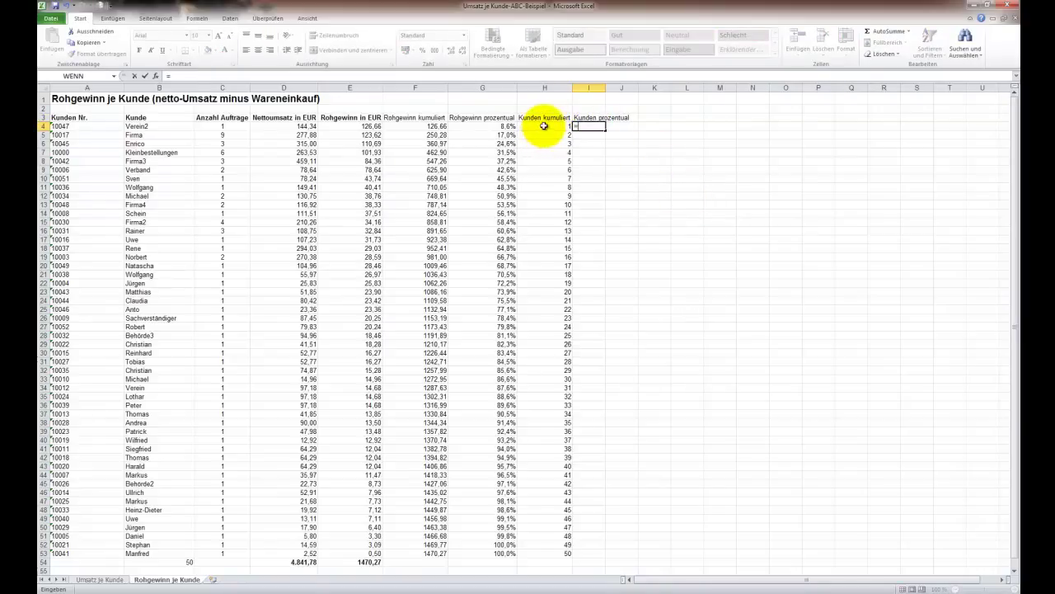
pyautogui.click(544, 125)
pyautogui.write('/')
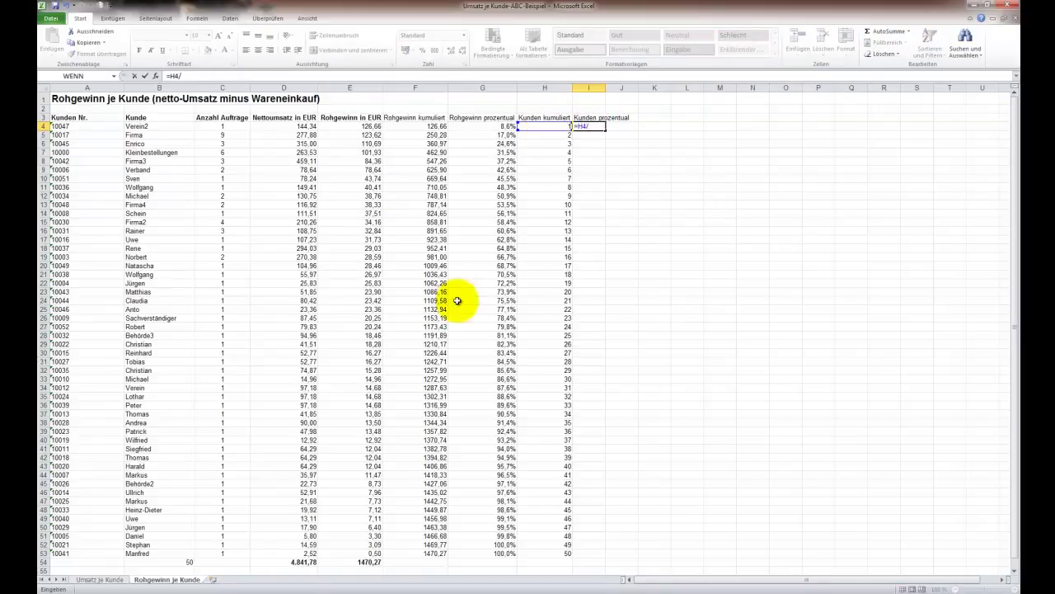
pyautogui.click(168, 561)
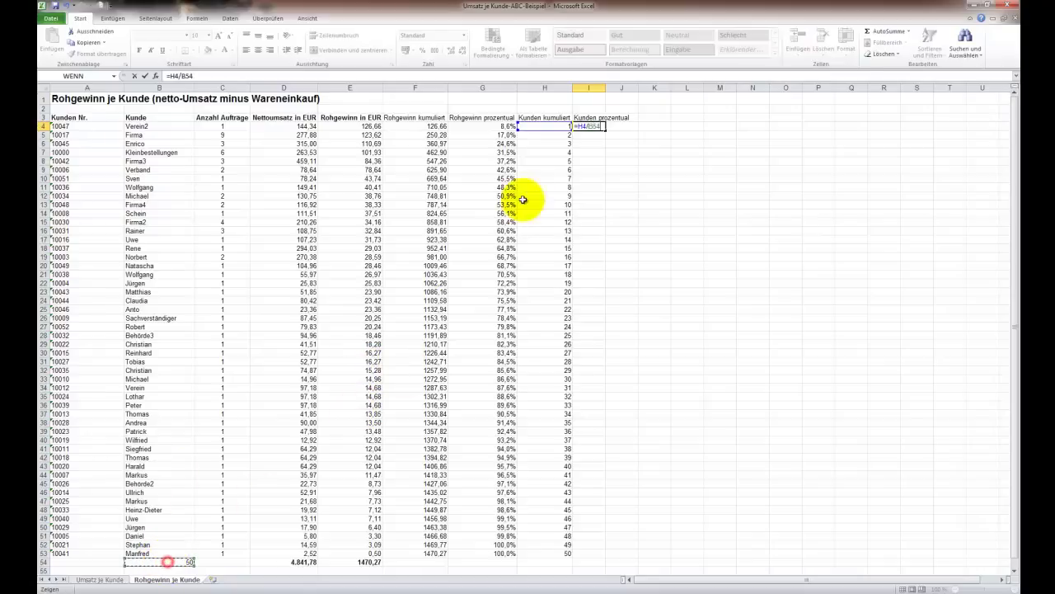
pyautogui.click(594, 126)
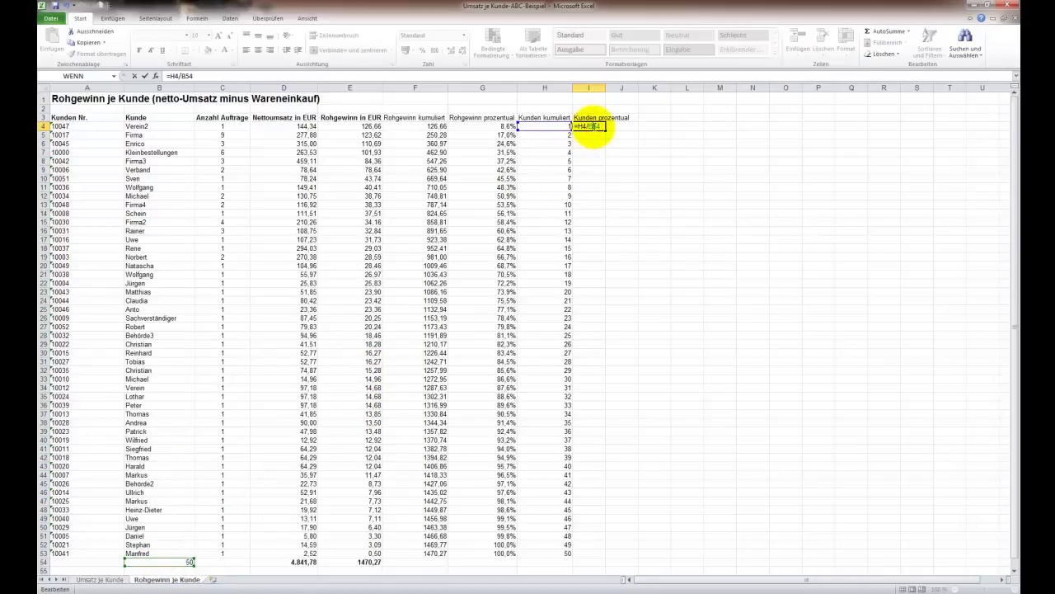
pyautogui.press('F4')
pyautogui.hotkey('ctrl', 'Return')
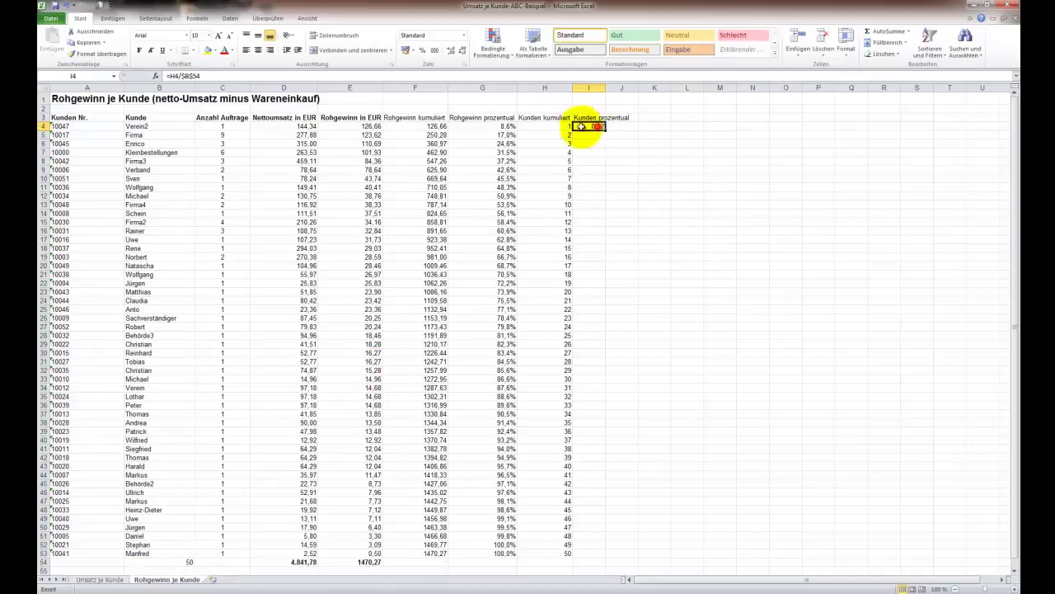
pyautogui.click(421, 49)
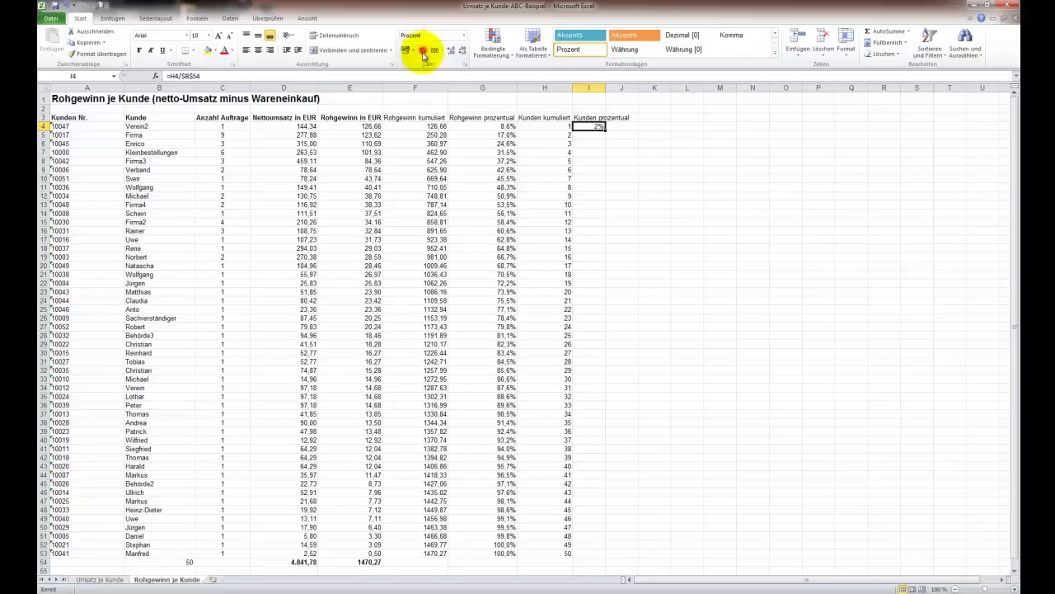
pyautogui.moveTo(605, 129); pyautogui.dragTo(594, 556)
pyautogui.click(654, 509)
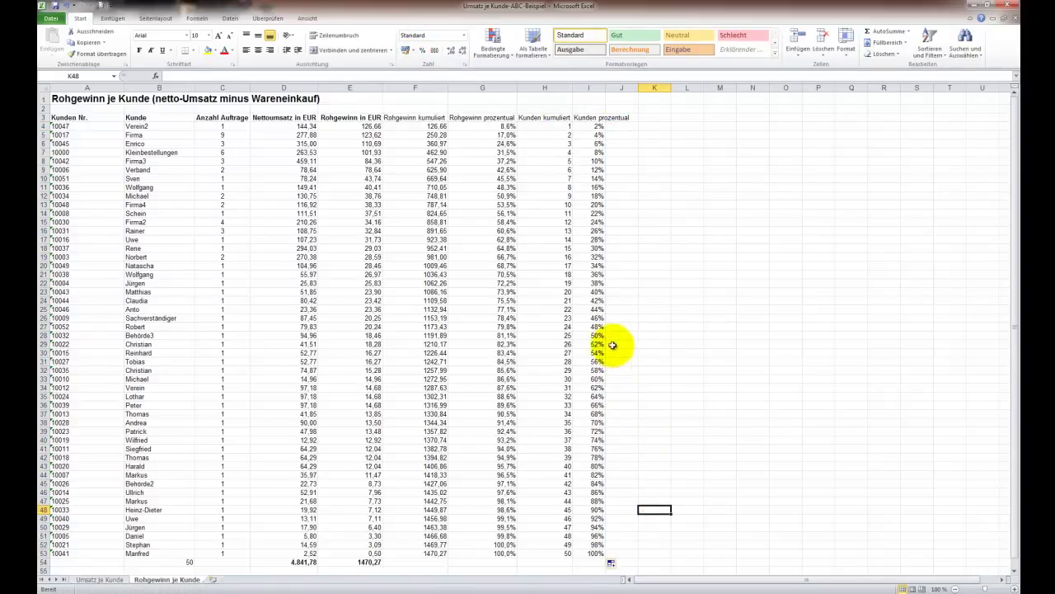
pyautogui.click(503, 336)
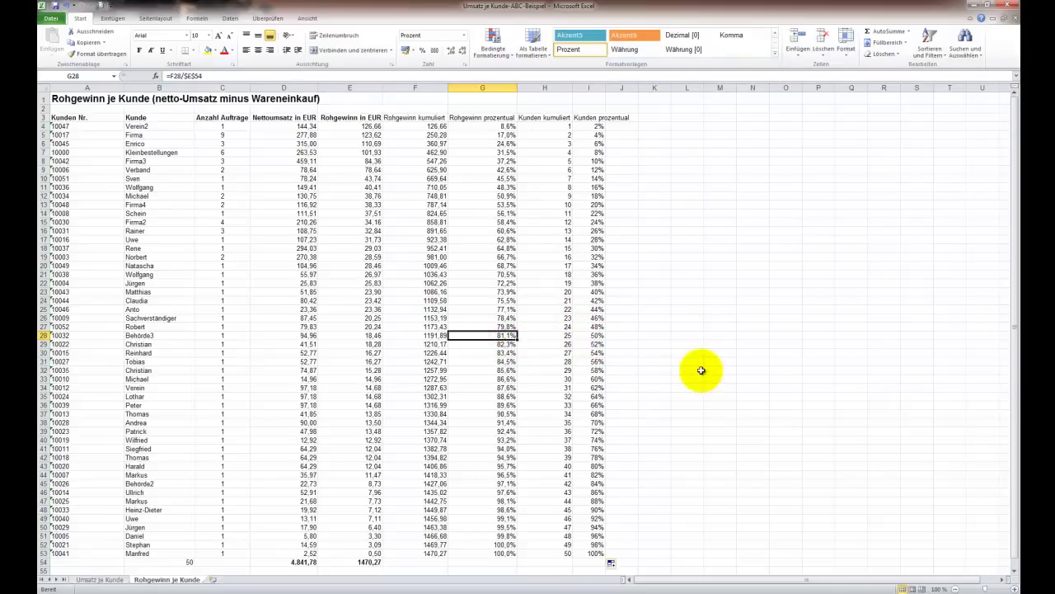
pyautogui.press('Right')
pyautogui.press('Right')
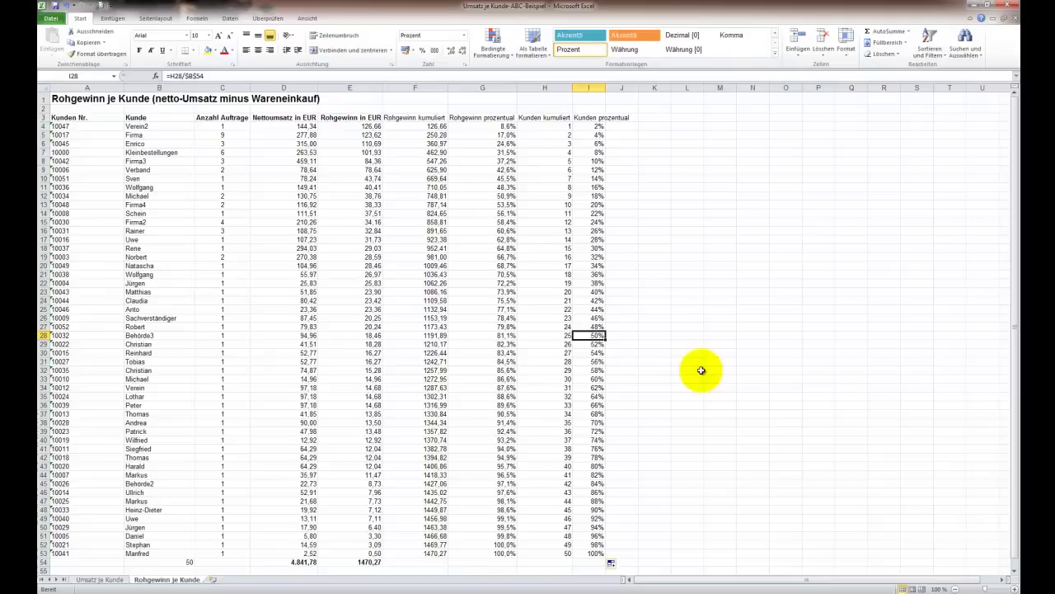
pyautogui.click(589, 204)
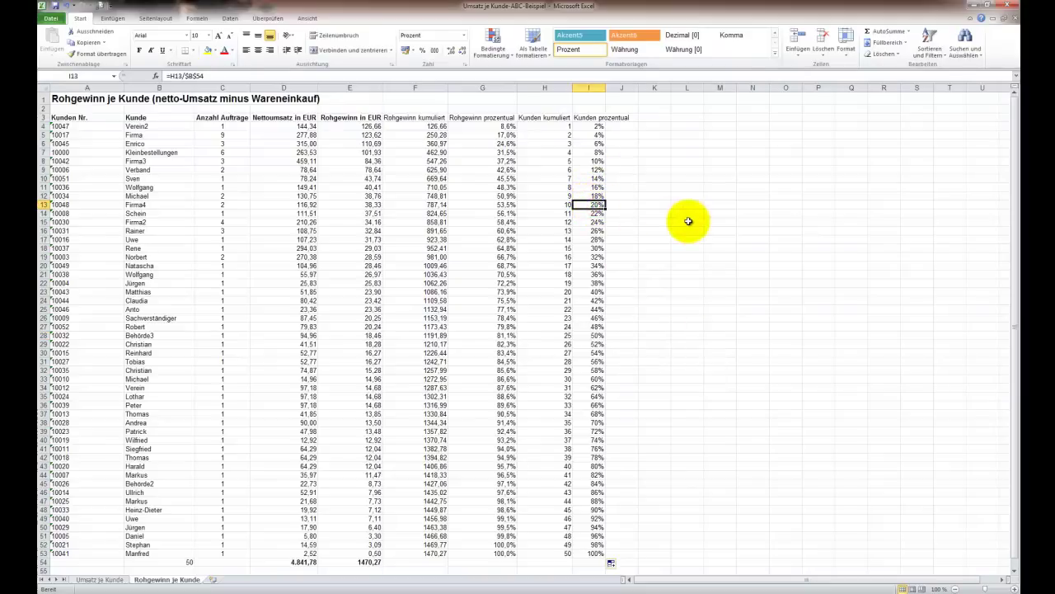
pyautogui.press('Left')
pyautogui.press('Left')
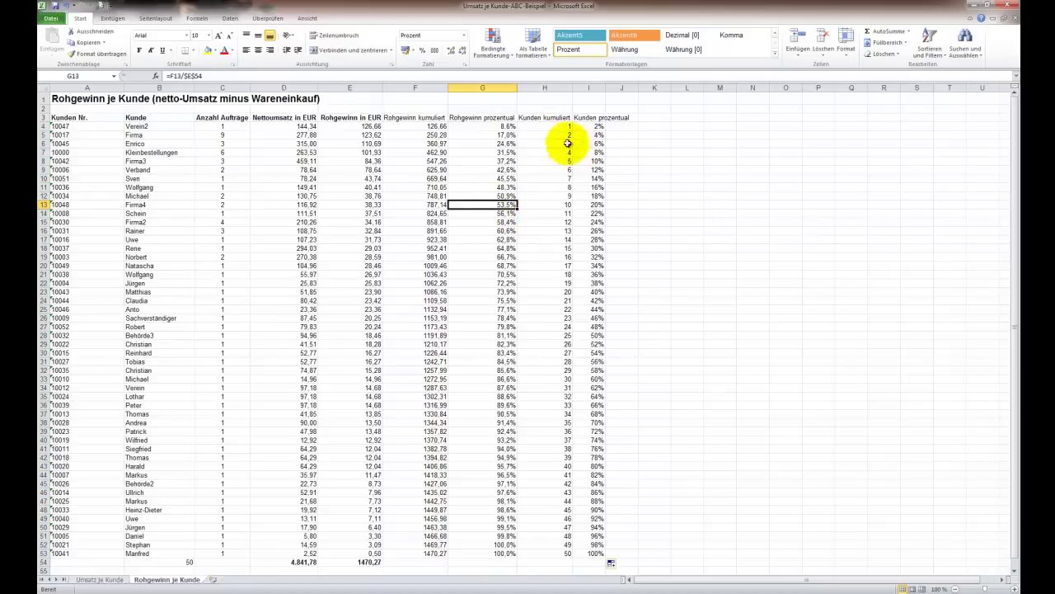
pyautogui.click(365, 128)
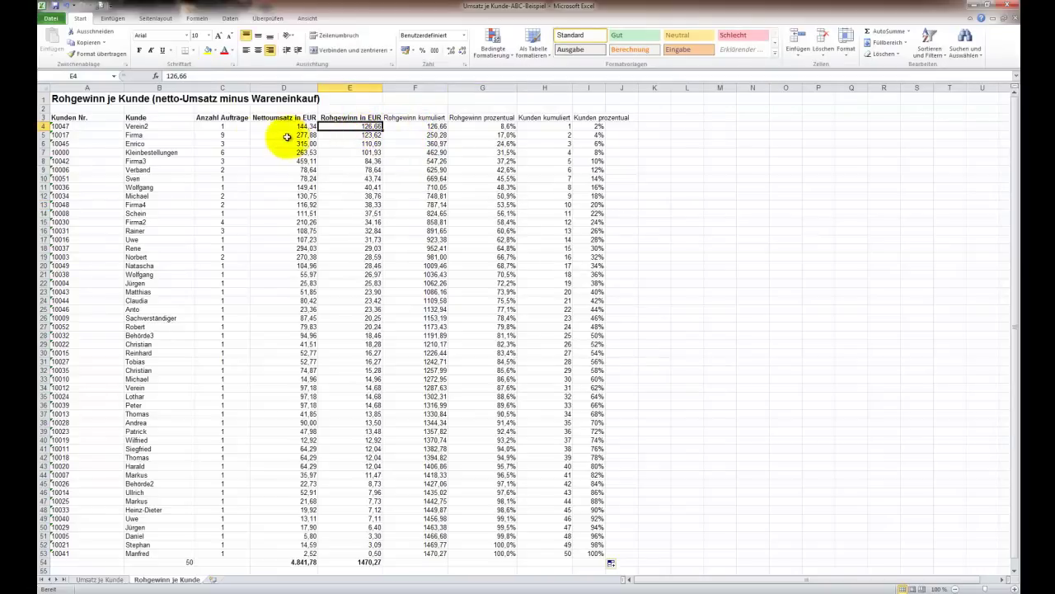
pyautogui.click(142, 128)
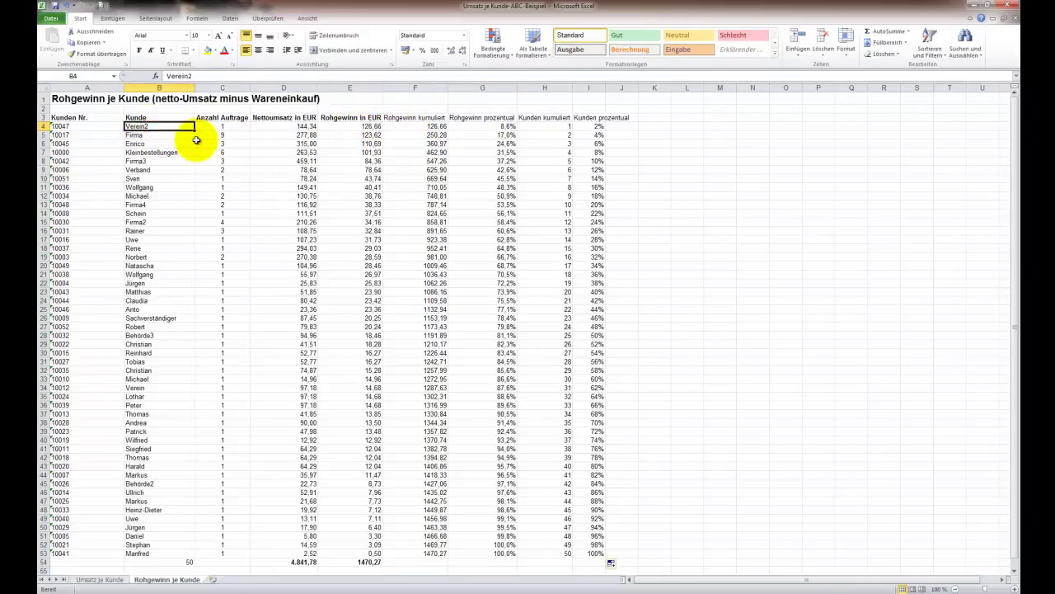
pyautogui.press('Down')
pyautogui.press('Down')
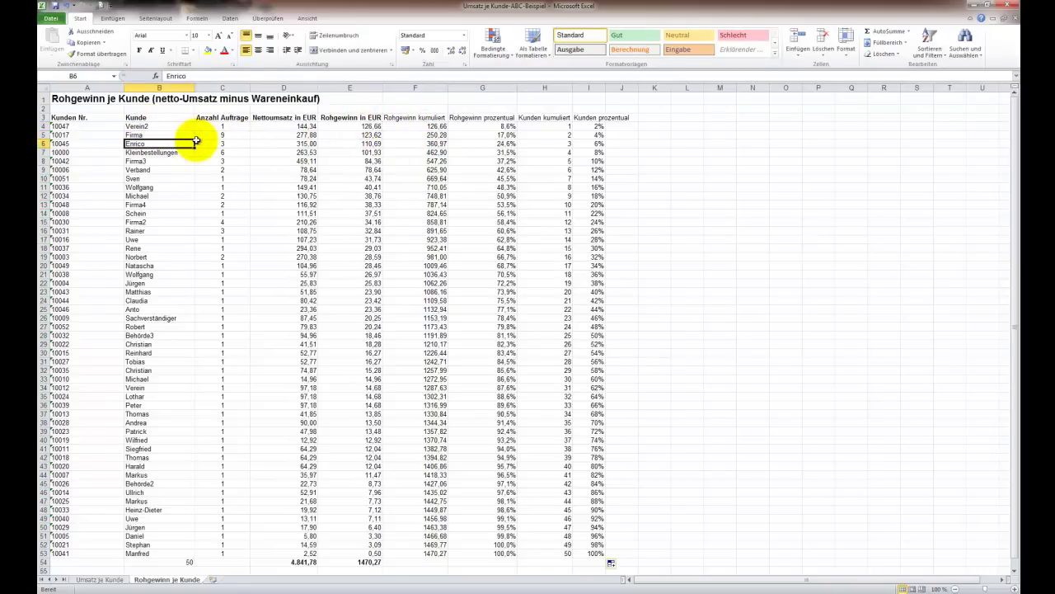
# Switch to the Umsatz je Kunde sheet and step down through the top customers from Firma3.
pyautogui.click(96, 580)
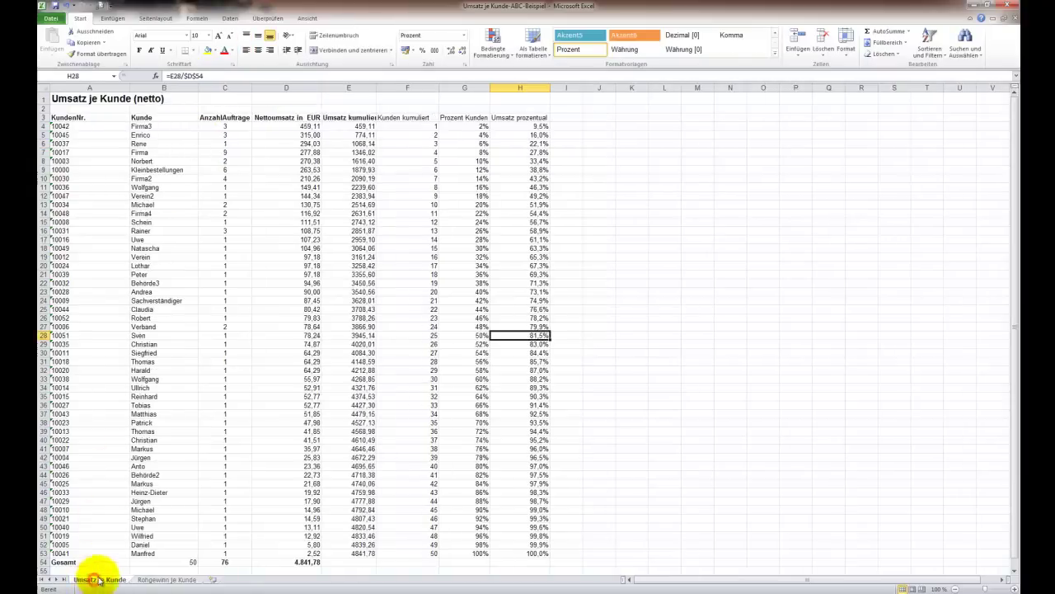
pyautogui.click(154, 129)
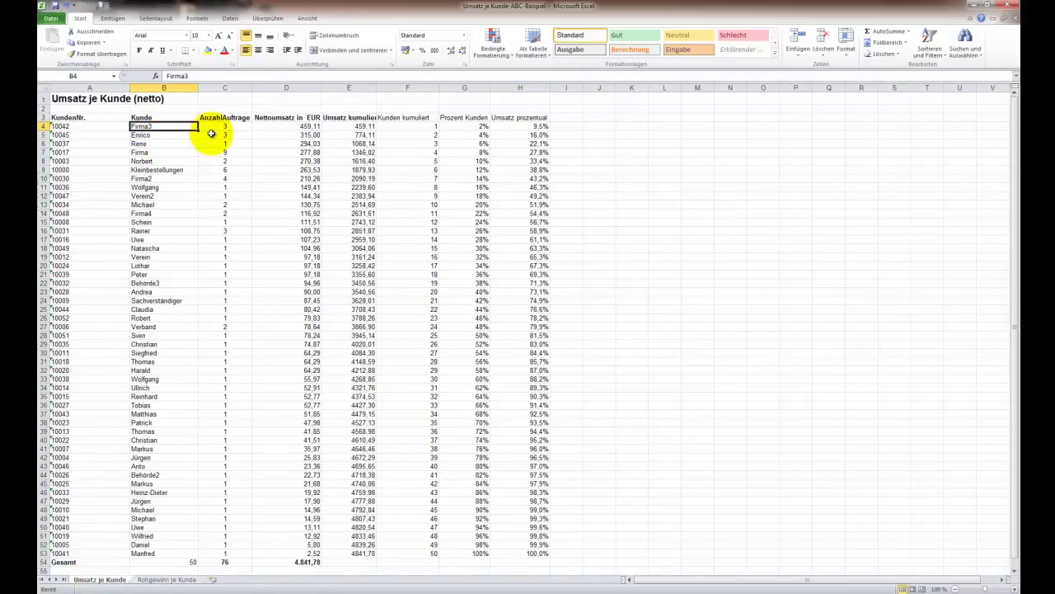
pyautogui.press('Down')
pyautogui.press('Down')
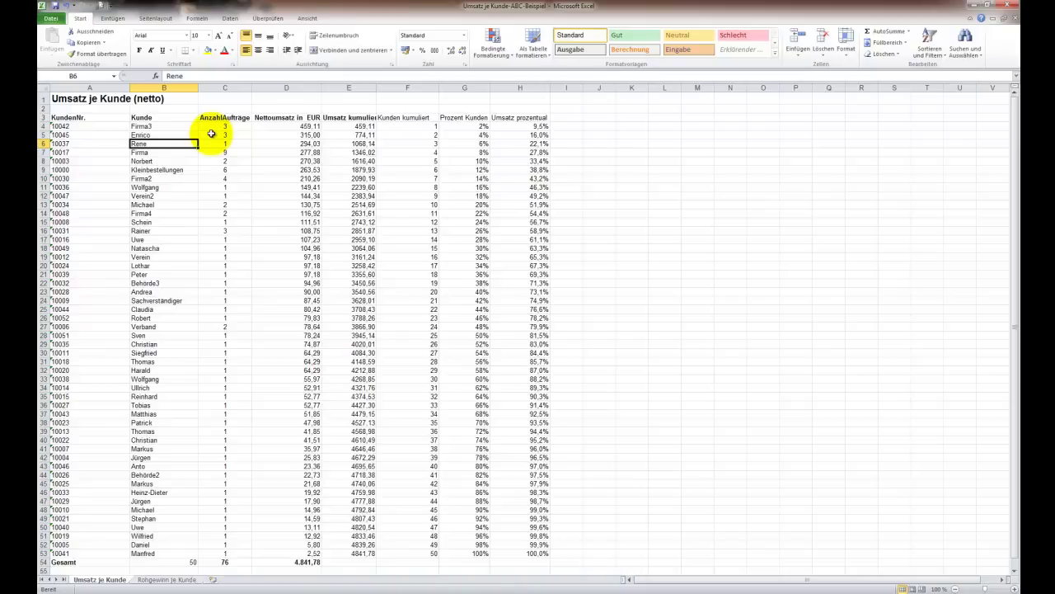
# On Rohgewinn je Kunde, review the top customers' gross profit values in E4 through E8.
pyautogui.click(162, 581)
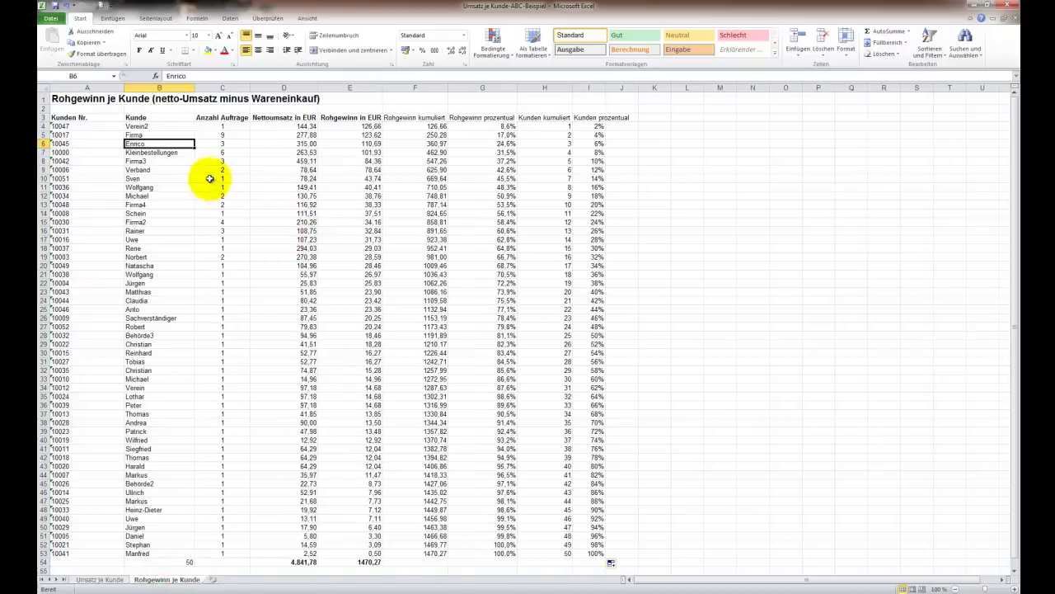
pyautogui.click(154, 125)
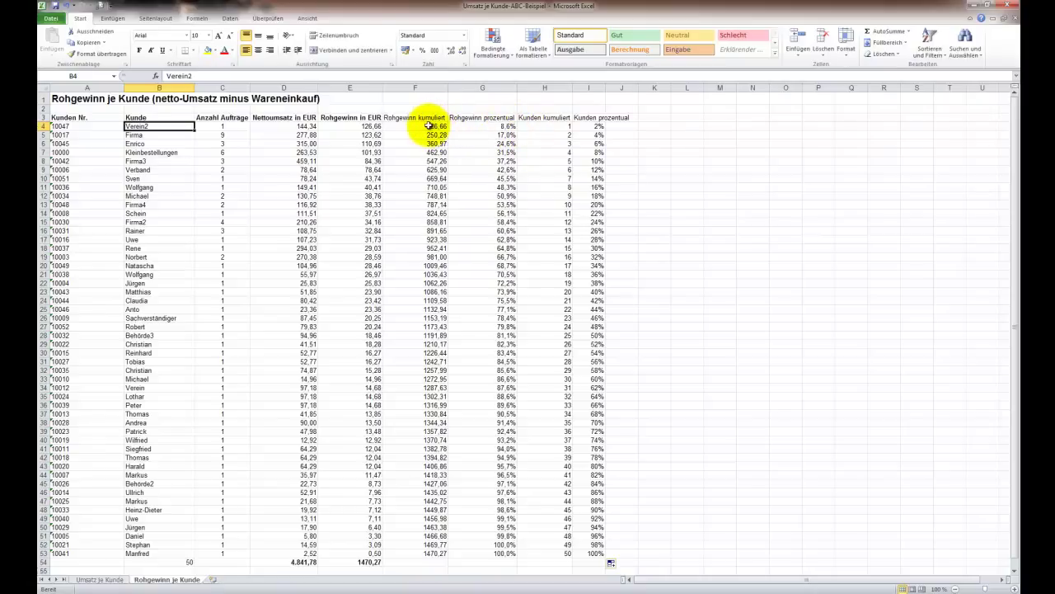
pyautogui.moveTo(366, 126); pyautogui.dragTo(363, 143)
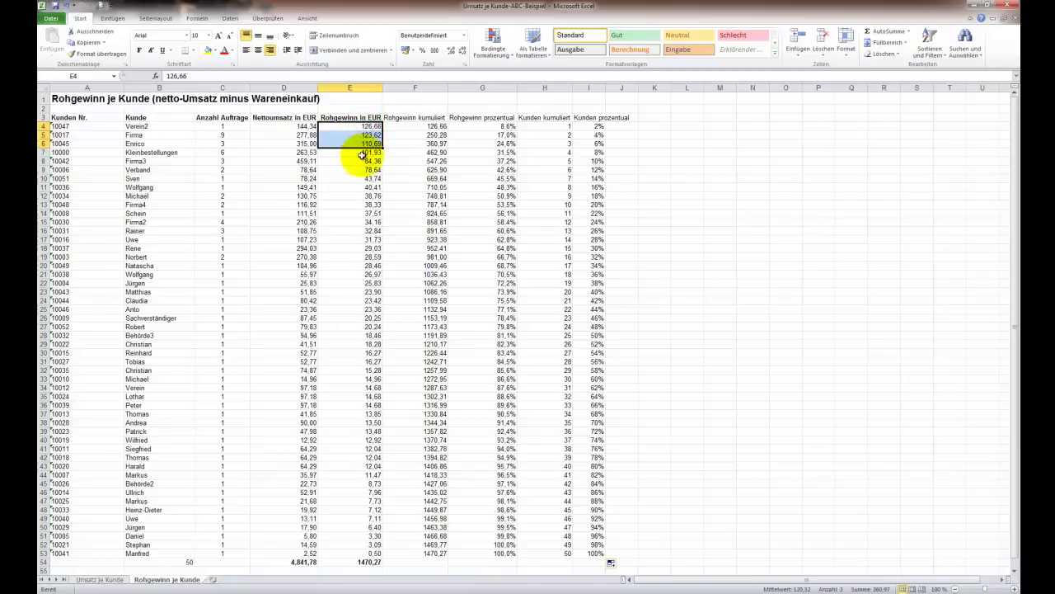
pyautogui.click(363, 152)
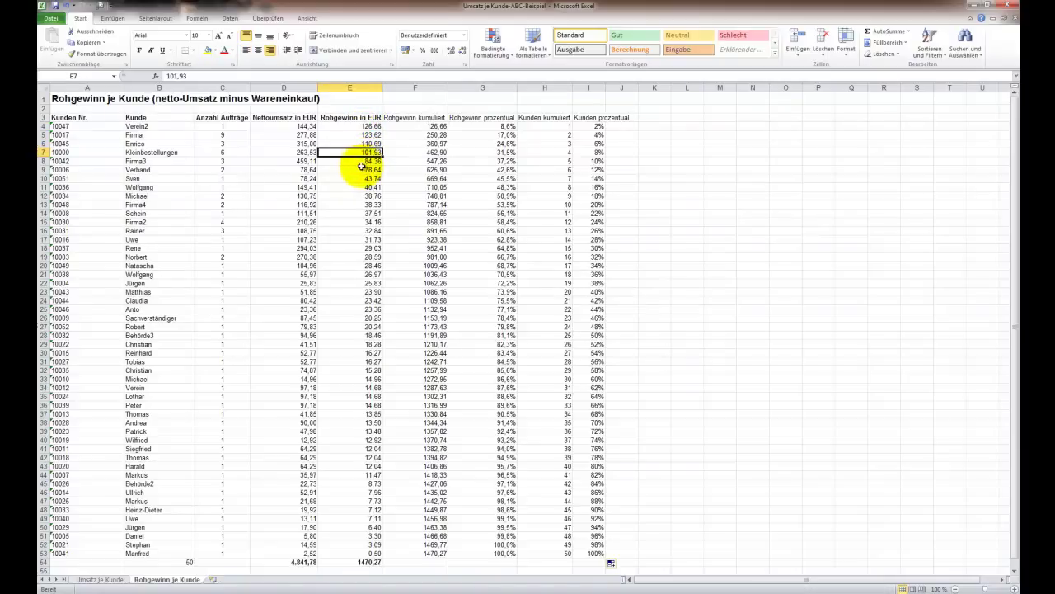
pyautogui.click(362, 161)
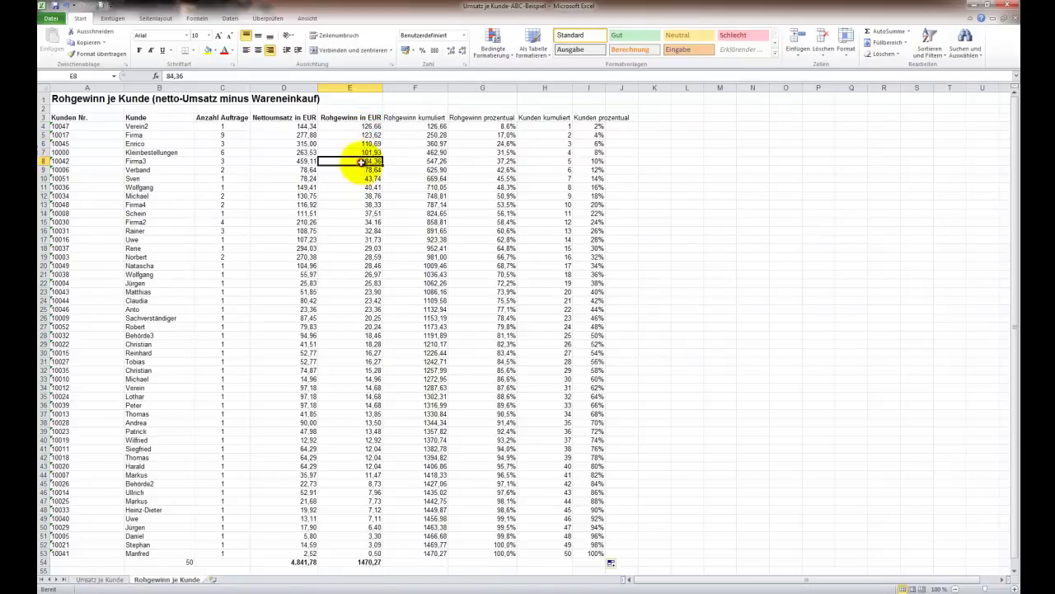
# Compare Firma3's net revenue on Umsatz je Kunde, then return and autofit column I.
pyautogui.click(97, 579)
pyautogui.click(146, 126)
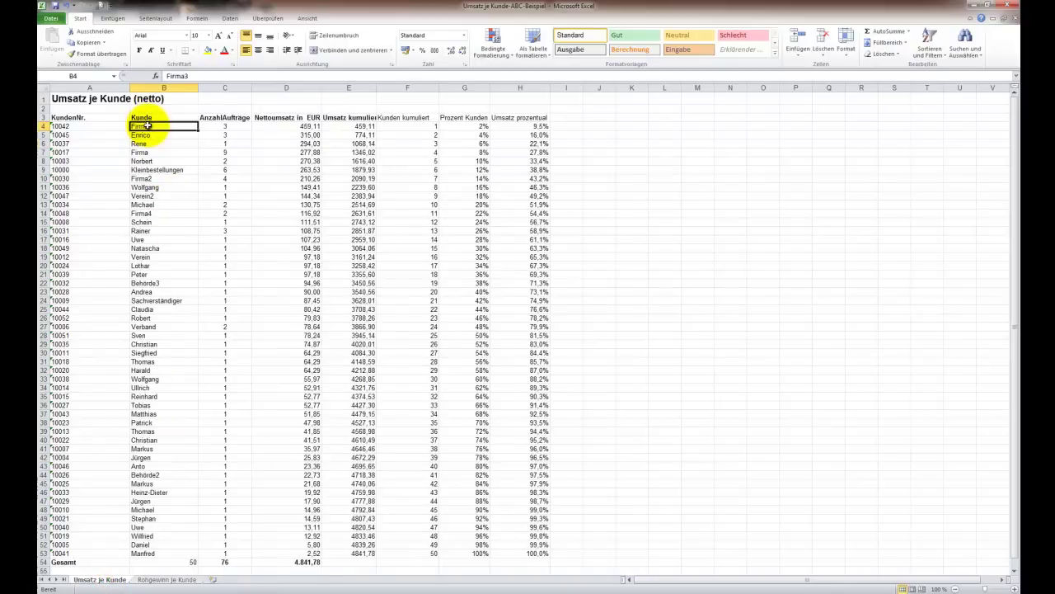
pyautogui.click(274, 127)
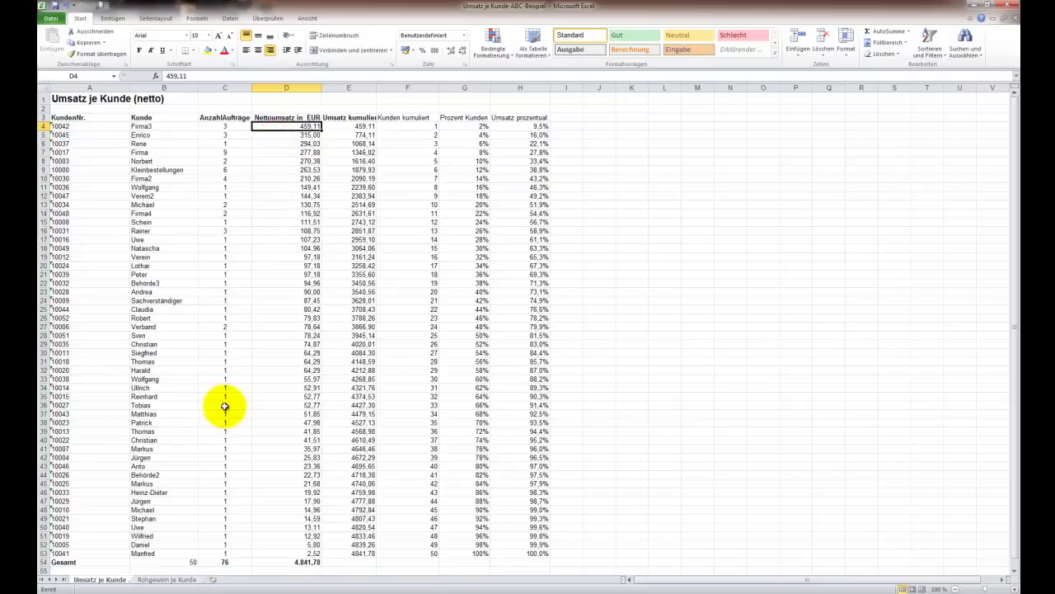
pyautogui.click(180, 580)
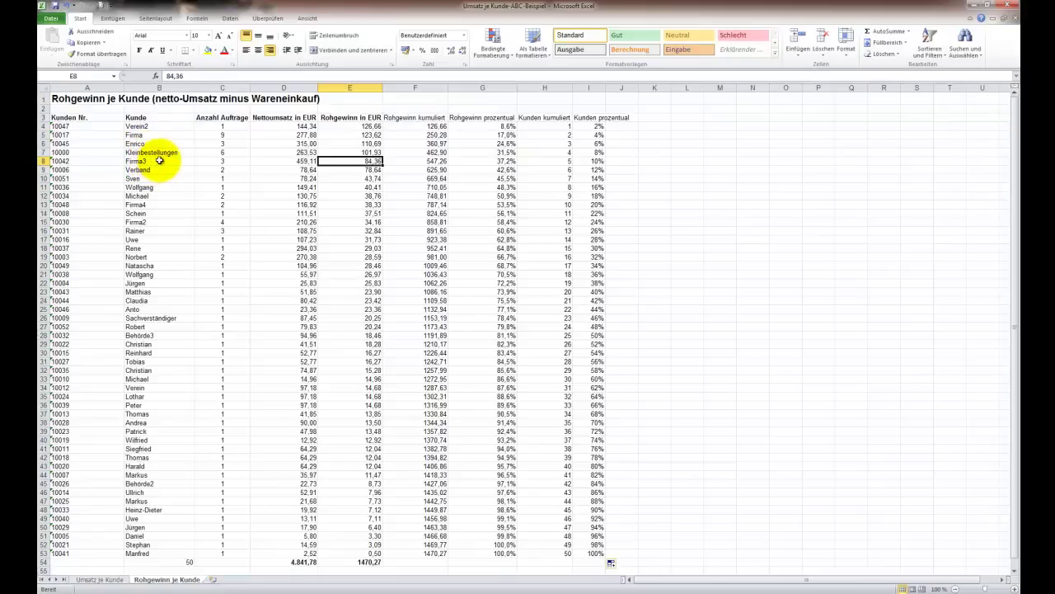
pyautogui.doubleClick(605, 87)
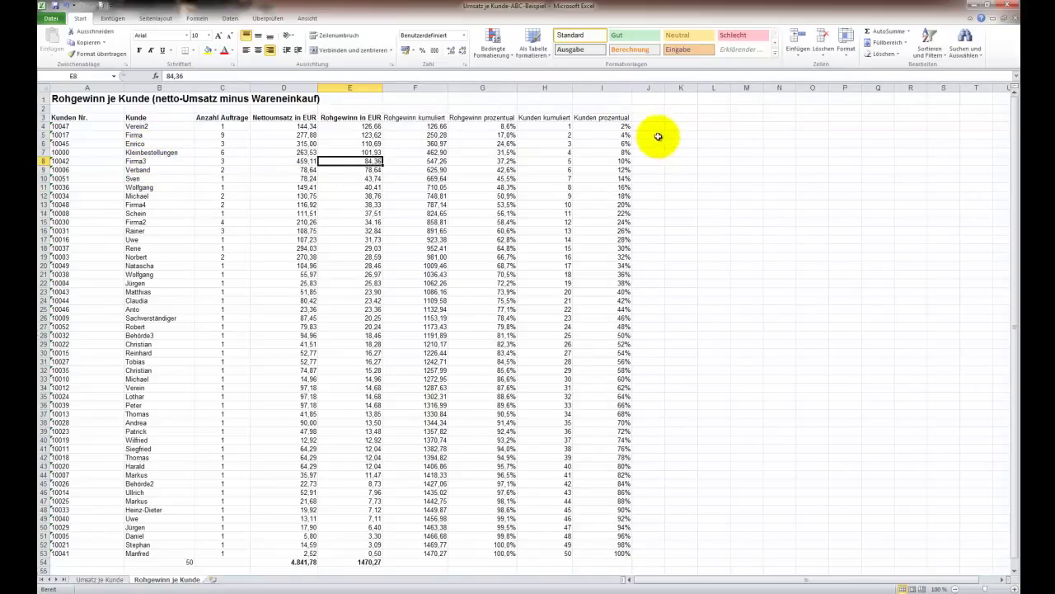
# Enter 'Auftragsabwicklung' in J3 and autofit column J to show it in full.
pyautogui.click(649, 117)
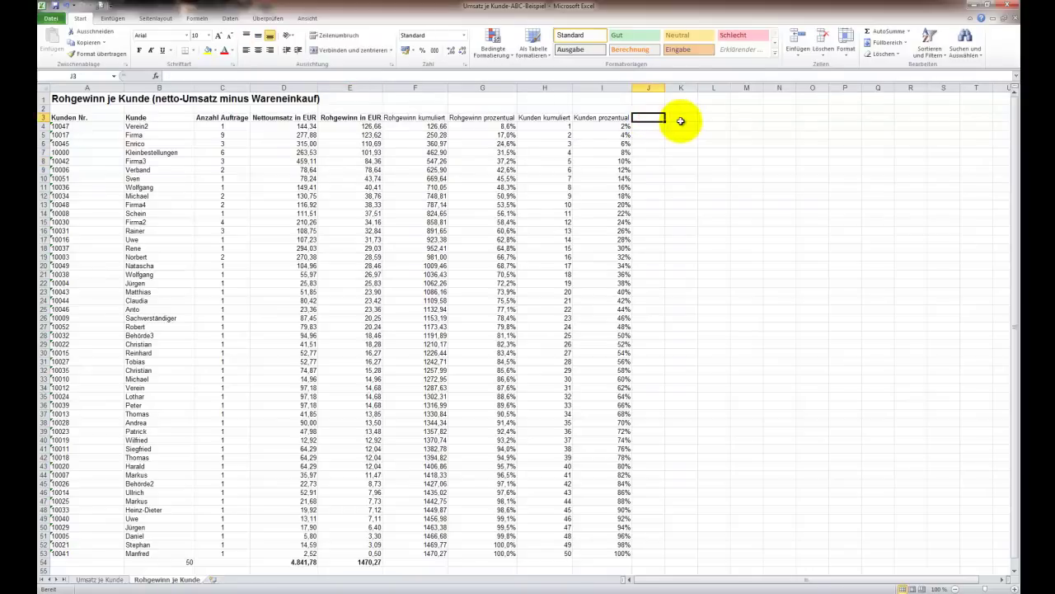
pyautogui.write('Auft')
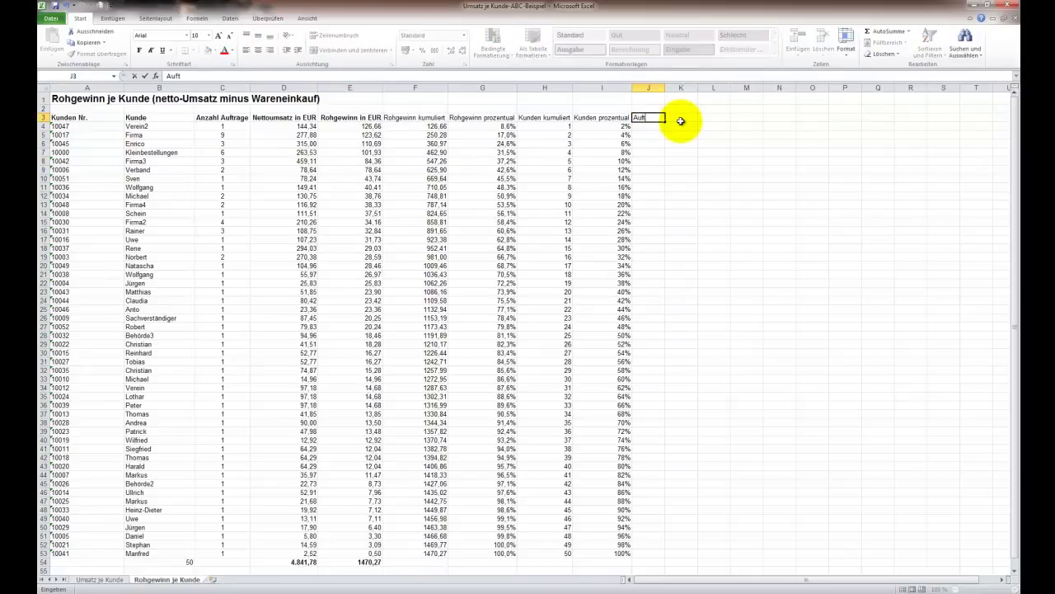
pyautogui.write('ragsabwick')
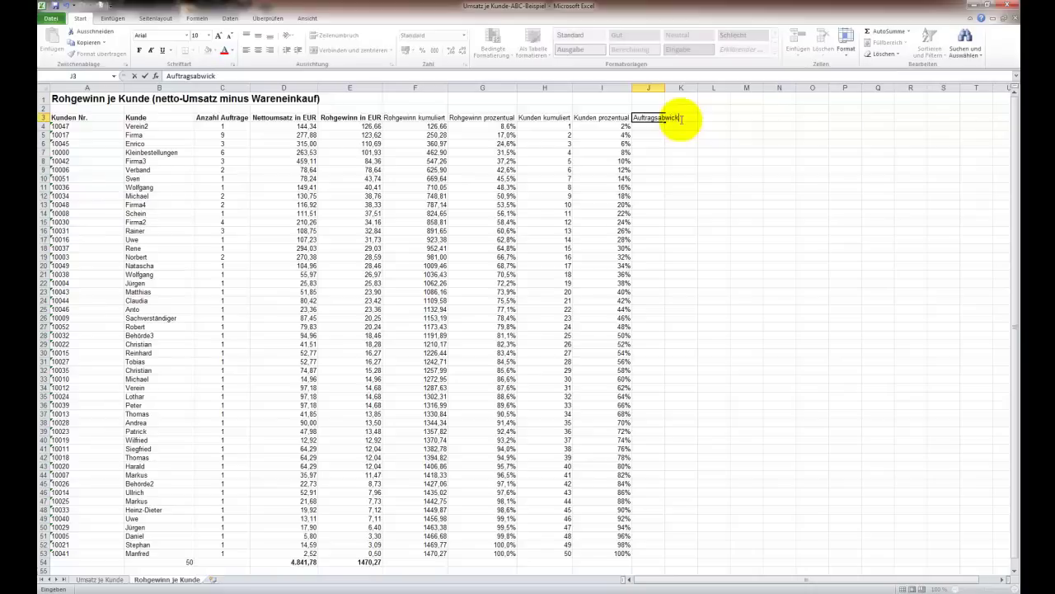
pyautogui.write('lung')
pyautogui.press('Return')
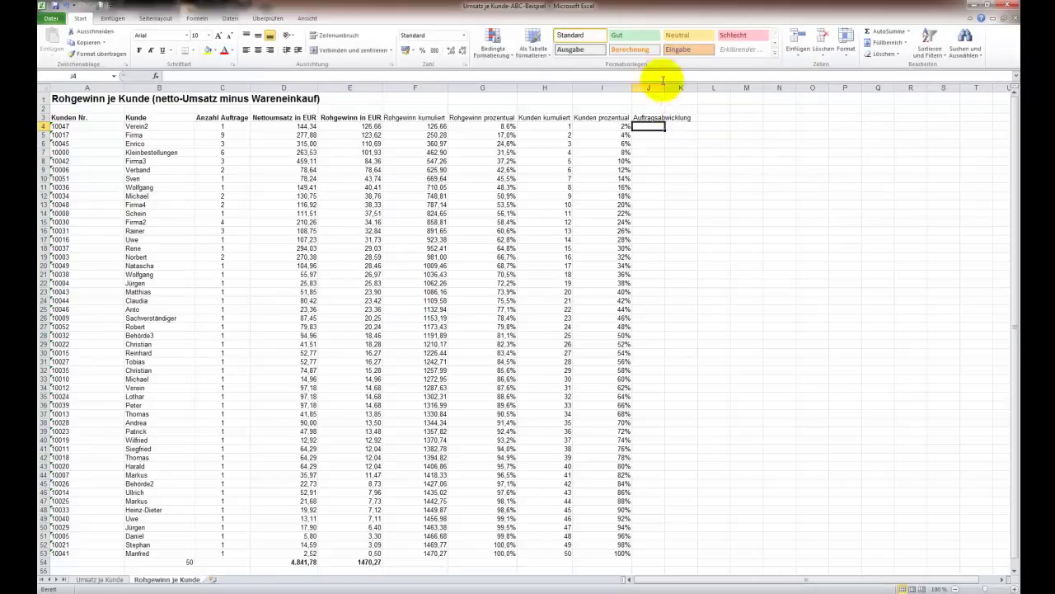
pyautogui.doubleClick(664, 86)
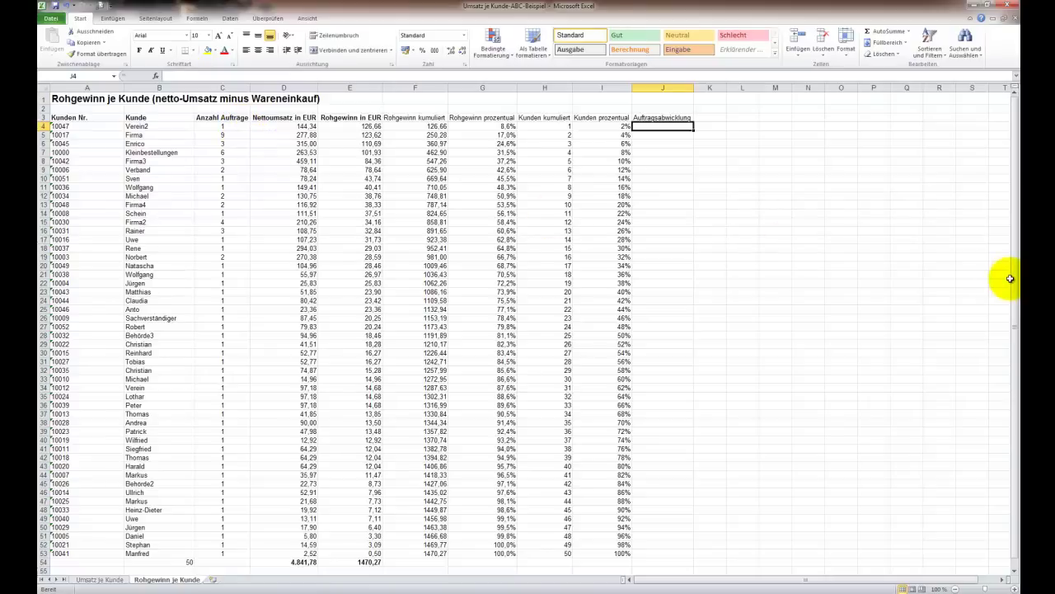
# Enter =C4*0,25*40 in J4, format it as euro Accounting, and fill it down to row 53.
pyautogui.write('=')
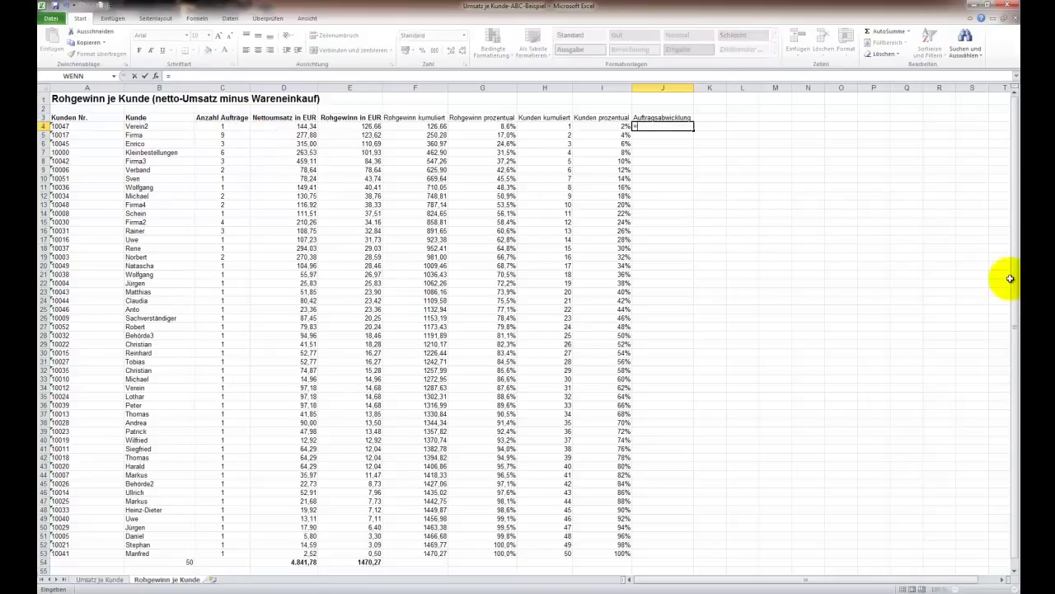
pyautogui.click(222, 128)
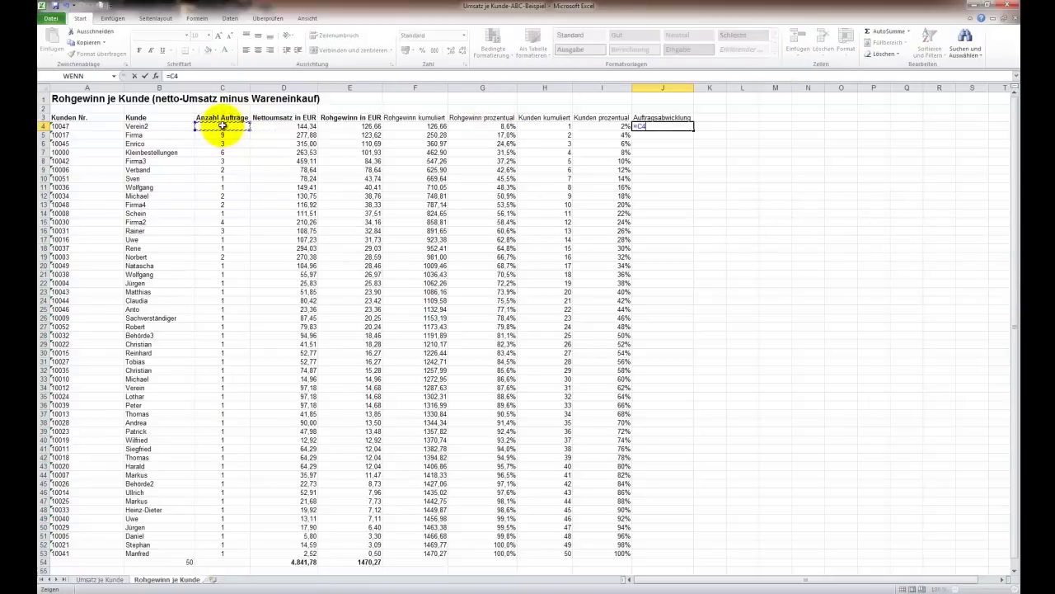
pyautogui.write('*')
pyautogui.write('0,25')
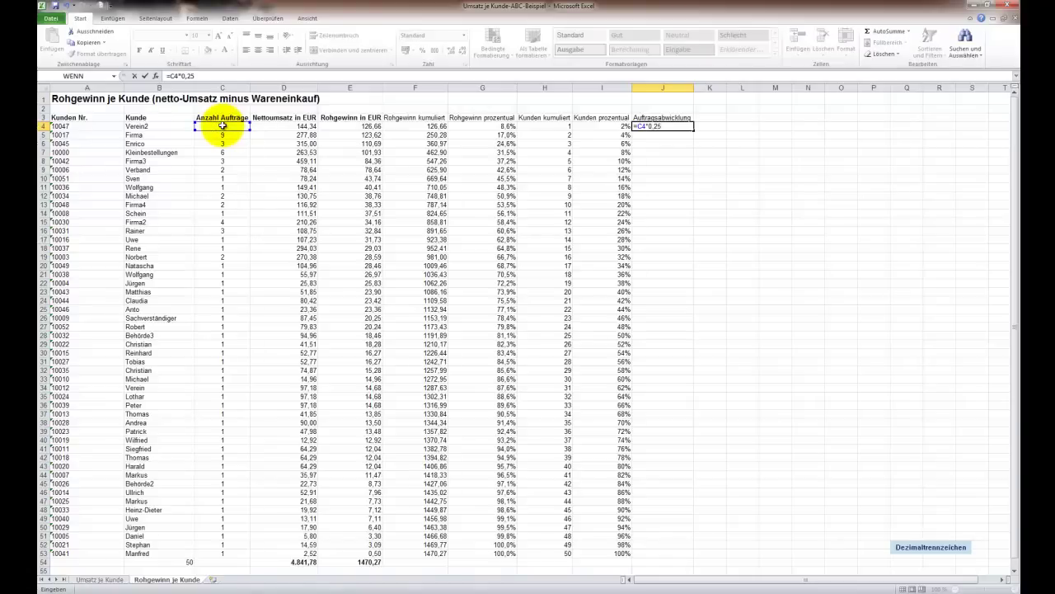
pyautogui.write('°')
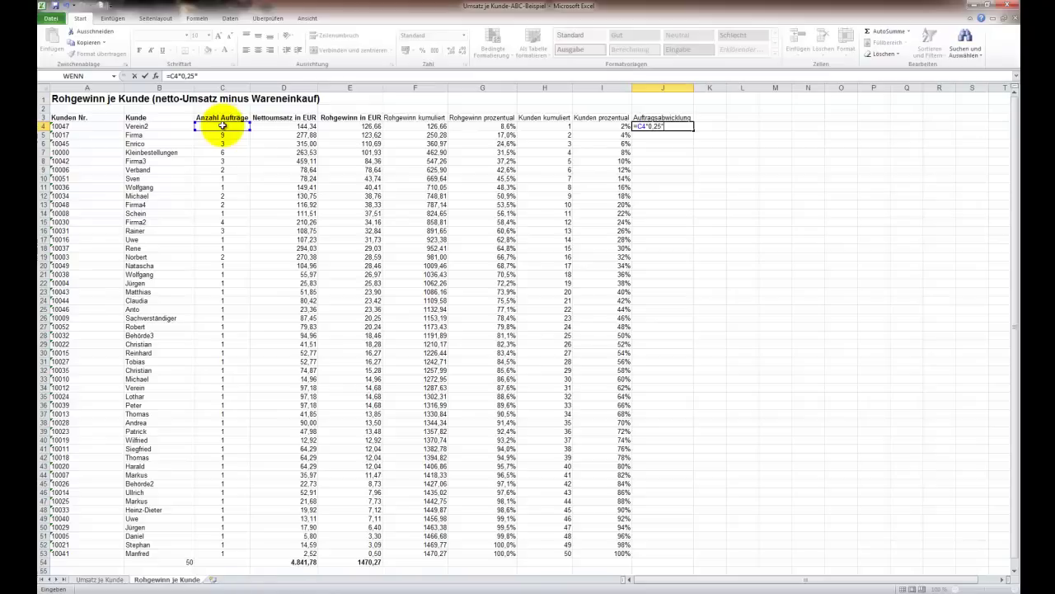
pyautogui.write('40')
pyautogui.press('Return')
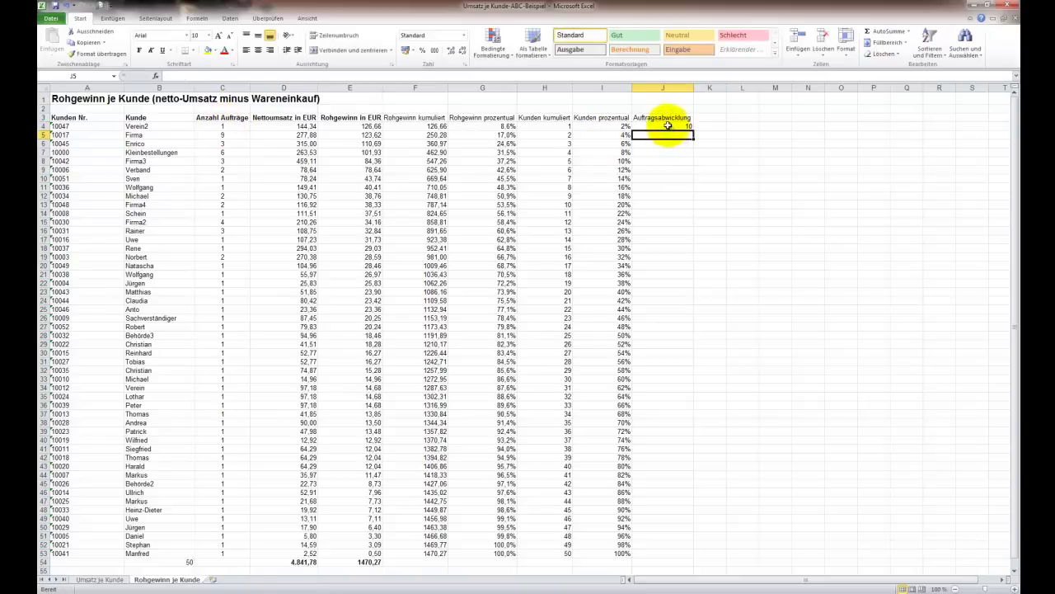
pyautogui.click(670, 125)
pyautogui.click(405, 49)
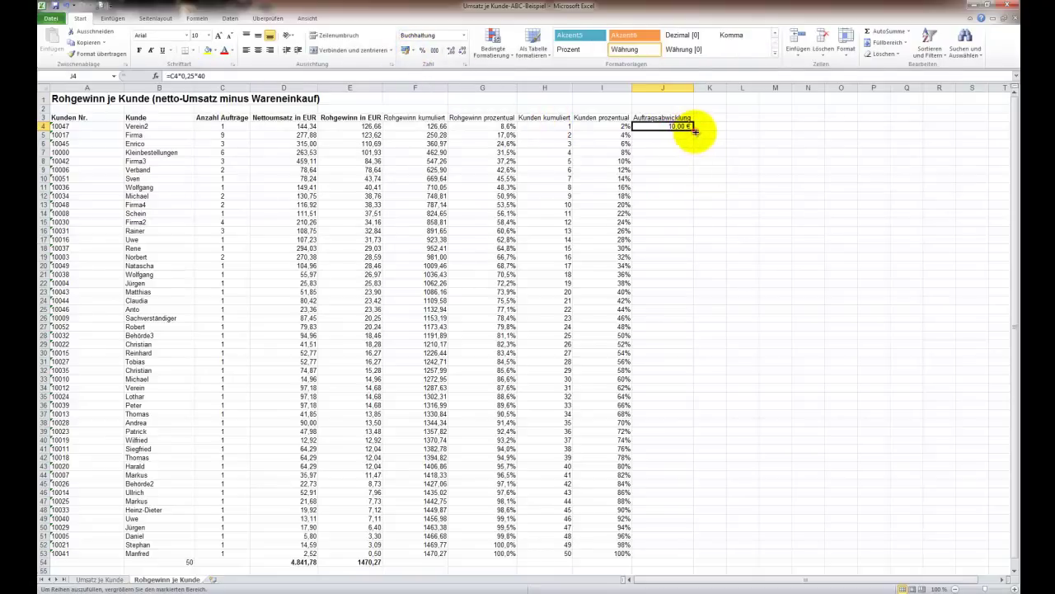
pyautogui.moveTo(694, 129); pyautogui.dragTo(684, 555)
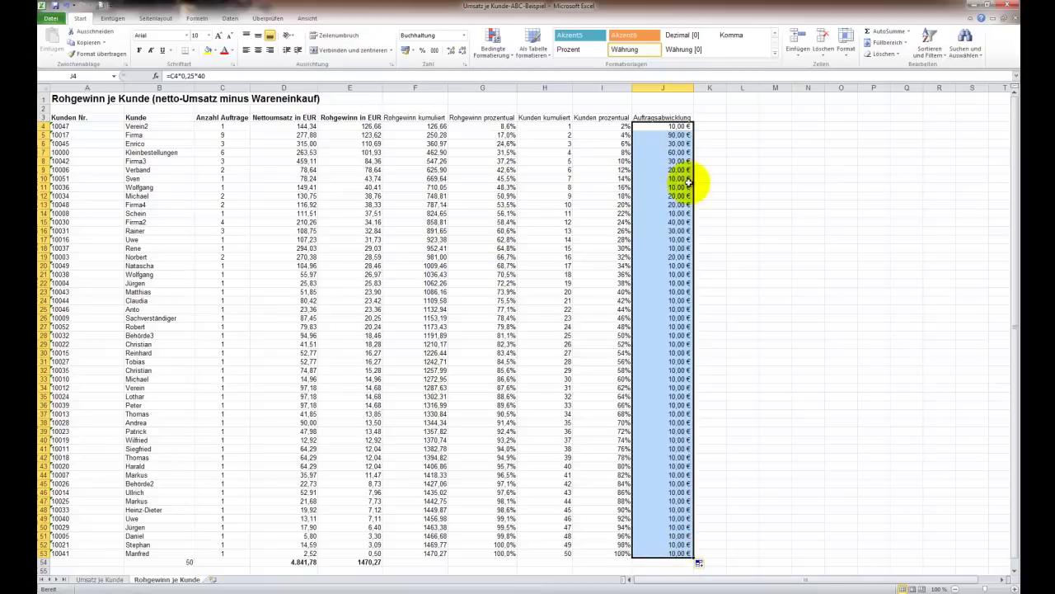
# Check row 7's order-handling cost against its order count, then move to K3.
pyautogui.press('Down')
pyautogui.press('Down')
pyautogui.press('Down')
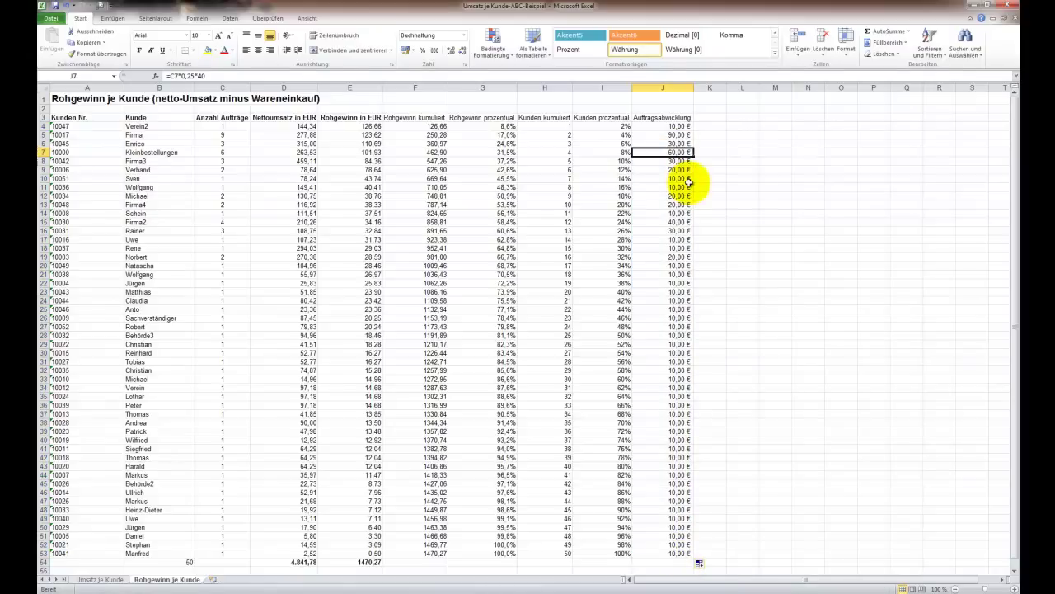
pyautogui.press('Left')
pyautogui.press('Left')
pyautogui.press('Left')
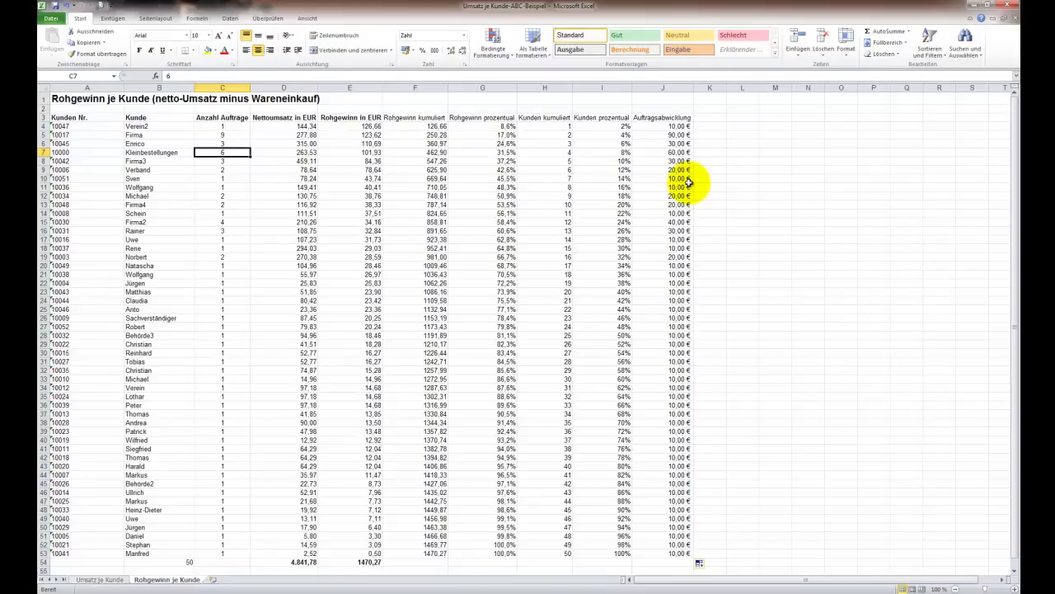
pyautogui.press('Up')
pyautogui.press('Up')
pyautogui.press('Up')
pyautogui.press('Right')
pyautogui.press('Right')
pyautogui.press('Right')
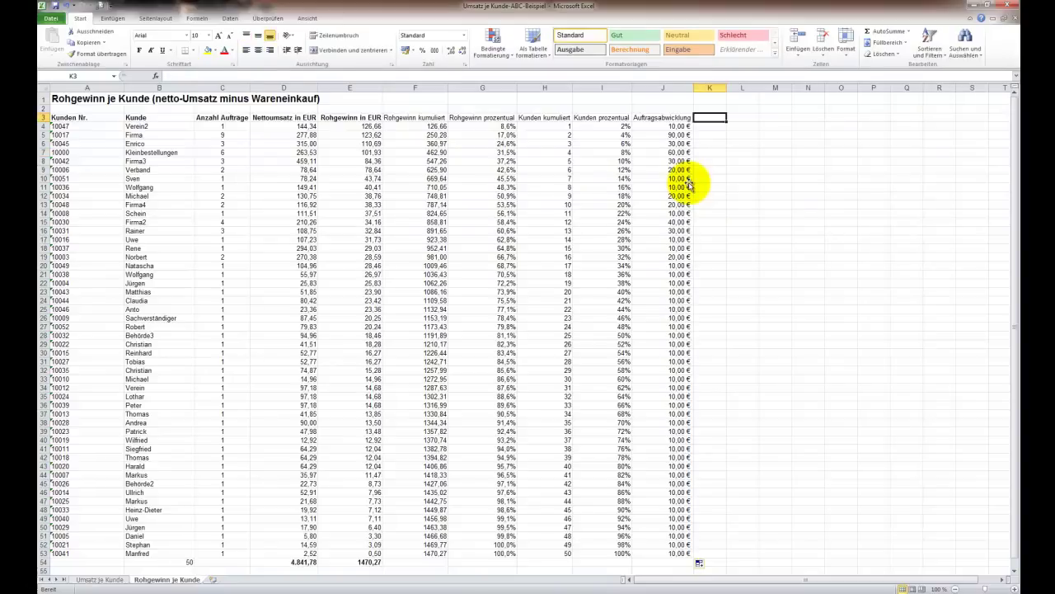
# Enter the 'Rohgewinn netto' header in K3 and autofit column K.
pyautogui.write('Rohgewinn')
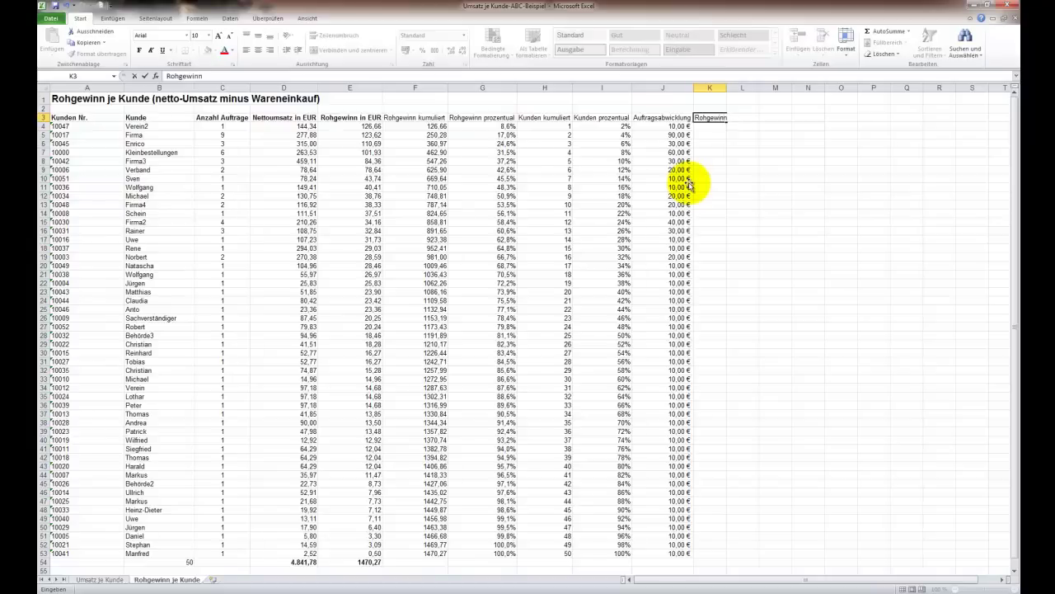
pyautogui.write(' netto')
pyautogui.press('Return')
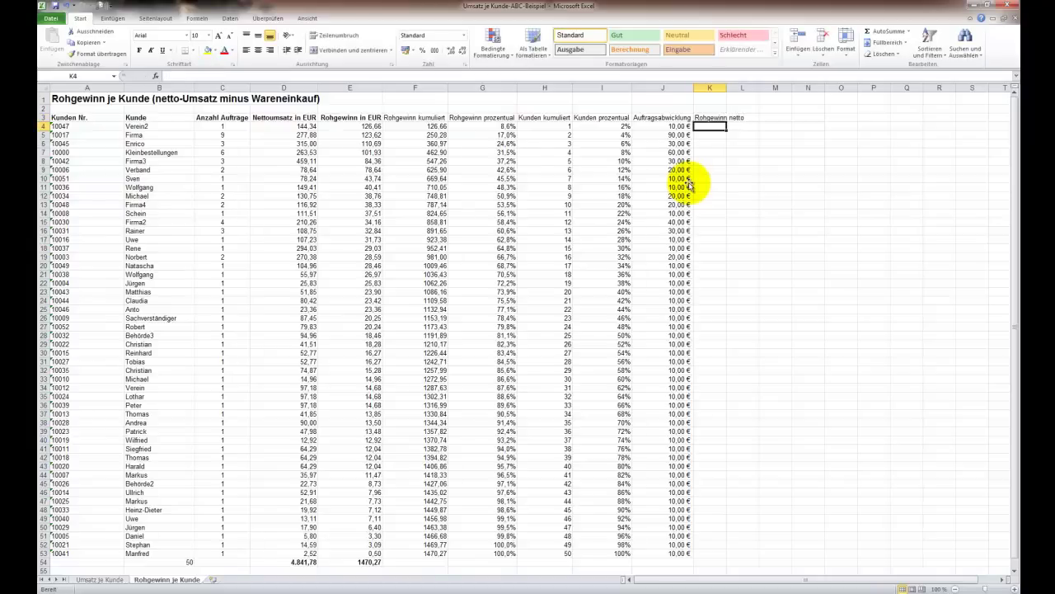
pyautogui.hotkey('alt', 'h')
pyautogui.press('o')
pyautogui.press('i')
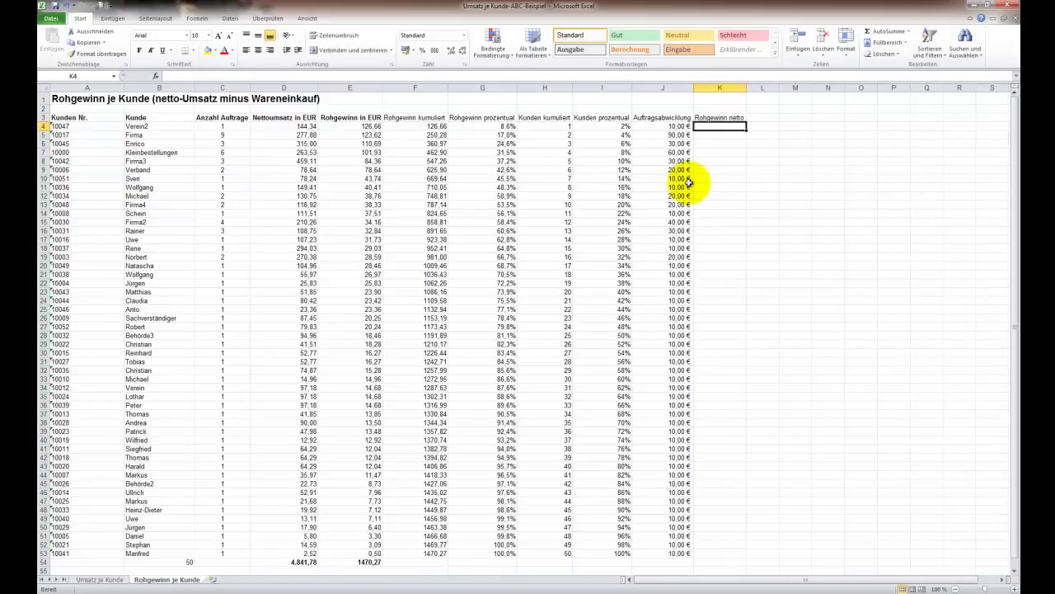
# Enter =E4-J4 in K4 to subtract order-handling cost from gross profit.
pyautogui.write('=')
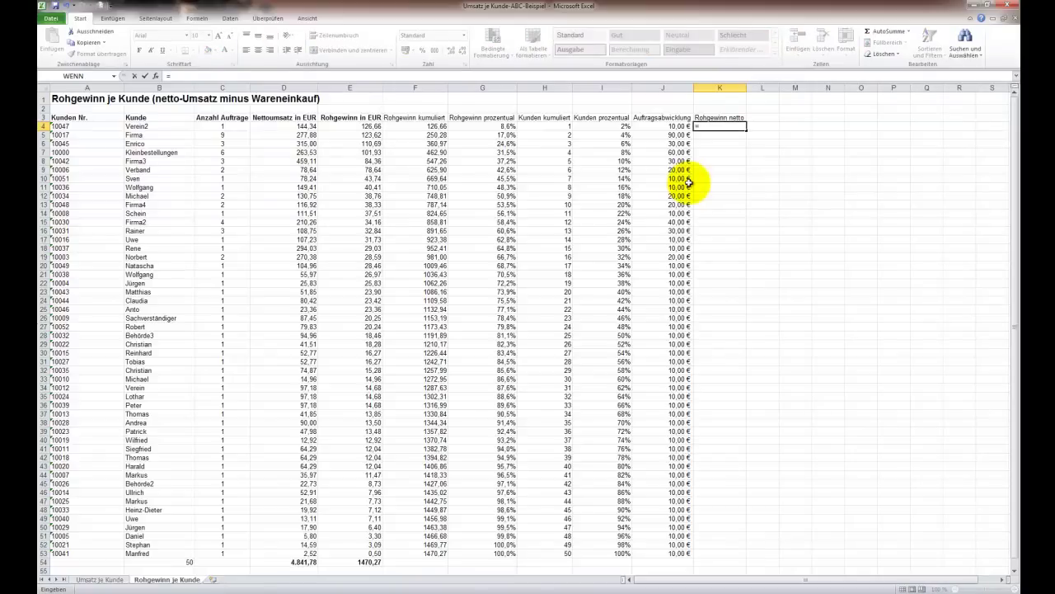
pyautogui.press('Left')
pyautogui.press('Left')
pyautogui.press('Left')
pyautogui.write('-')
pyautogui.press('Left')
pyautogui.press('Return')
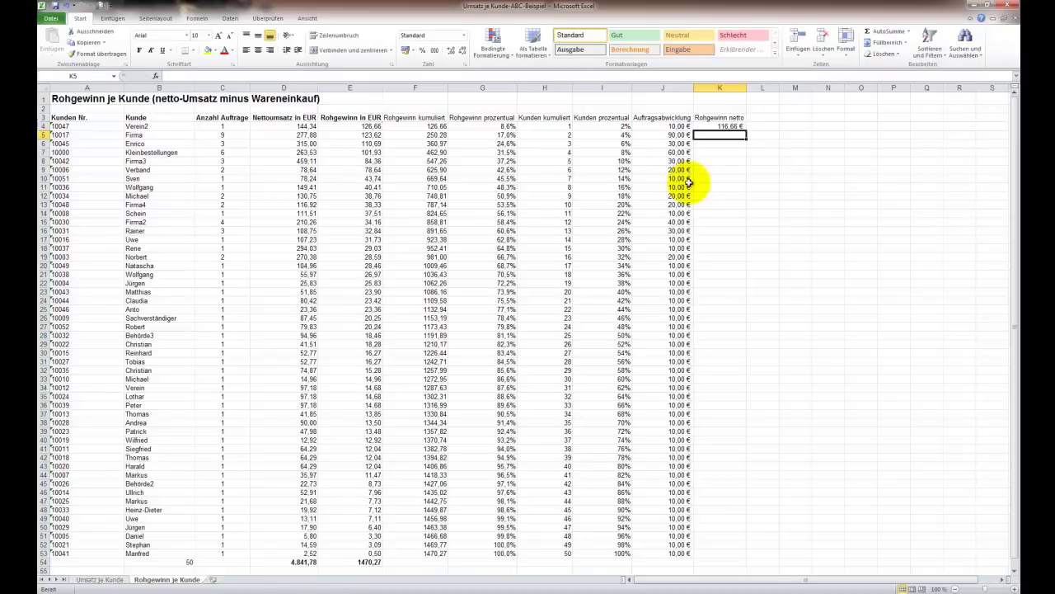
# Fill the net gross profit formula down column K through K53.
pyautogui.press('Up')
pyautogui.hotkey('ctrl', 'c')
pyautogui.hotkey('shift', 'ctrl', 'Down')
pyautogui.hotkey('ctrl', 'v')
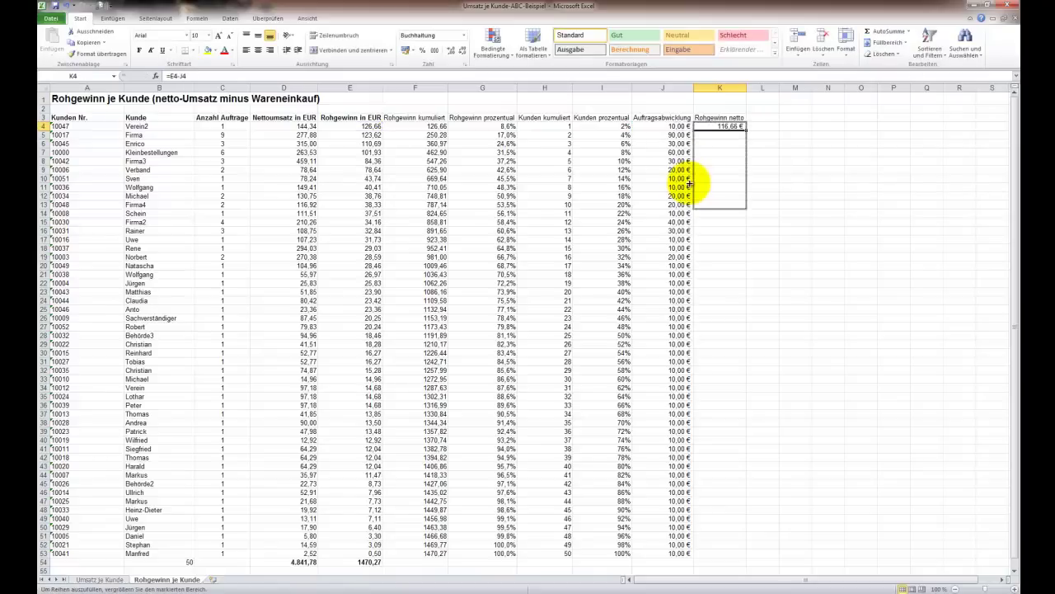
pyautogui.hotkey('shift', 'ctrl', 'Down')
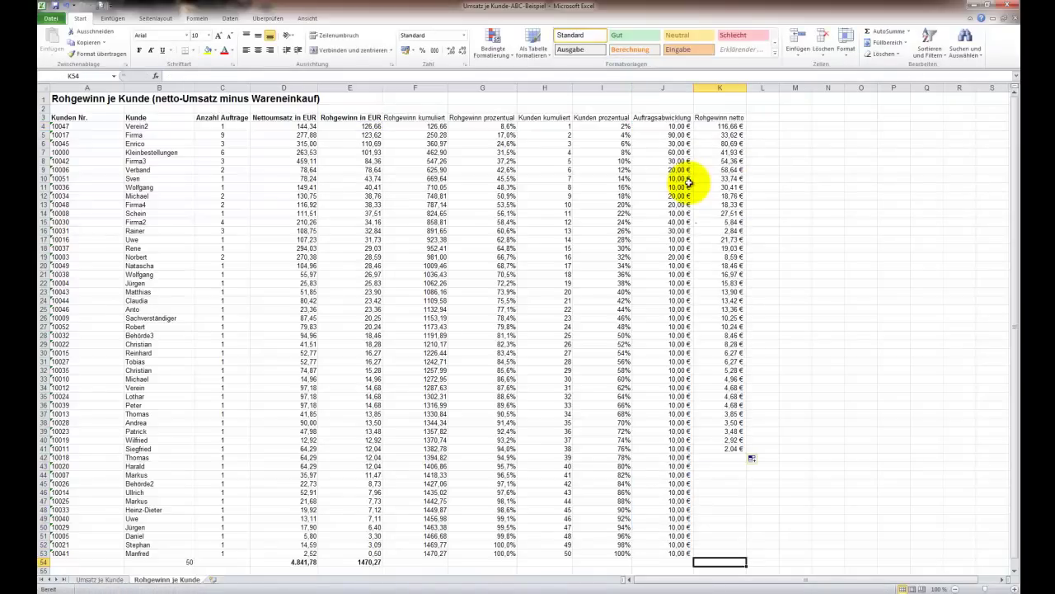
pyautogui.hotkey('ctrl', 'Up')
pyautogui.hotkey('shift', 'Down')
pyautogui.hotkey('shift', 'Down')
pyautogui.hotkey('shift', 'Down')
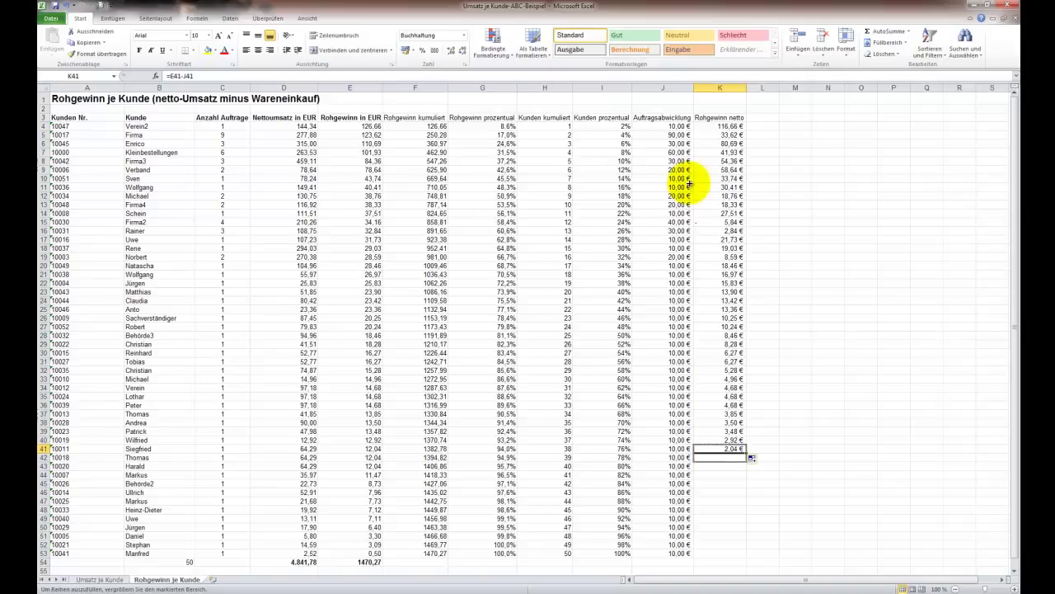
pyautogui.hotkey('ctrl', 'd')
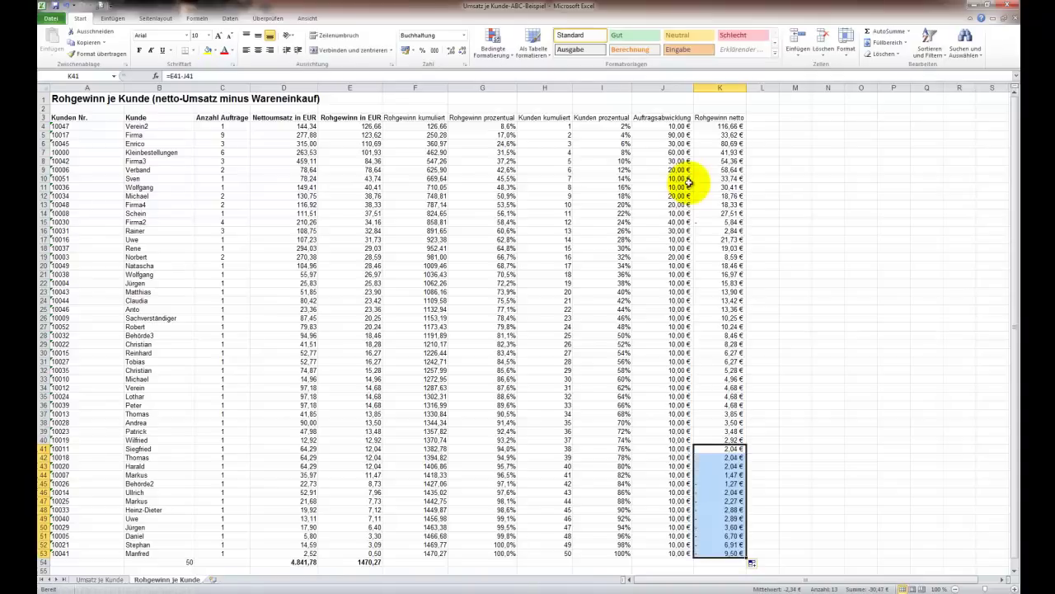
pyautogui.press('Up')
pyautogui.press('Up')
pyautogui.press('Up')
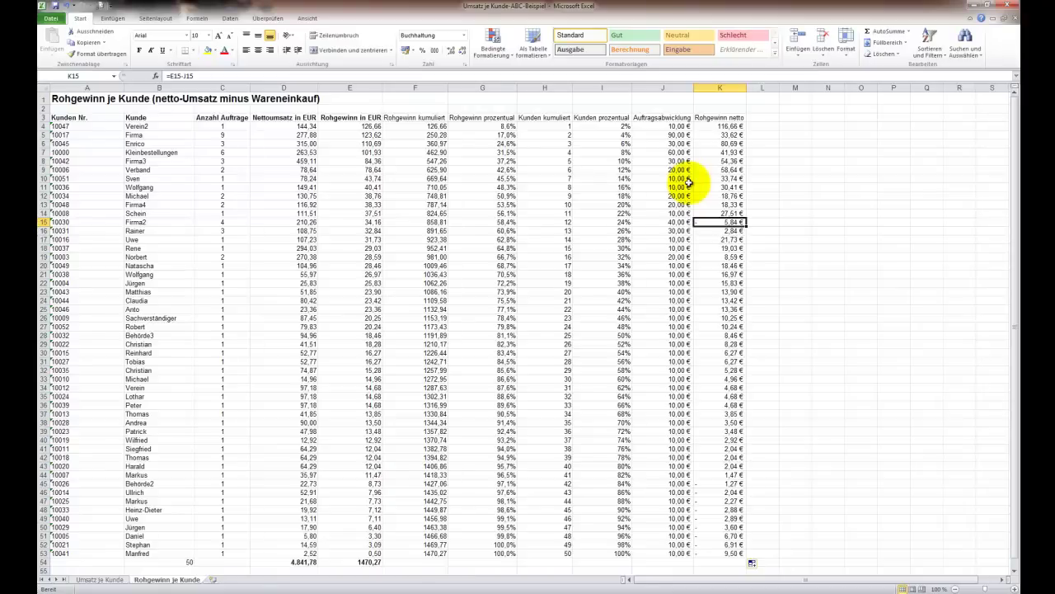
pyautogui.press('Left')
pyautogui.press('Left')
pyautogui.press('Left')
pyautogui.press('Left')
pyautogui.press('Left')
pyautogui.press('Left')
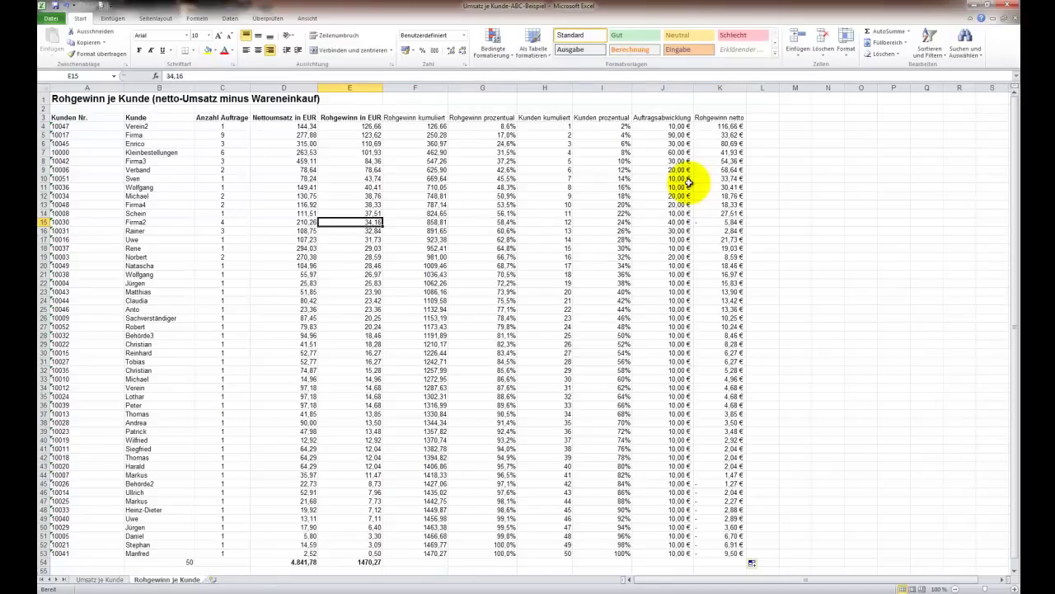
pyautogui.press('Left')
pyautogui.press('Left')
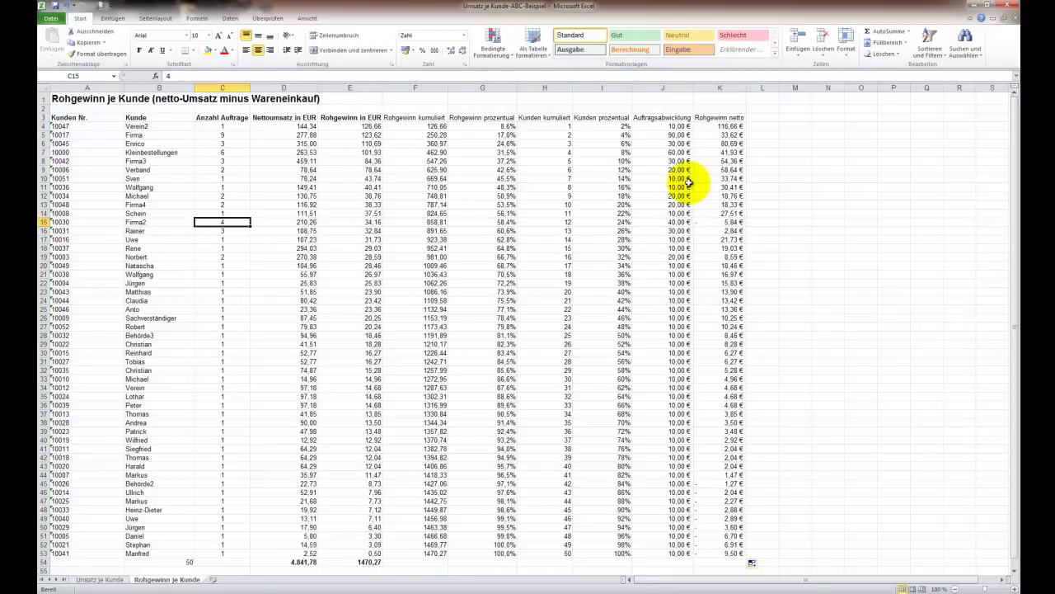
pyautogui.press('Right')
pyautogui.press('Right')
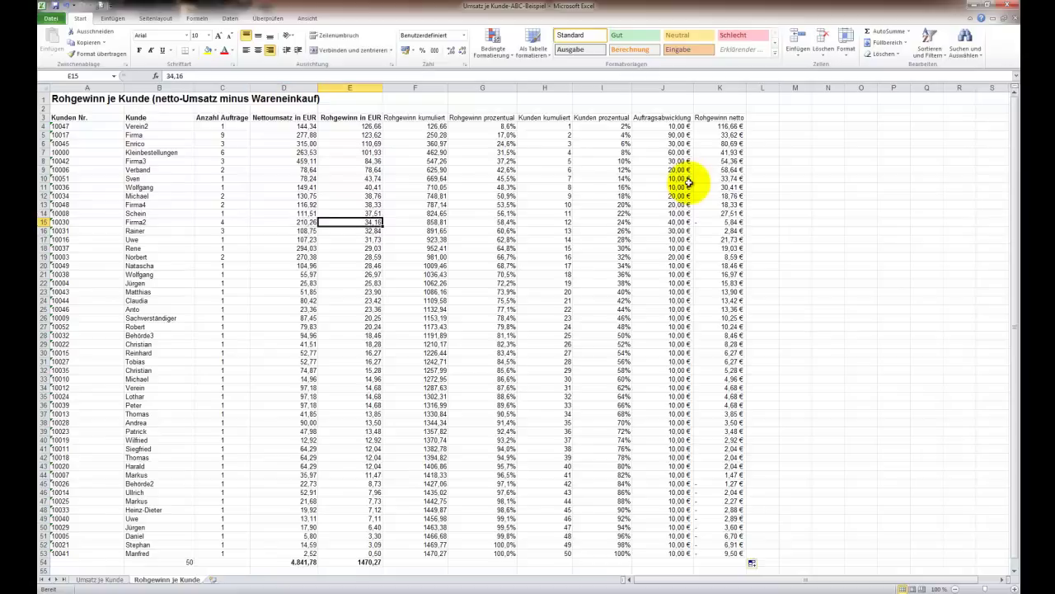
pyautogui.press('Right')
pyautogui.press('Right')
pyautogui.press('Right')
pyautogui.press('Right')
pyautogui.press('Right')
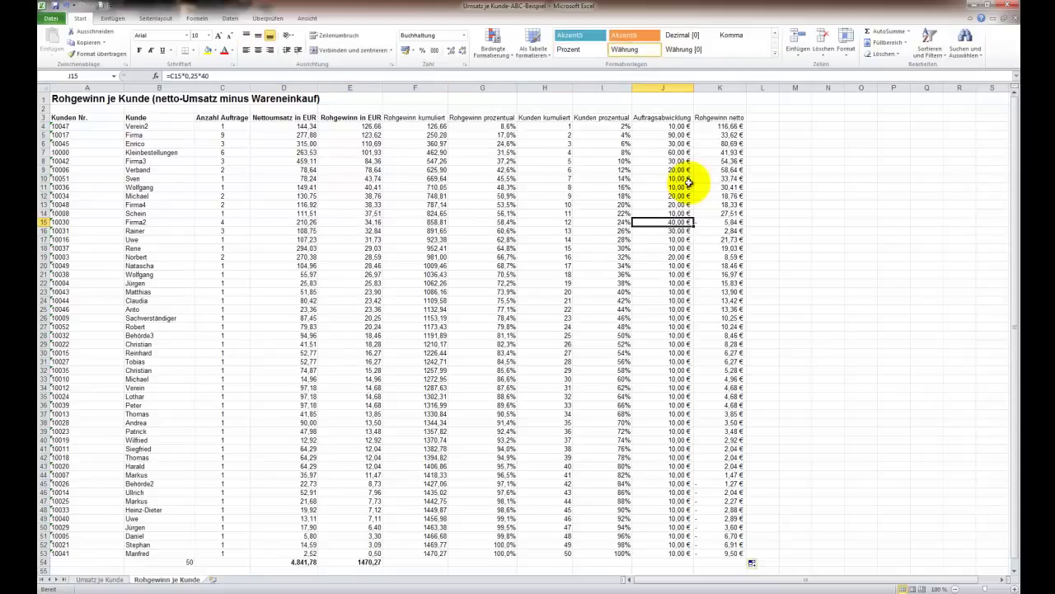
pyautogui.press('Right')
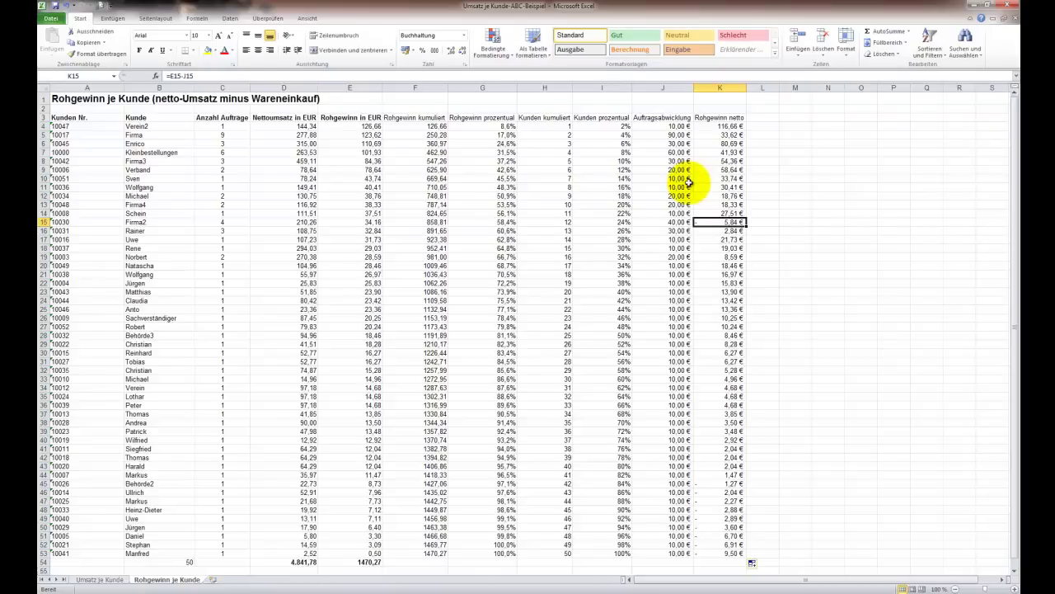
pyautogui.scroll(-2, 688, 182)
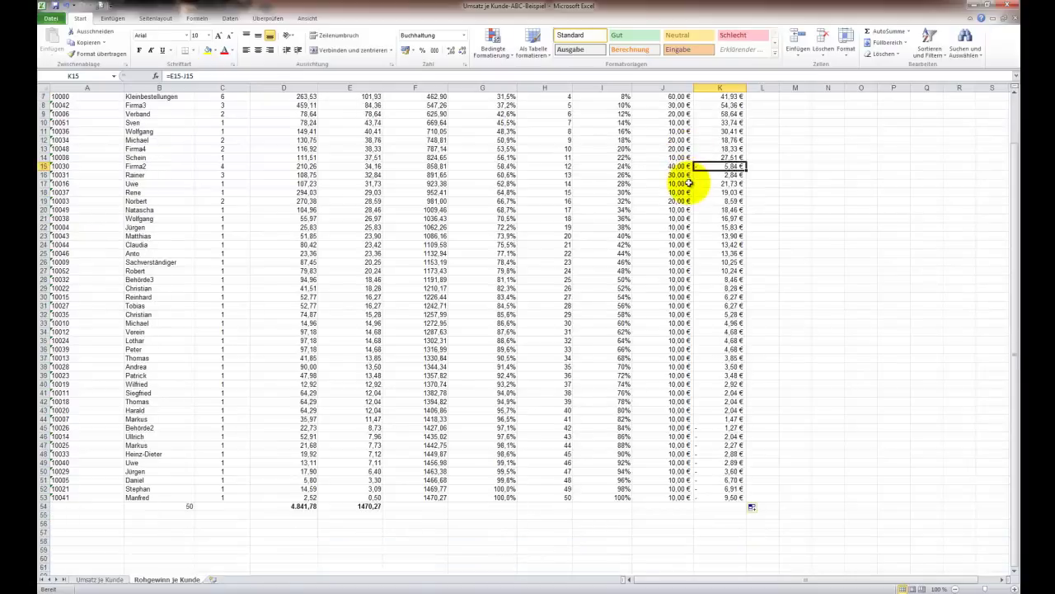
pyautogui.moveTo(720, 427); pyautogui.dragTo(719, 497)
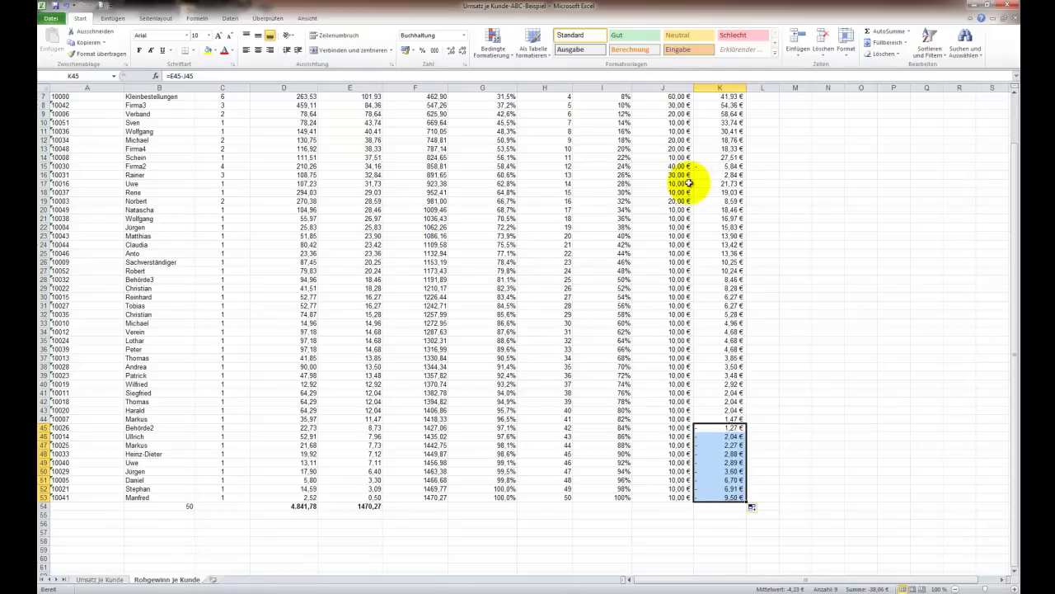
pyautogui.press('Right')
pyautogui.scroll(2, 689, 183)
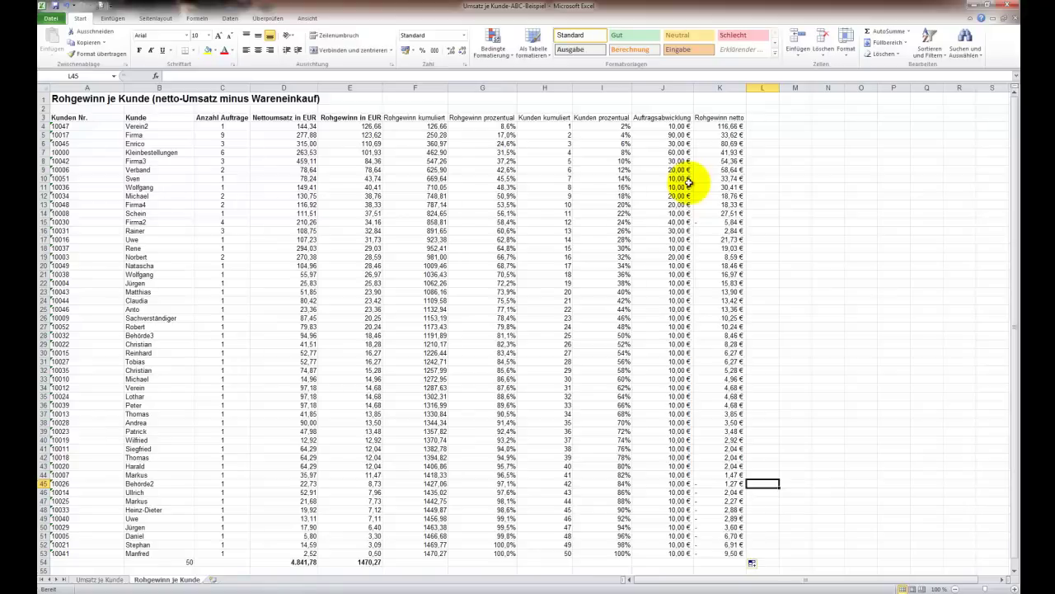
pyautogui.moveTo(70, 117)
pyautogui.mouseDown()
pyautogui.moveTo(719, 484)
pyautogui.moveTo(719, 553)
pyautogui.mouseUp()
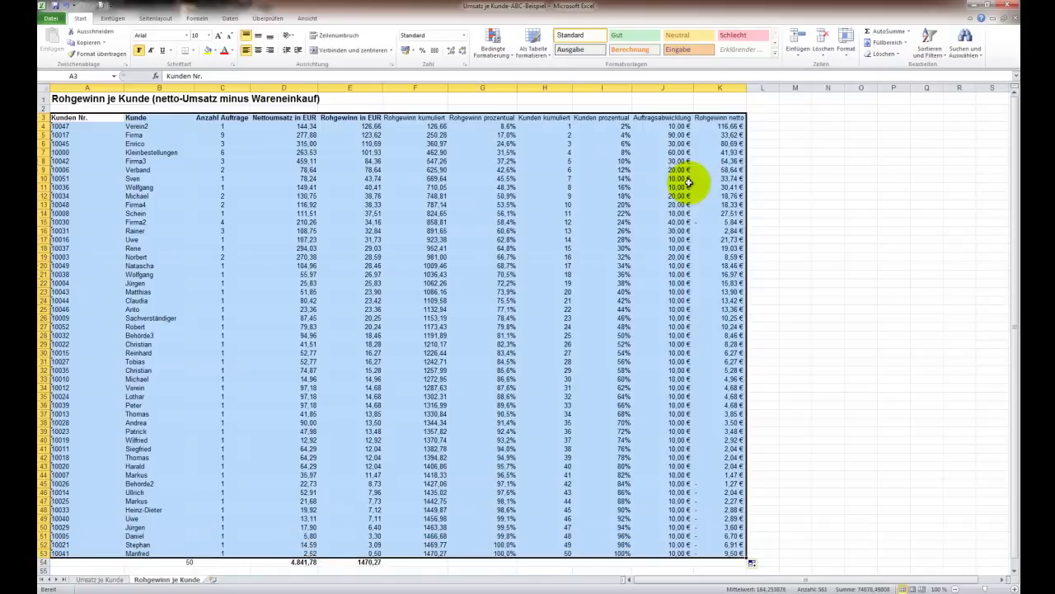
# Custom-sort the table by Rohgewinn netto, Nach Größe (absteigend), largest first.
pyautogui.click(929, 46)
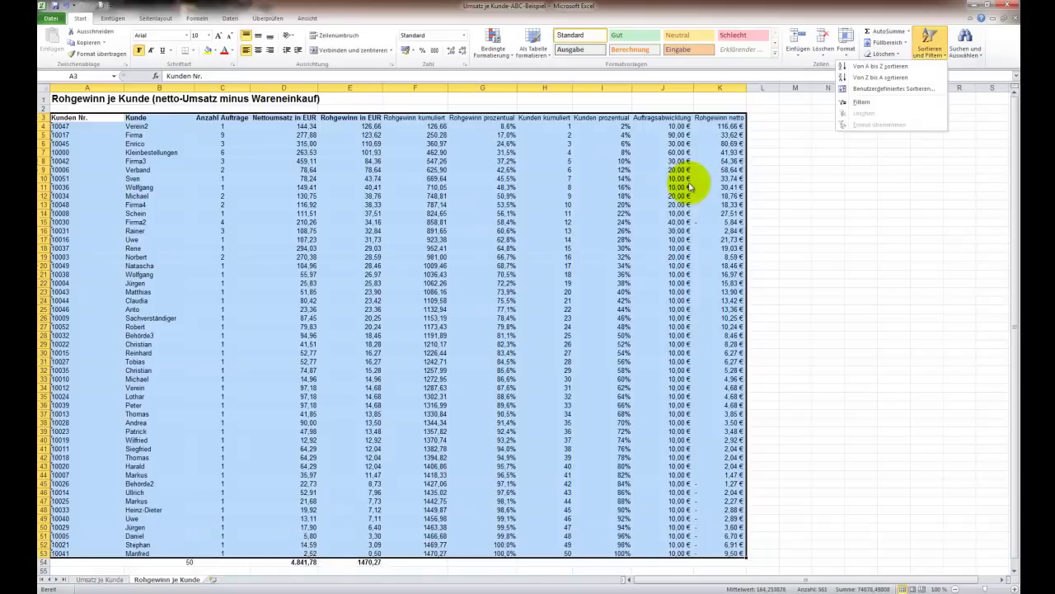
pyautogui.press('Return')
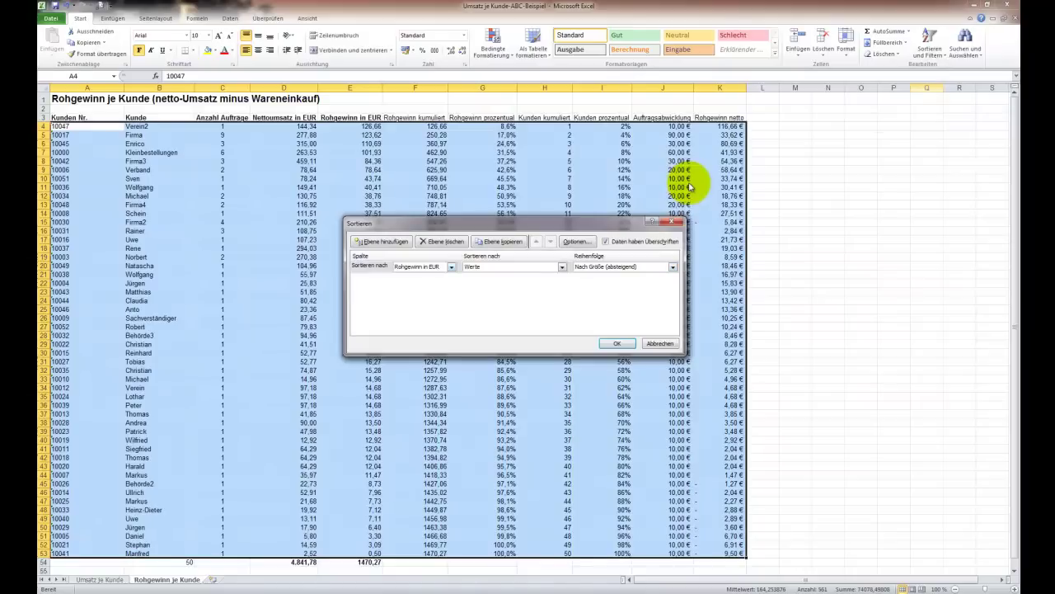
pyautogui.hotkey('alt', 'Down')
pyautogui.press('Down')
pyautogui.press('Down')
pyautogui.press('Down')
pyautogui.press('Return')
pyautogui.press('Tab')
pyautogui.press('Tab')
pyautogui.hotkey('alt', 'Down')
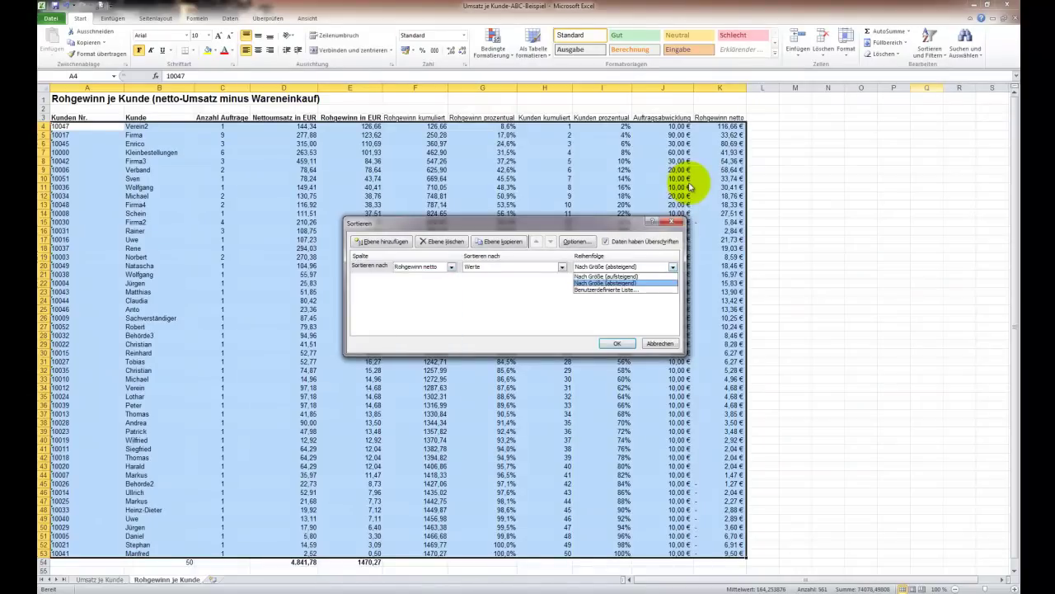
pyautogui.press('Return')
pyautogui.press('Return')
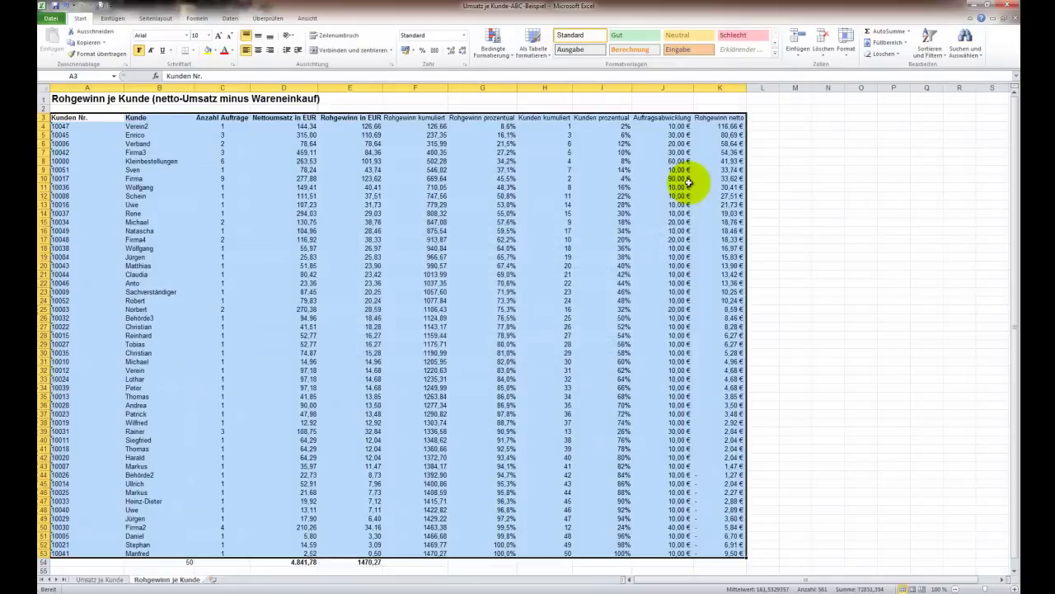
pyautogui.click(828, 335)
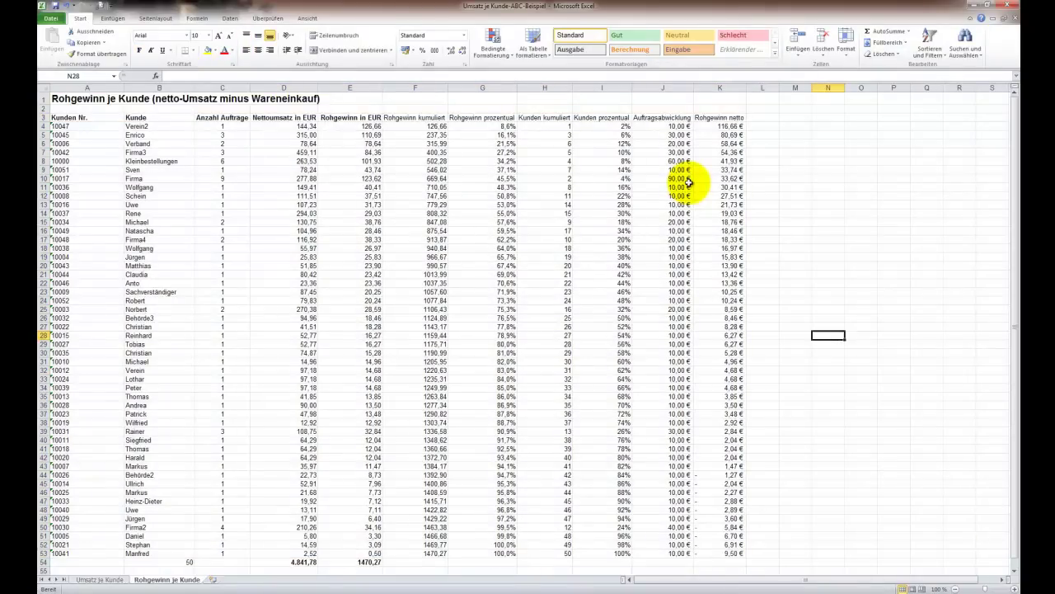
# Inspect the first customer's order count, gross profit, order-handling cost and net gross profit formulas.
pyautogui.click(719, 126)
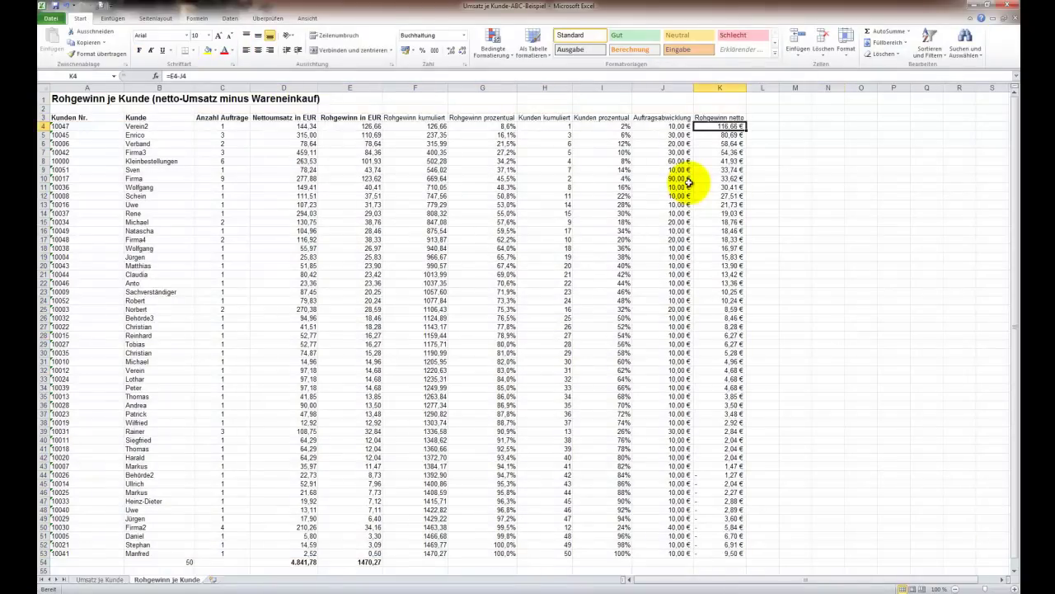
pyautogui.press('Left')
pyautogui.press('Left')
pyautogui.press('Left')
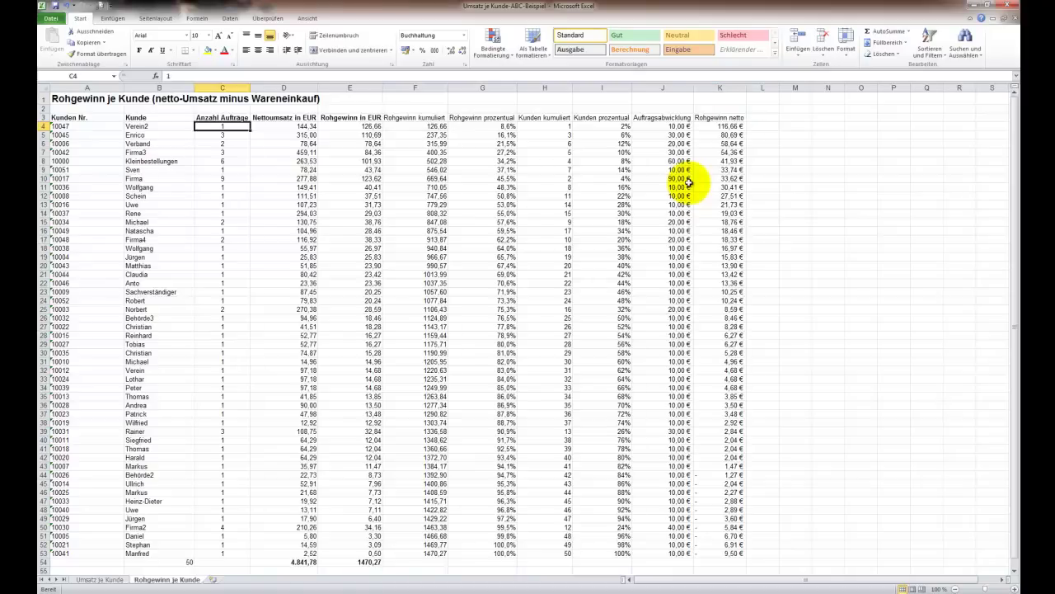
pyautogui.press('Right')
pyautogui.press('Right')
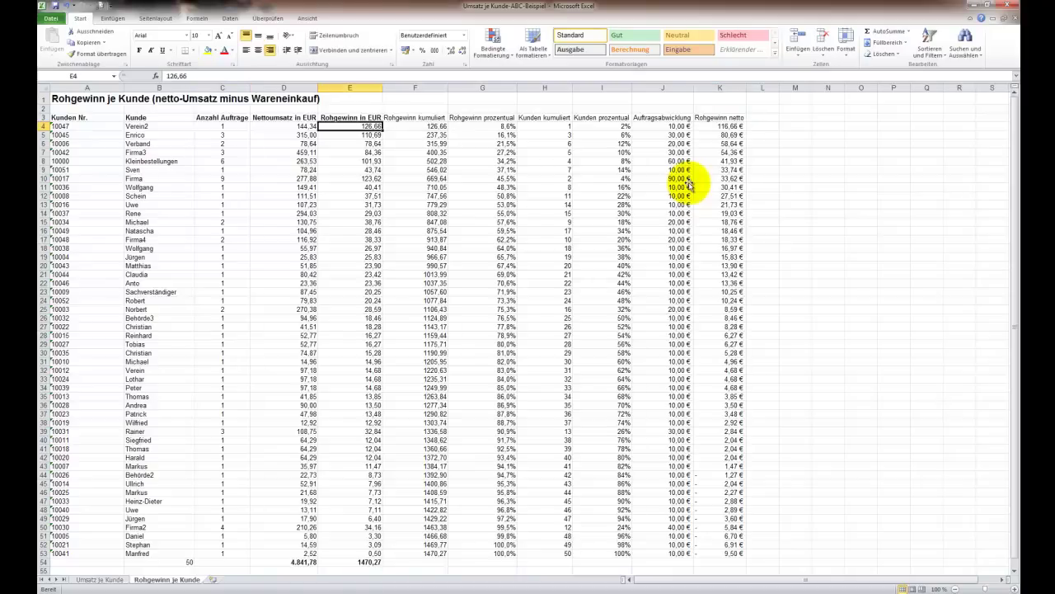
pyautogui.press('Right')
pyautogui.press('Right')
pyautogui.press('Right')
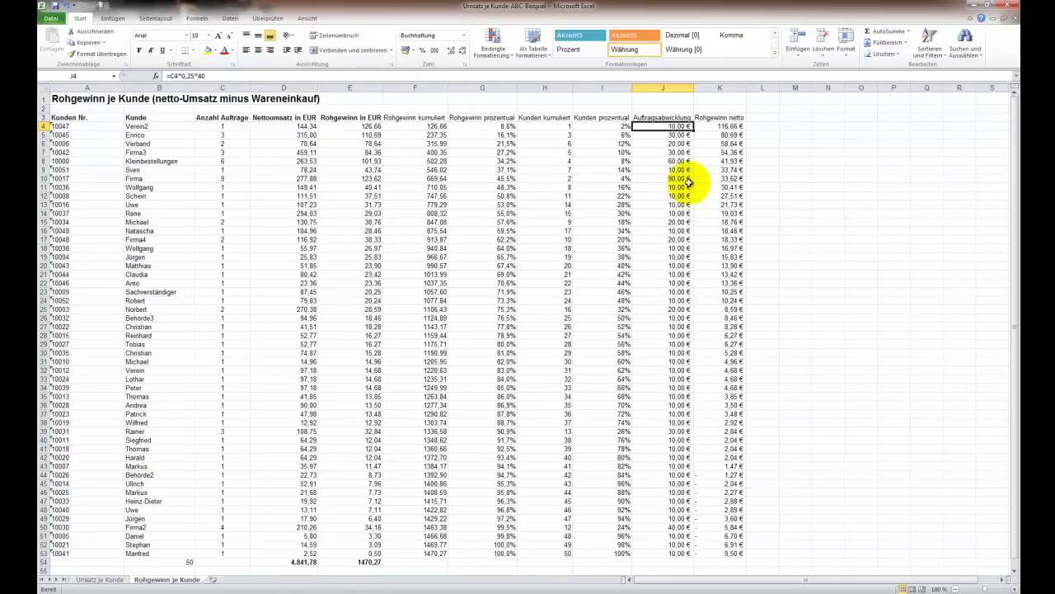
pyautogui.press('Right')
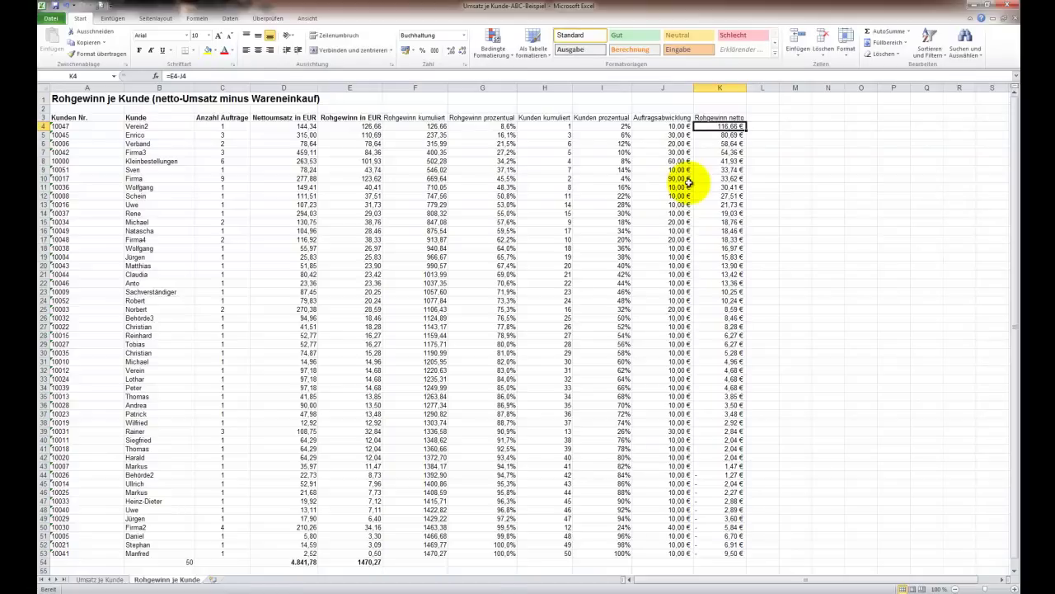
# Number the Kunden kumuliert column 1, 2, 3 and fill the series down to row 53.
pyautogui.press('Left')
pyautogui.press('Left')
pyautogui.press('Left')
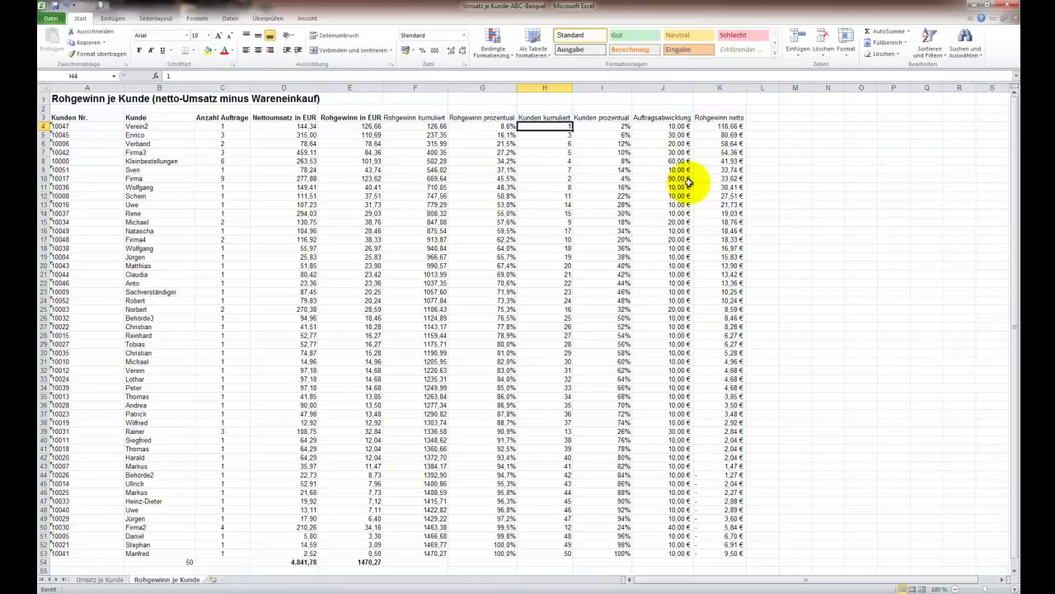
pyautogui.press('Down')
pyautogui.write('2')
pyautogui.press('Return')
pyautogui.write('3')
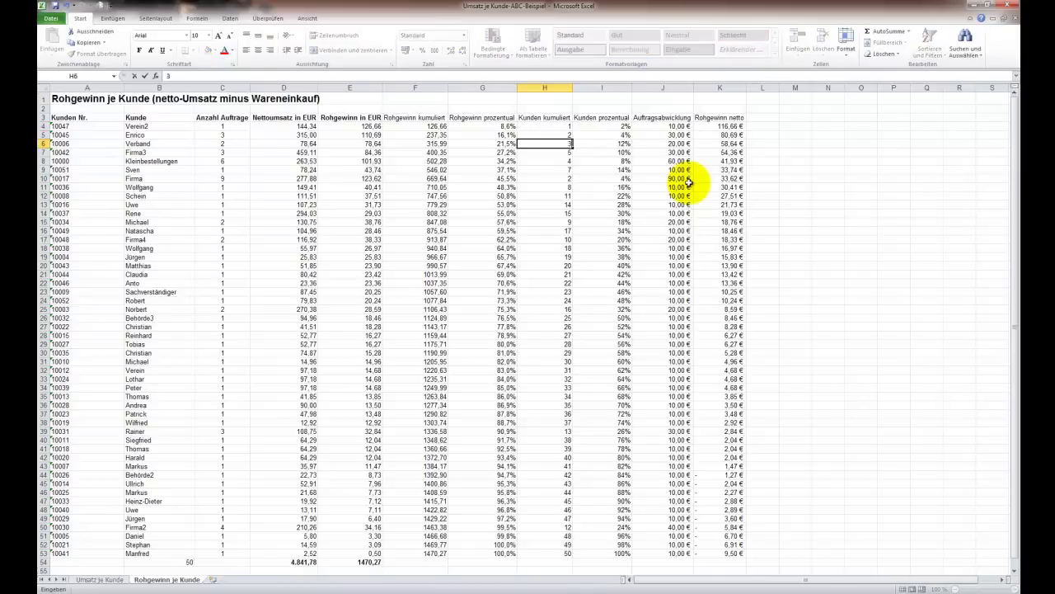
pyautogui.press('Up')
pyautogui.press('Up')
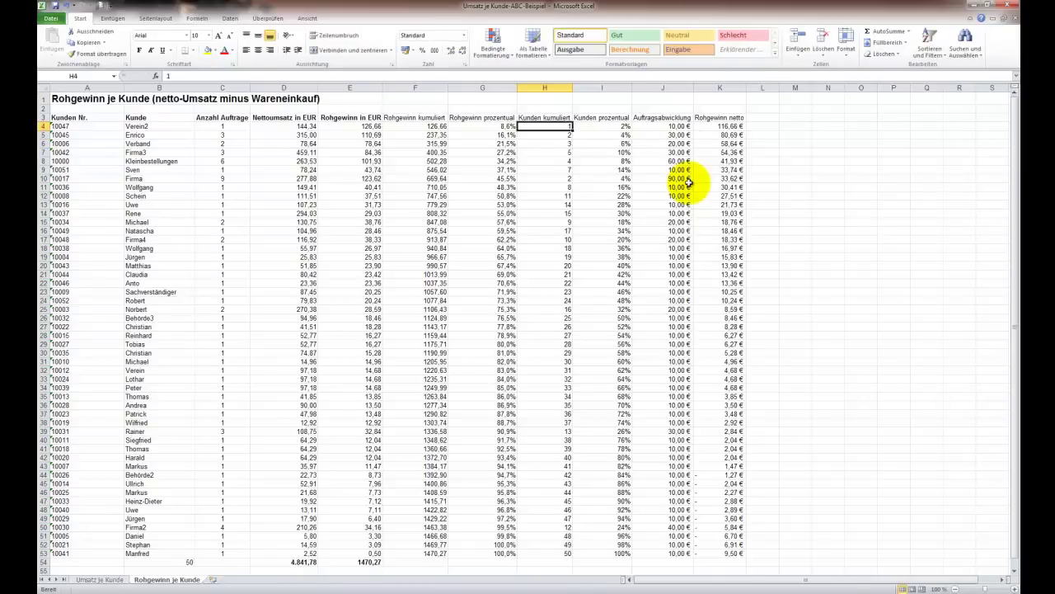
pyautogui.hotkey('shift', 'Down')
pyautogui.hotkey('shift', 'Down')
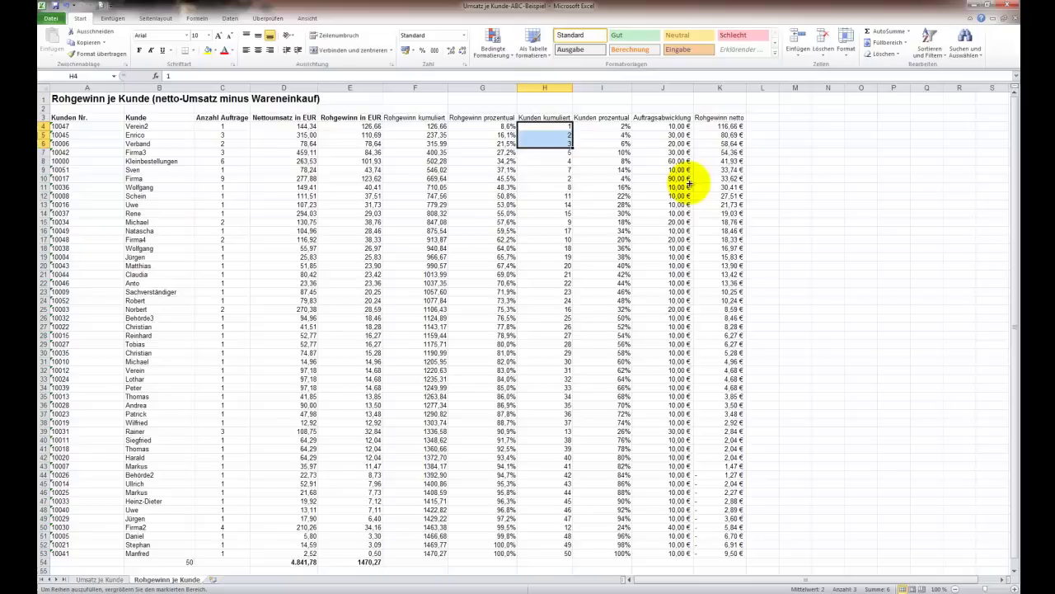
pyautogui.moveTo(572, 148); pyautogui.dragTo(575, 556)
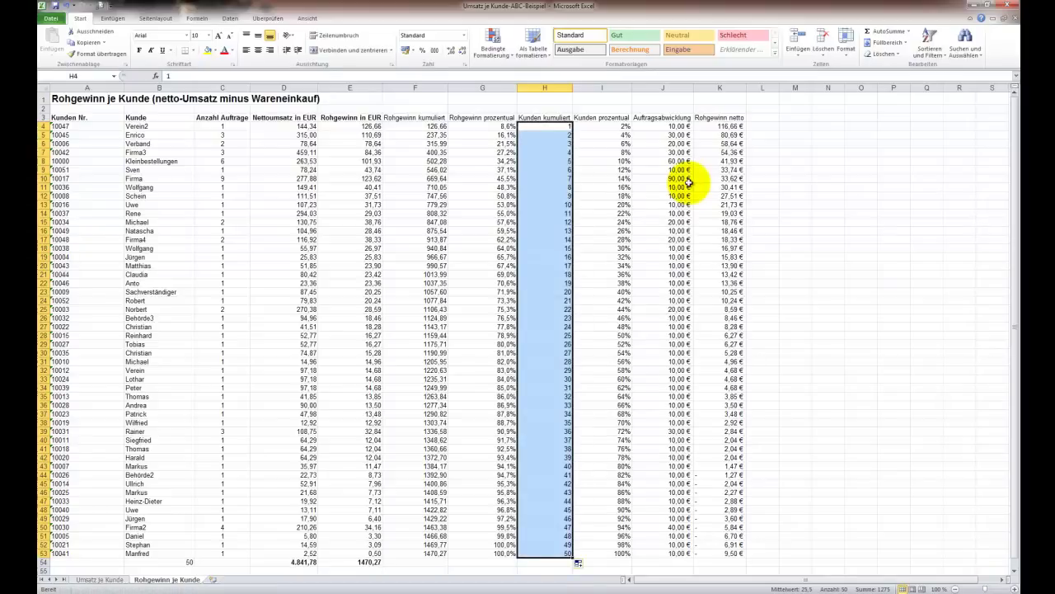
pyautogui.press('Right')
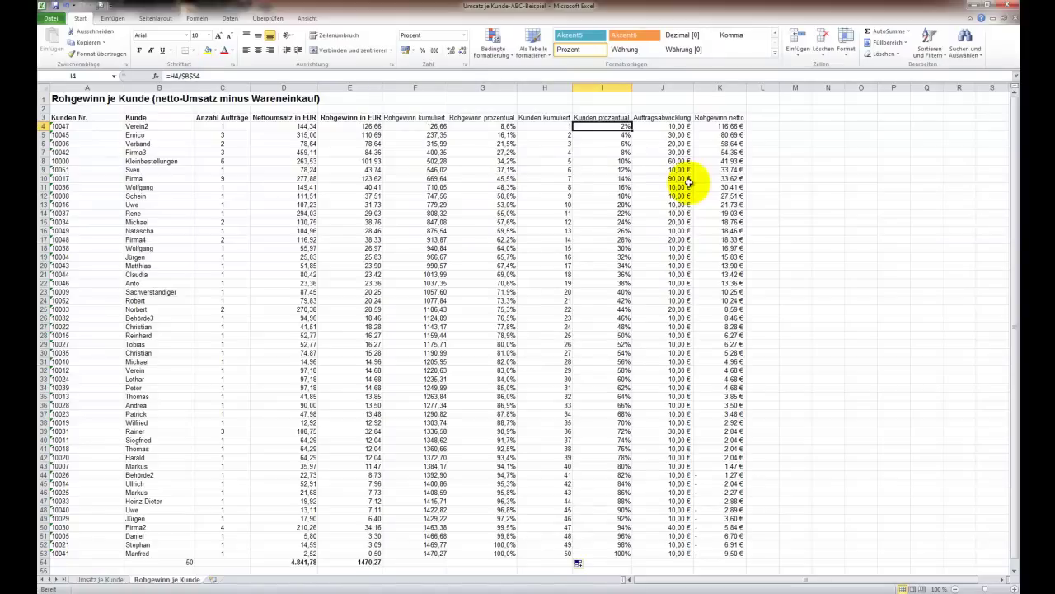
pyautogui.press('Up')
pyautogui.press('Right')
pyautogui.press('Right')
pyautogui.press('Right')
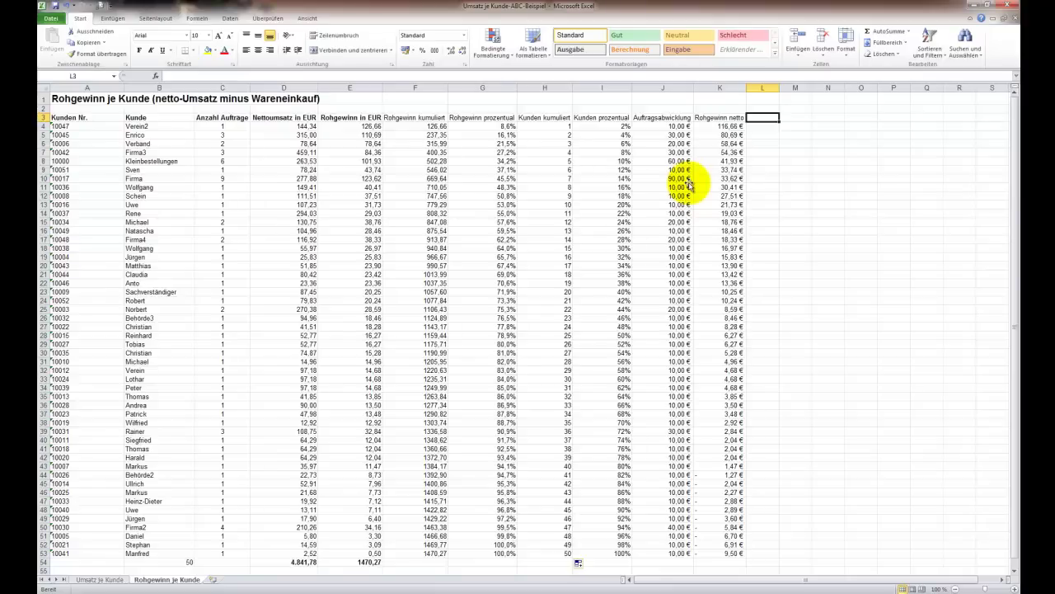
# Enter the header 'kumulierter Rohgewinn netto' in L3 and autofit column L.
pyautogui.write('kumuli')
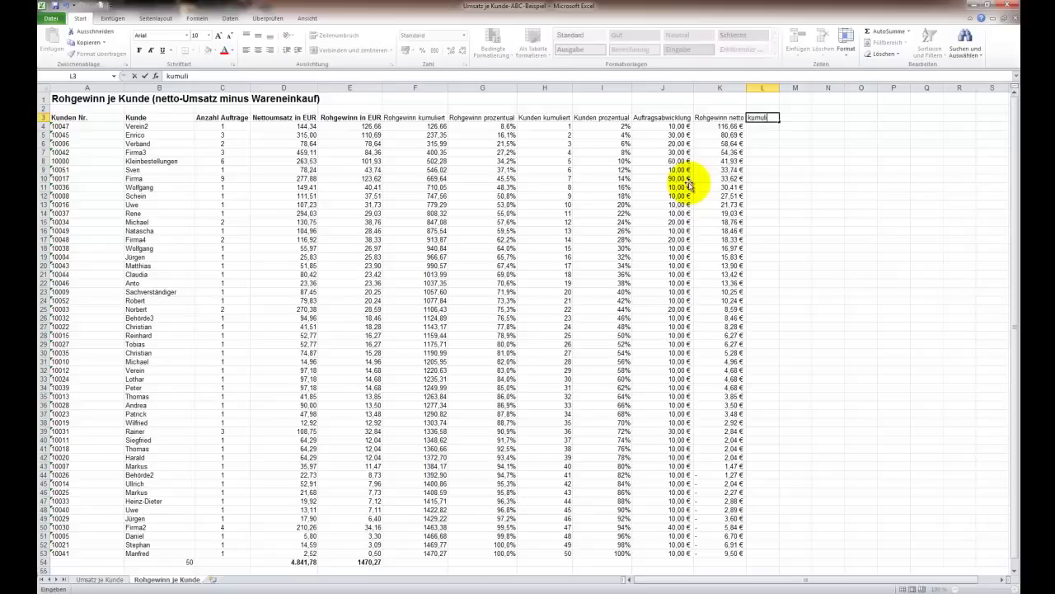
pyautogui.write('erter Ro')
pyautogui.write('hgewinn')
pyautogui.write(' netto')
pyautogui.press('Return')
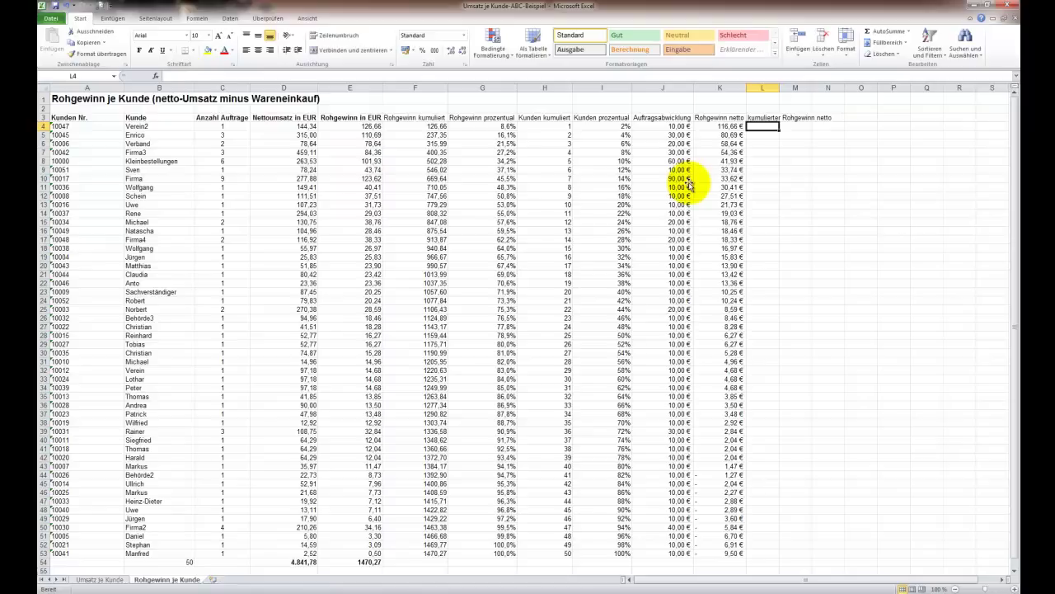
pyautogui.hotkey('alt', 'h')
pyautogui.press('o')
pyautogui.press('i')
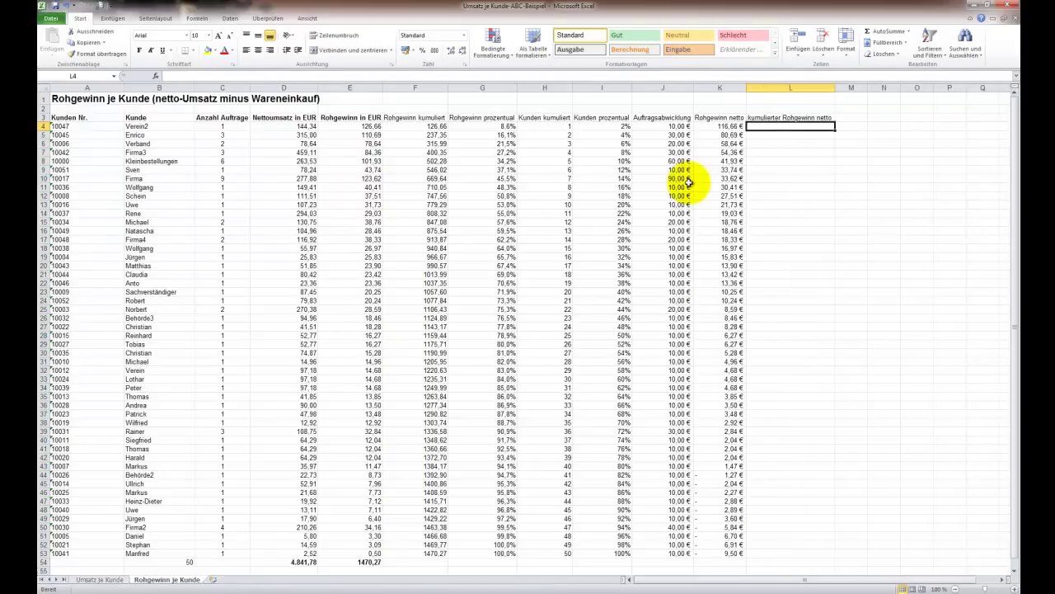
# Enter =K4 in L4 and the running-total formula =K5+L4 in L5, correcting * to +.
pyautogui.write('=')
pyautogui.press('Left')
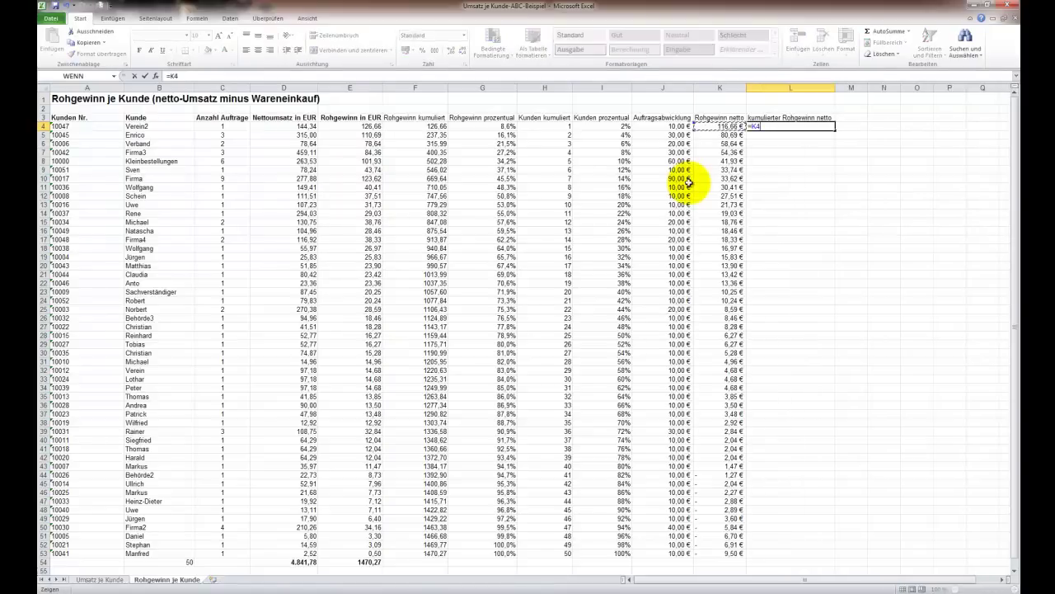
pyautogui.press('Return')
pyautogui.write('=')
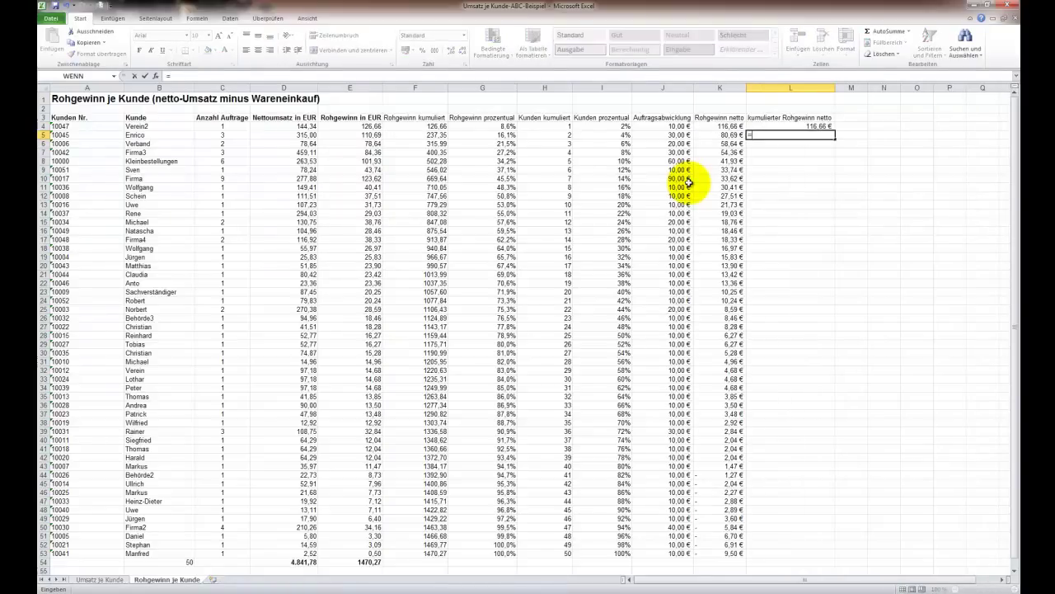
pyautogui.press('Left')
pyautogui.write('*')
pyautogui.press('Up')
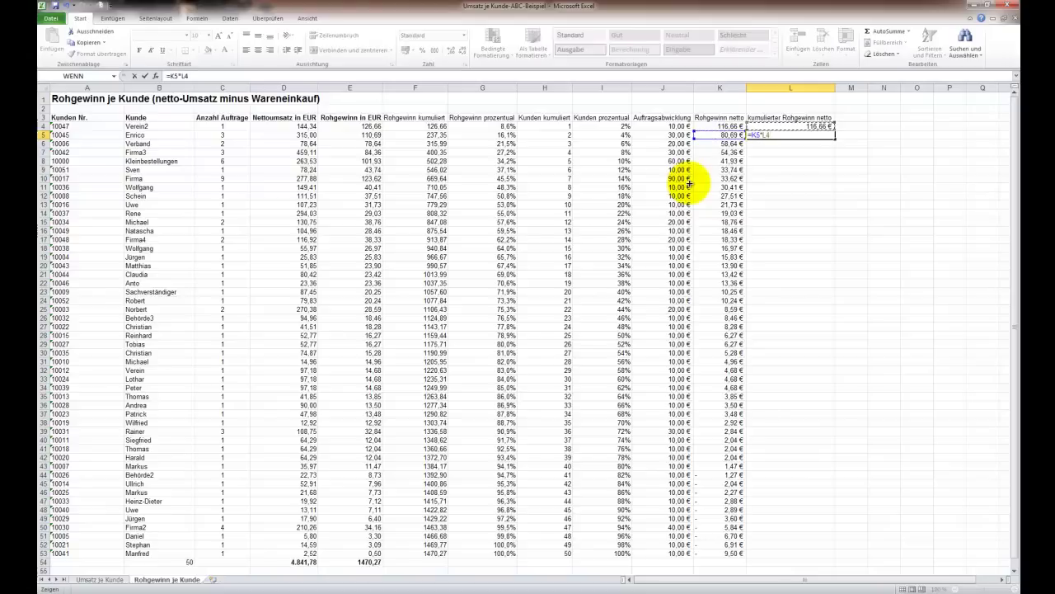
pyautogui.press('Return')
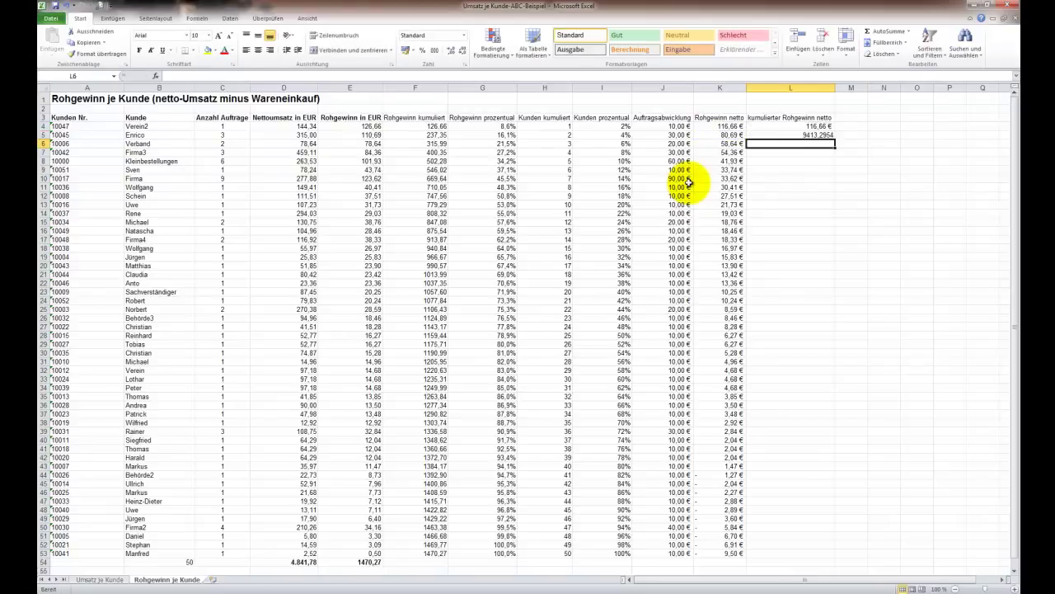
pyautogui.press('Up')
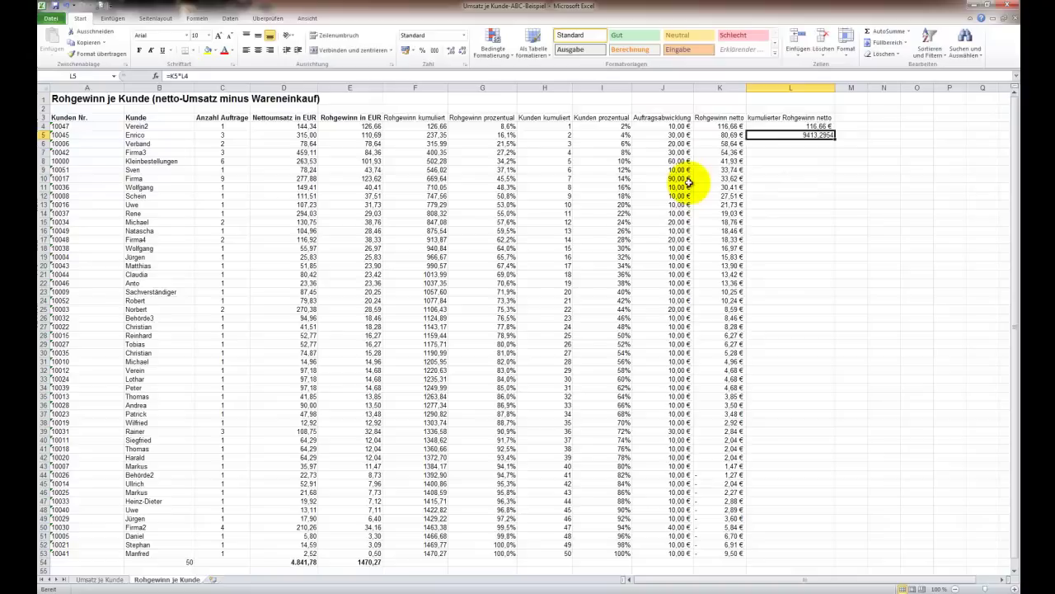
pyautogui.press('F2')
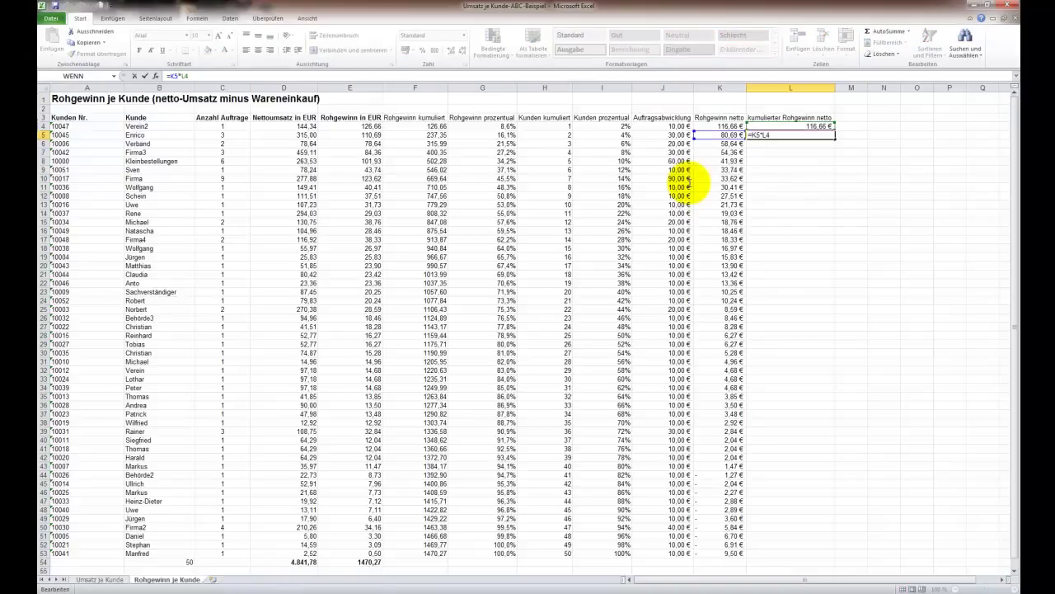
pyautogui.press('Left')
pyautogui.press('Left')
pyautogui.press('BackSpace')
pyautogui.write('+')
pyautogui.press('Return')
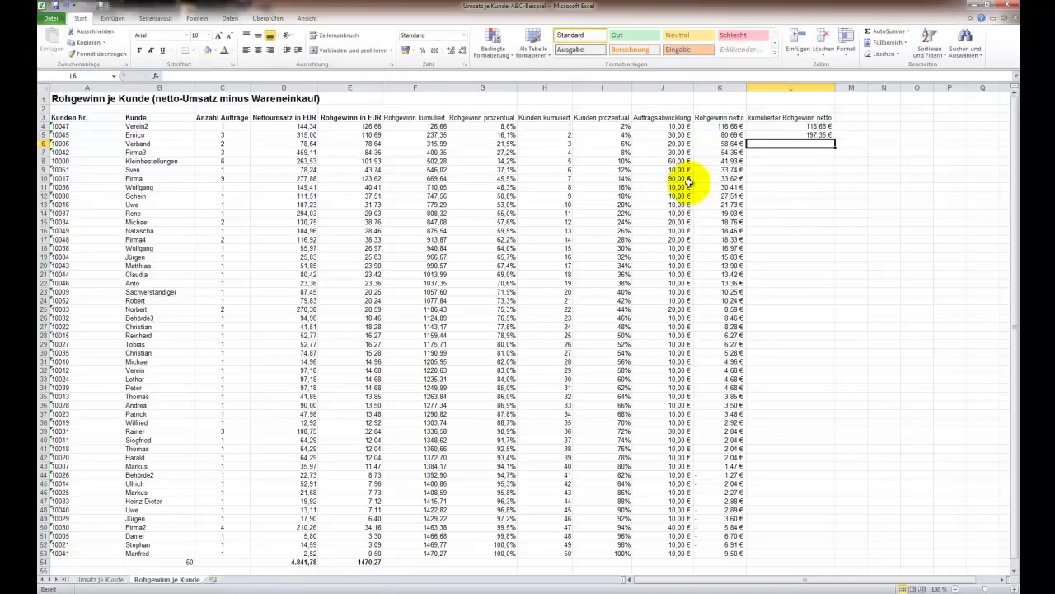
# Fill the running total from L5 down to row 53, ending at 710,27 €.
pyautogui.press('Up')
pyautogui.moveTo(834, 138); pyautogui.dragTo(835, 556)
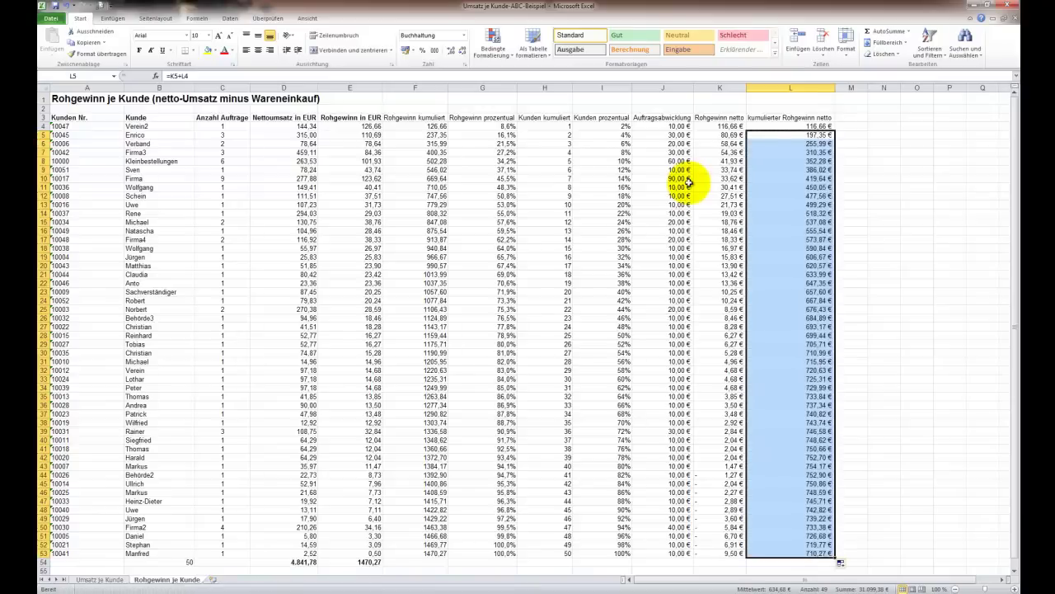
pyautogui.scroll(-1, 688, 182)
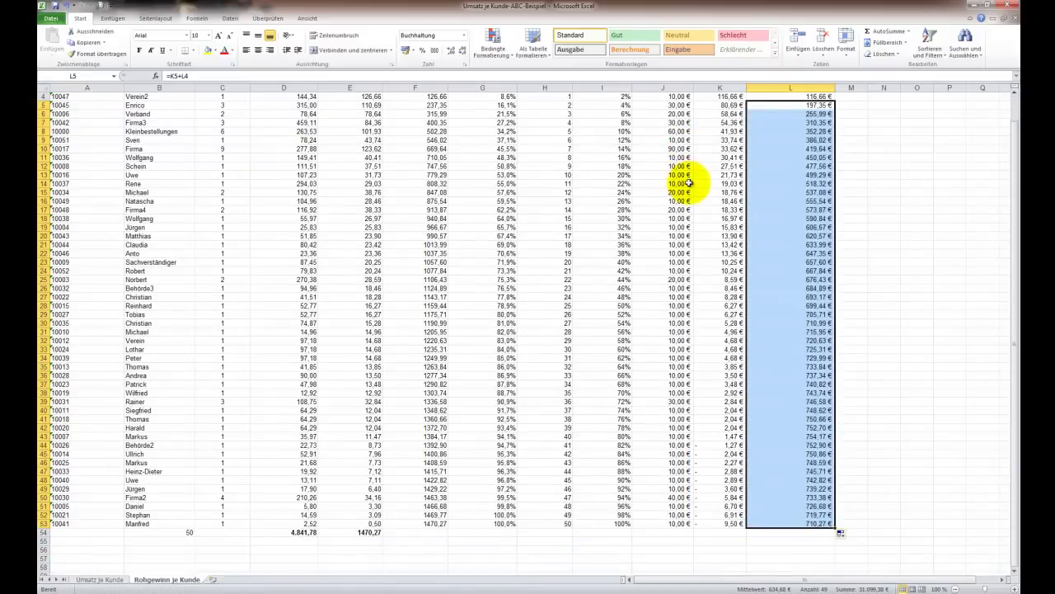
pyautogui.hotkey('ctrl', 'Down')
pyautogui.press('Down')
pyautogui.scroll(1, 689, 182)
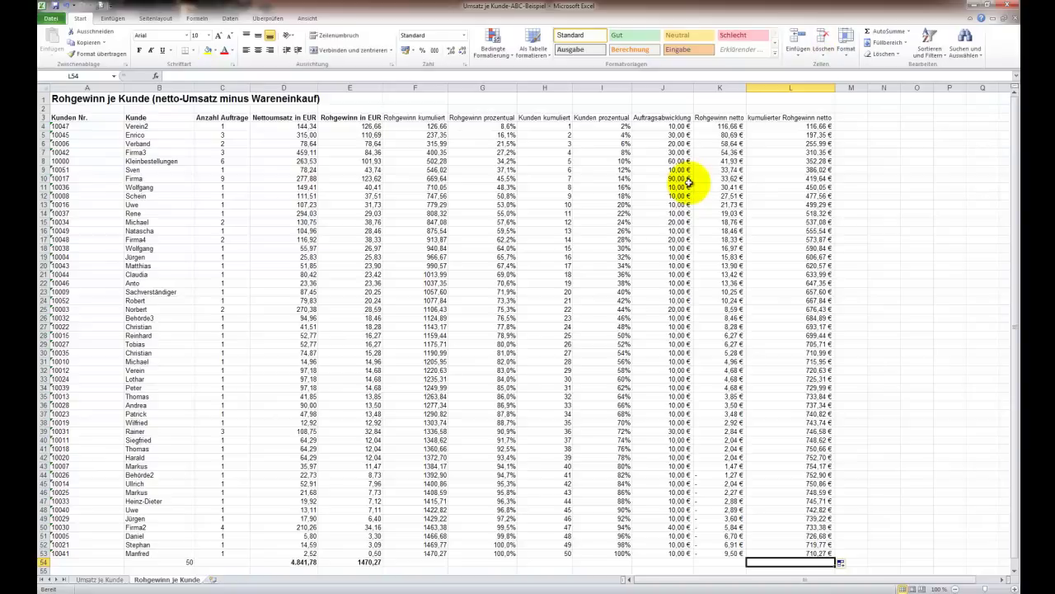
pyautogui.click(851, 117)
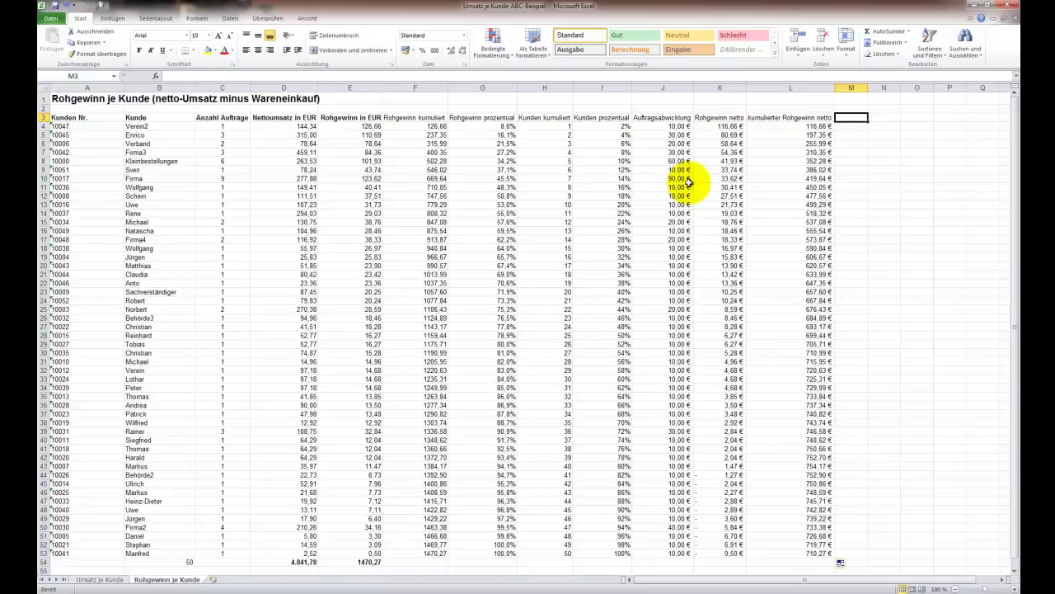
# Head column M 'Rohgewinn netto prozentual', enter =L4/710,27 as a percentage, and fill to row 53.
pyautogui.write('kRo')
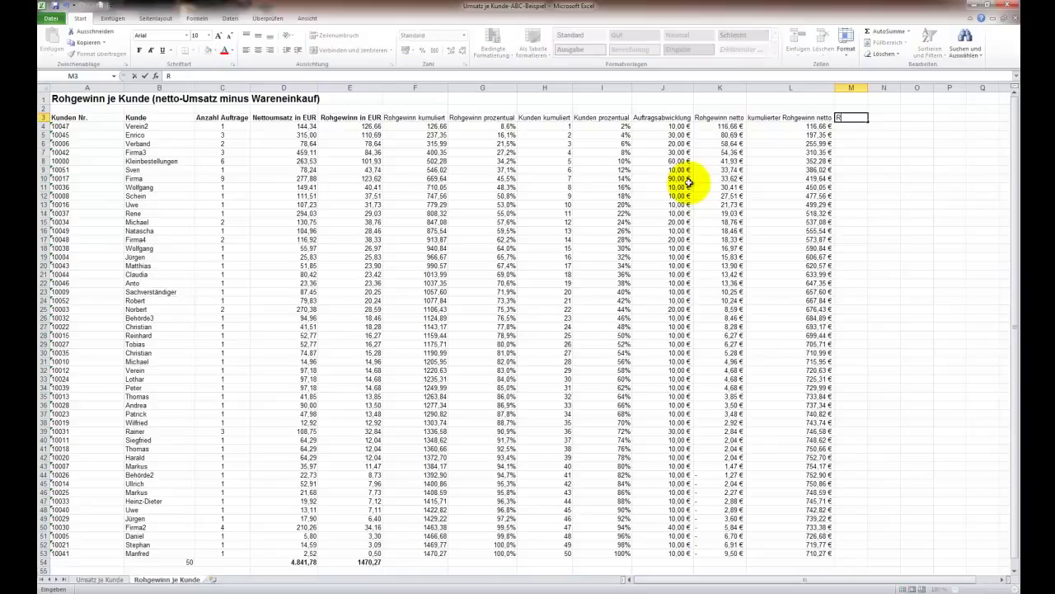
pyautogui.write('hgewinn netto')
pyautogui.write(' prozentual')
pyautogui.press('Return')
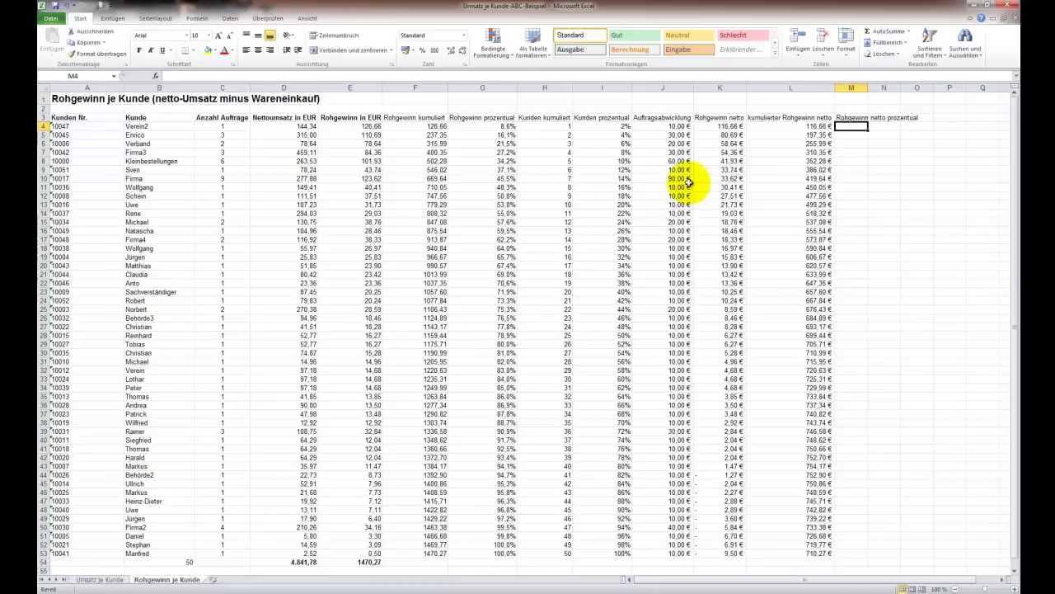
pyautogui.write('=')
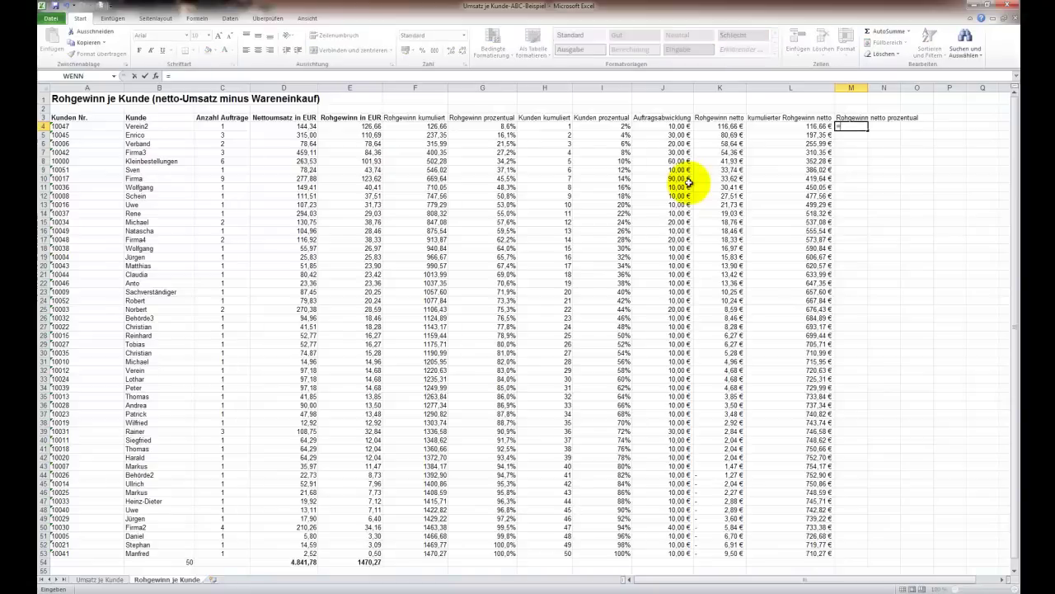
pyautogui.press('Left')
pyautogui.write('/')
pyautogui.write('710')
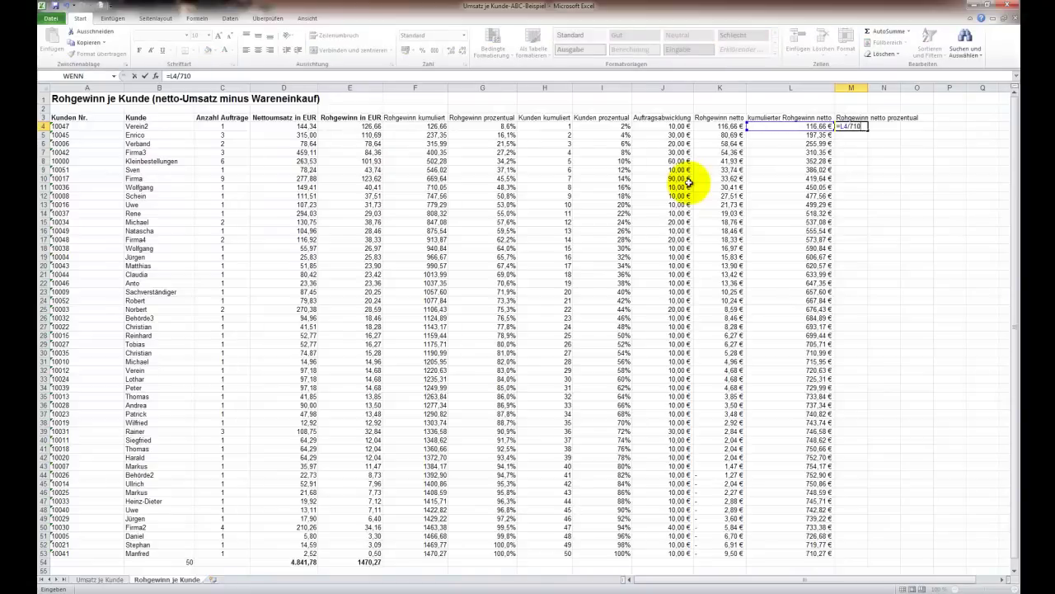
pyautogui.write(',27')
pyautogui.press('Return')
pyautogui.press('Up')
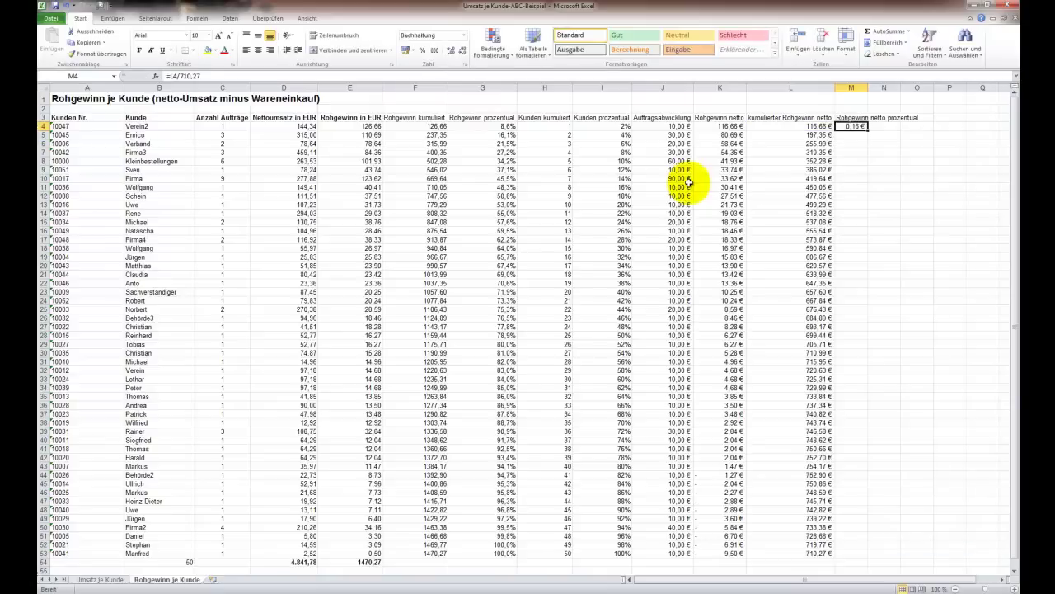
pyautogui.hotkey('ctrl', 'shift', '5')
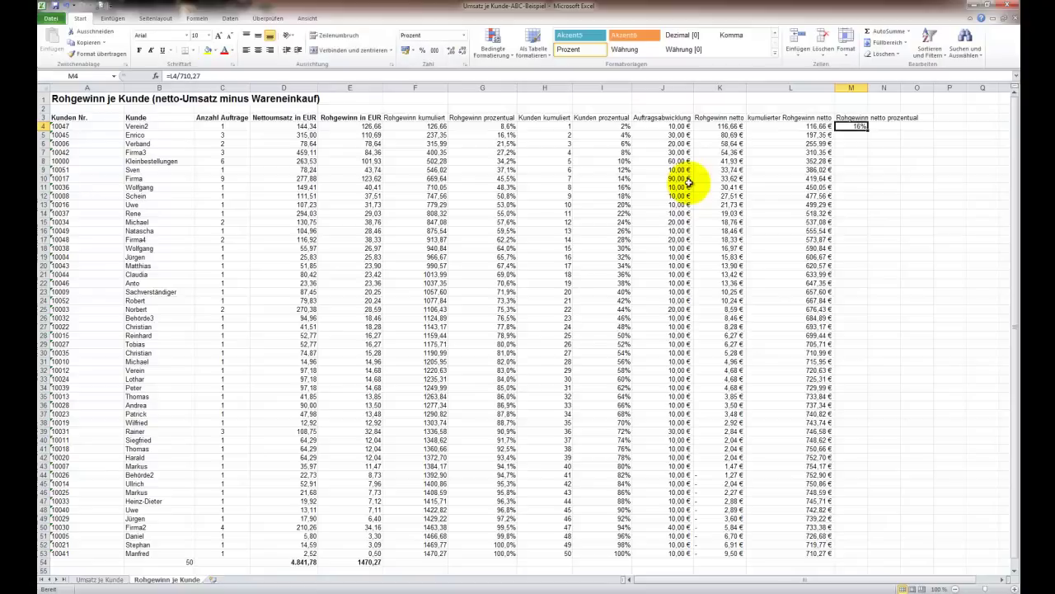
pyautogui.moveTo(868, 130); pyautogui.dragTo(868, 551)
pyautogui.click(852, 570)
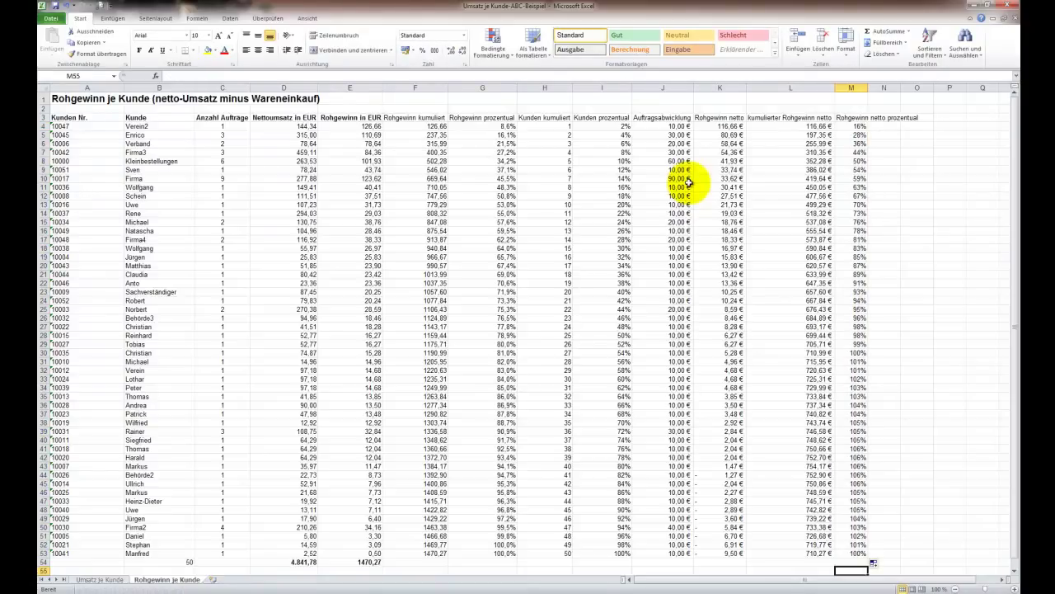
pyautogui.click(602, 205)
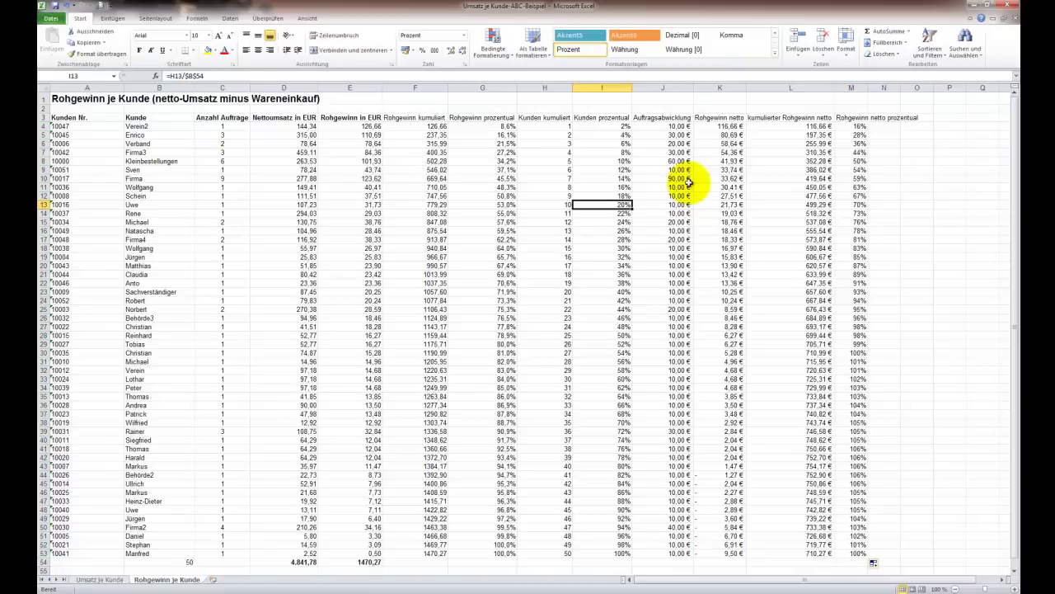
pyautogui.press('Right')
pyautogui.press('Right')
pyautogui.press('Right')
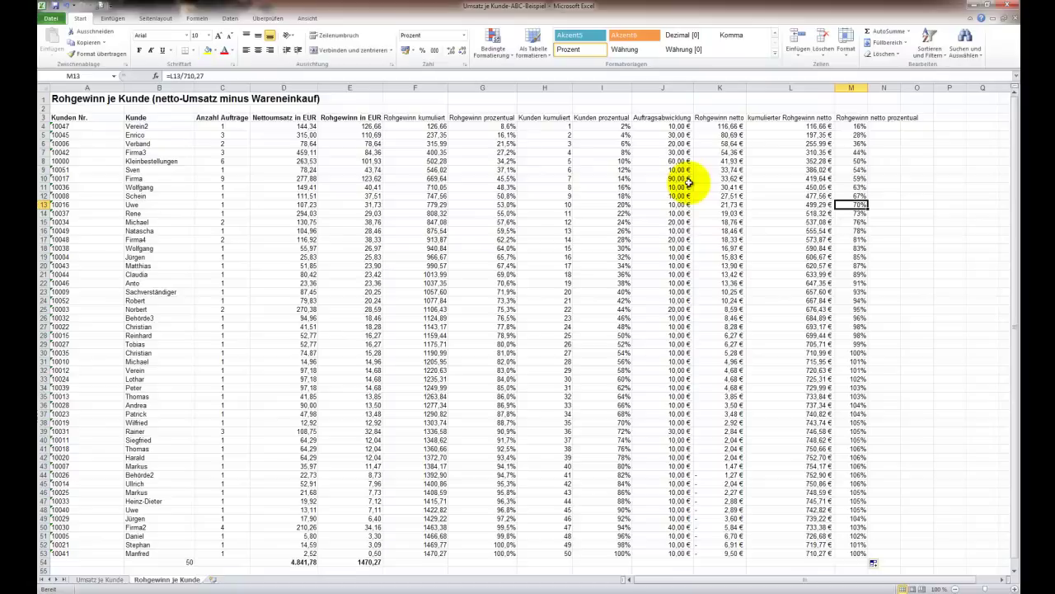
pyautogui.press('Down')
pyautogui.press('Down')
pyautogui.press('Down')
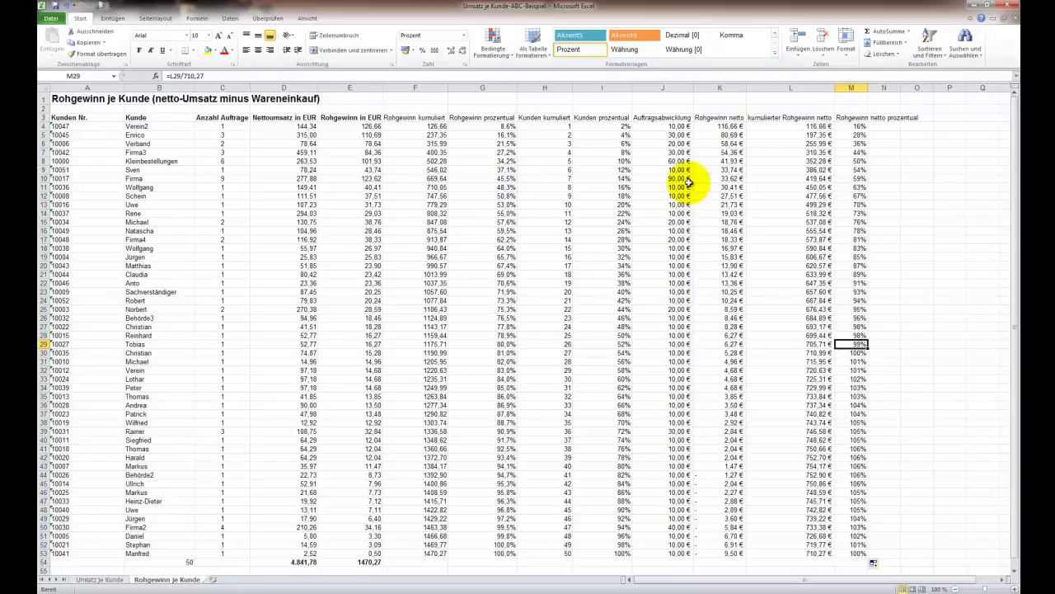
pyautogui.press('Left')
pyautogui.press('Left')
pyautogui.press('Left')
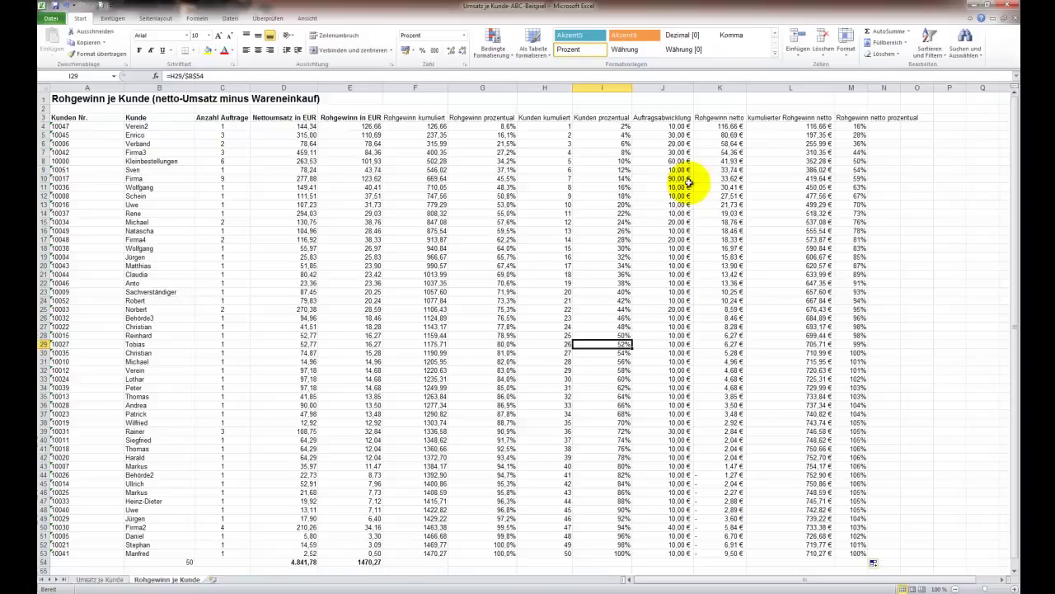
pyautogui.press('Right')
pyautogui.press('Right')
pyautogui.press('Right')
pyautogui.press('Down')
pyautogui.press('Down')
pyautogui.press('Down')
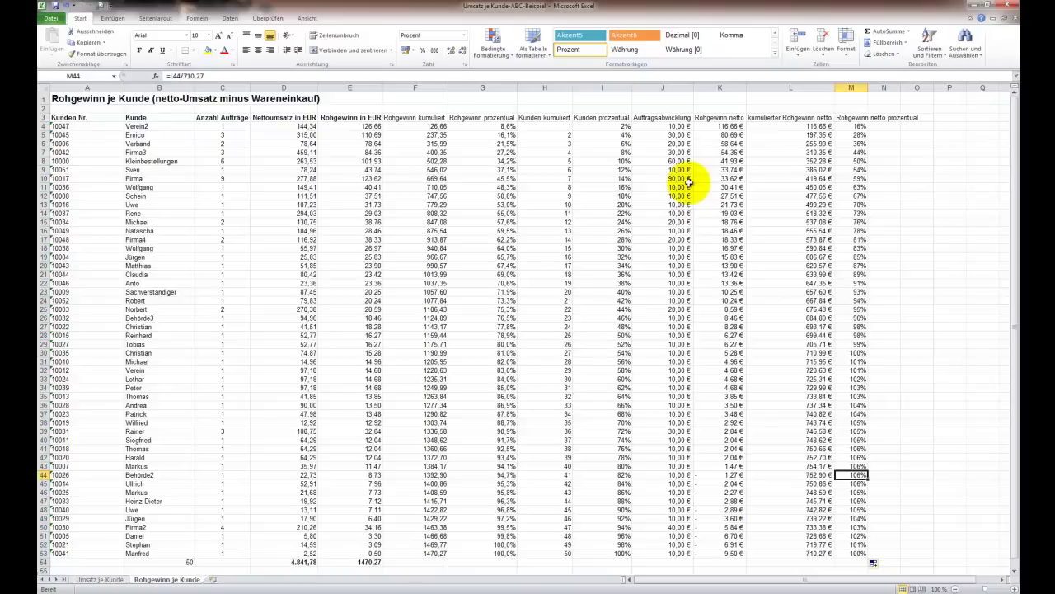
pyautogui.press('Left')
pyautogui.press('Left')
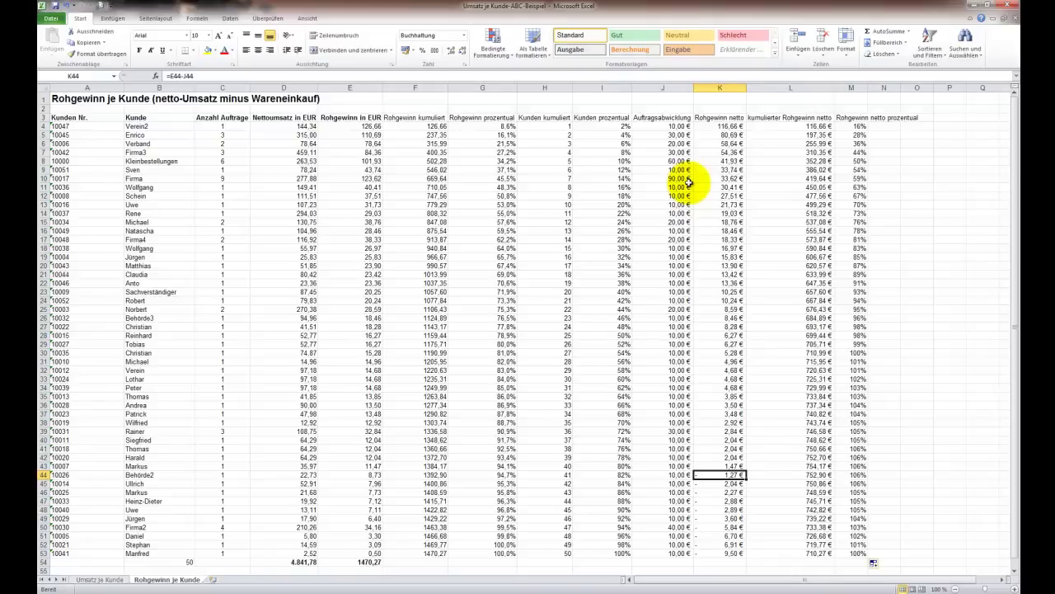
pyautogui.press('Right')
pyautogui.press('Right')
pyautogui.hotkey('ctrl', 'Down')
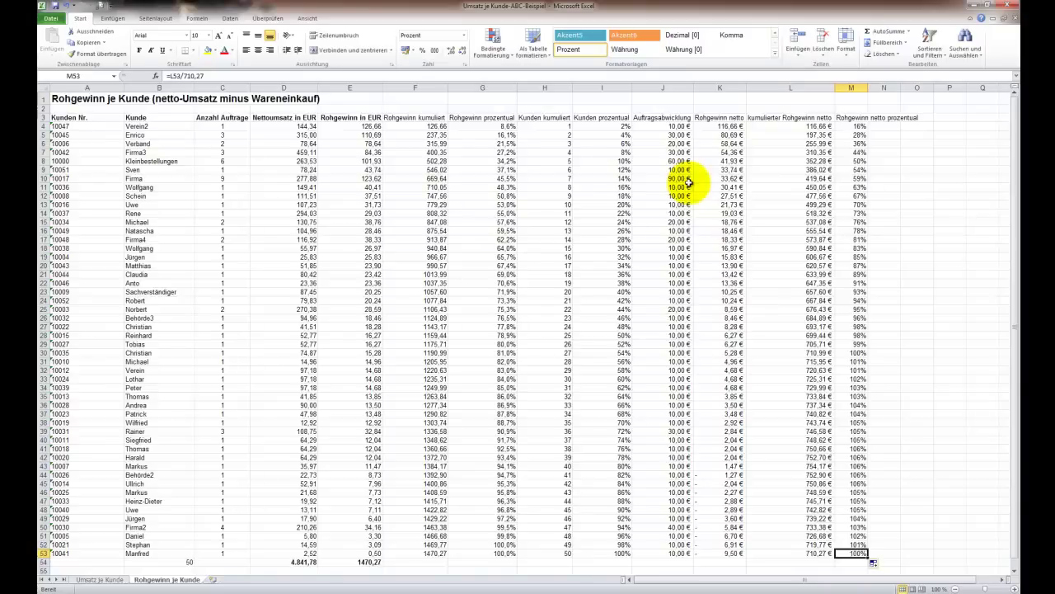
pyautogui.hotkey('ctrl', 'Up')
pyautogui.hotkey('shift', 'Down')
pyautogui.hotkey('shift', 'Down')
pyautogui.hotkey('shift', 'Down')
pyautogui.hotkey('shift', 'Down')
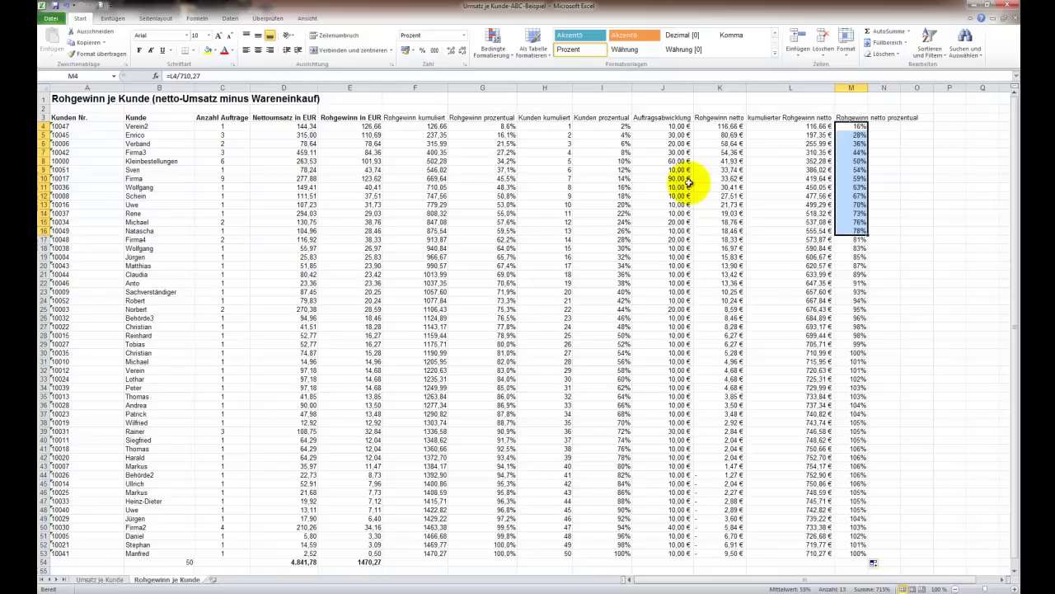
# Fill the class A customer names in B4:B16 green.
pyautogui.moveTo(159, 231); pyautogui.dragTo(160, 126)
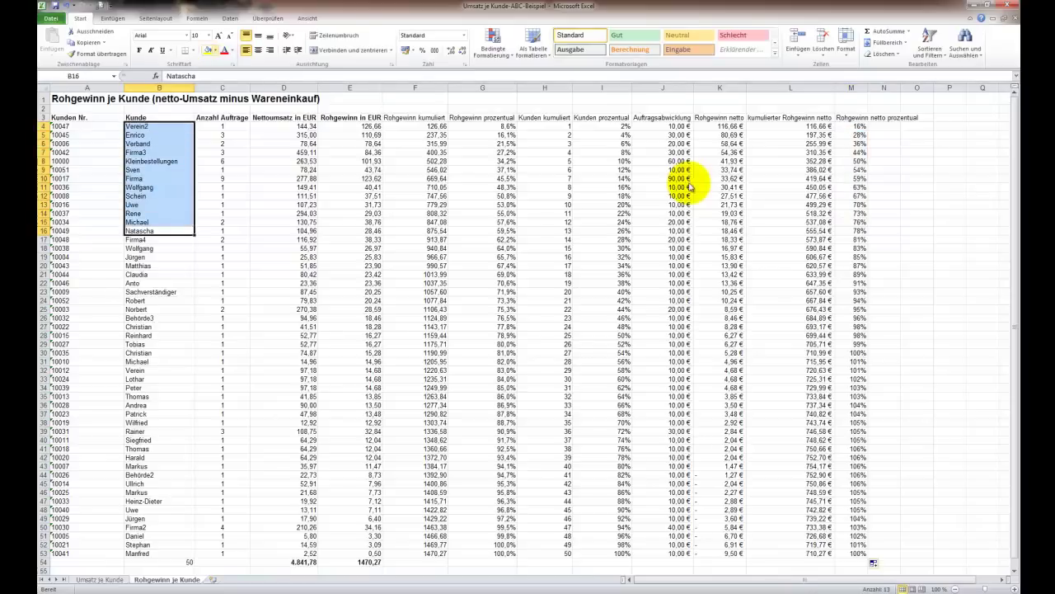
pyautogui.click(214, 50)
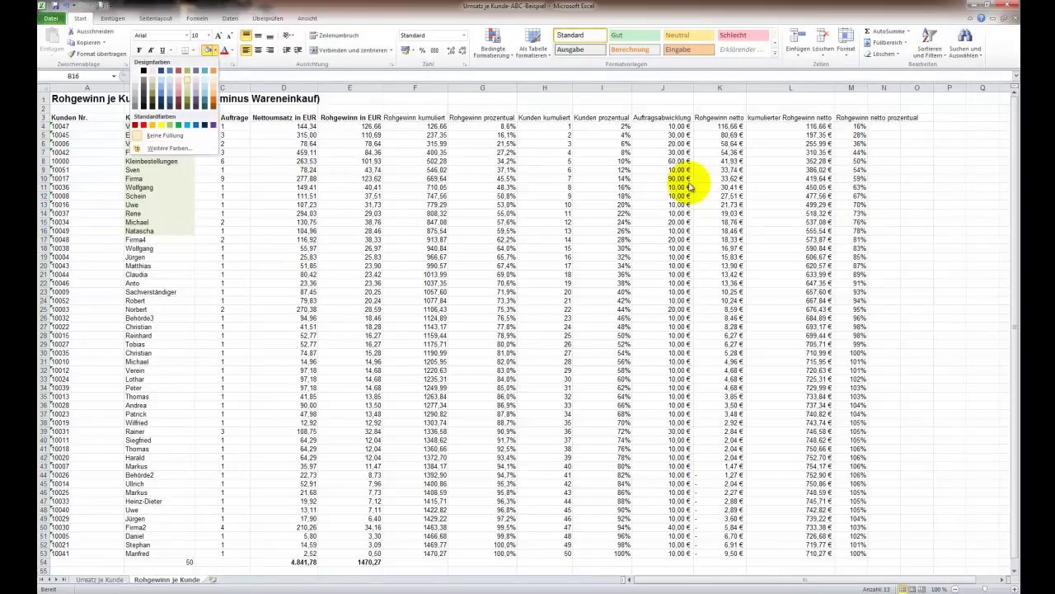
pyautogui.click(189, 87)
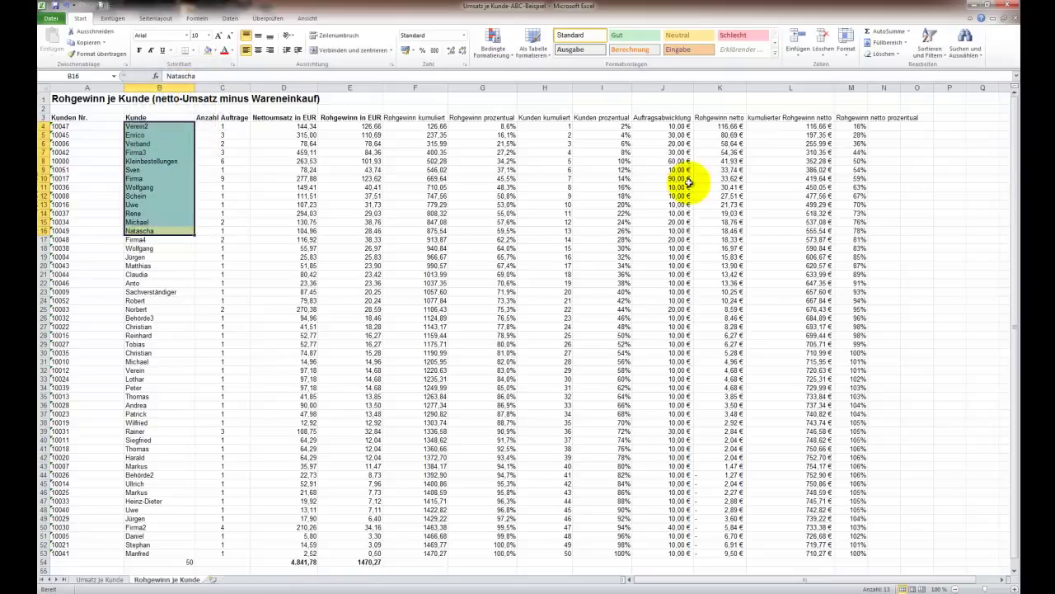
# Check the class B percentage range, then fill customer names B17:B43 yellow.
pyautogui.press('Down')
pyautogui.press('Right')
pyautogui.press('Right')
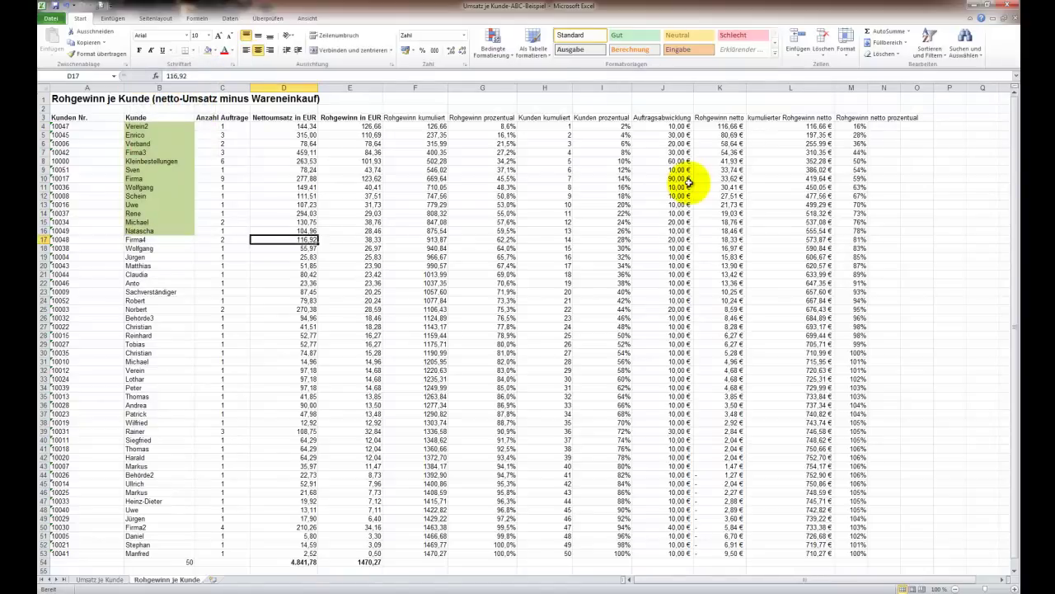
pyautogui.press('Right')
pyautogui.press('Right')
pyautogui.press('Right')
pyautogui.press('Right')
pyautogui.press('Right')
pyautogui.press('Right')
pyautogui.press('Right')
pyautogui.press('Right')
pyautogui.press('Right')
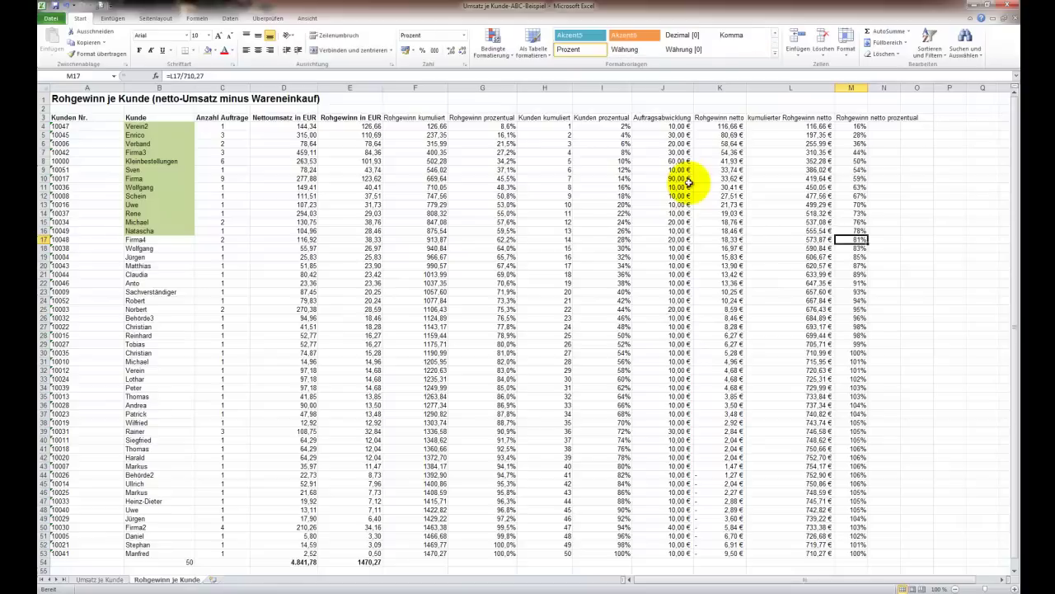
pyautogui.hotkey('shift', 'Down')
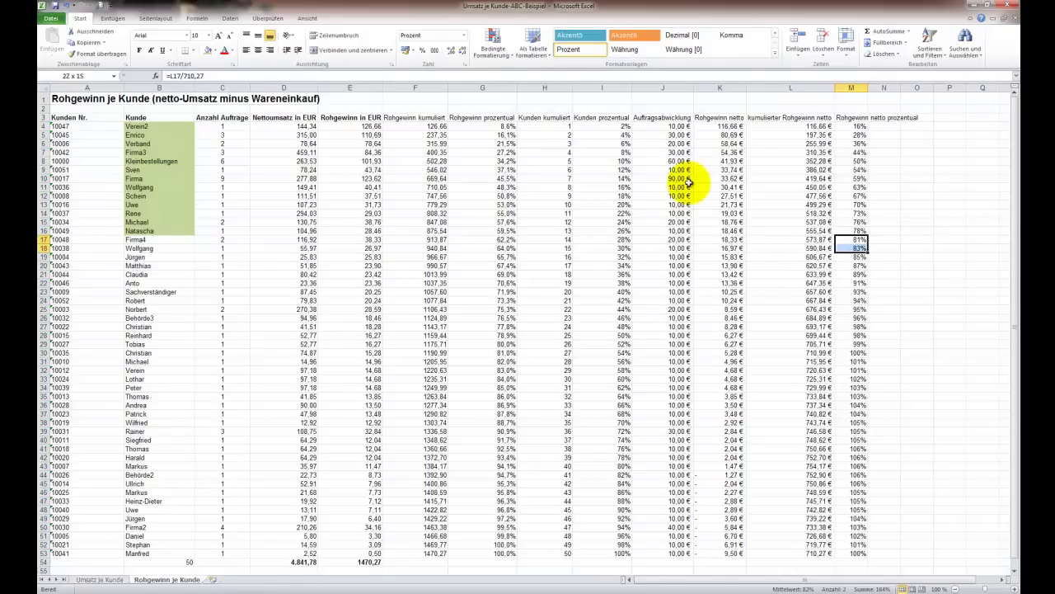
pyautogui.hotkey('shift', 'Down')
pyautogui.hotkey('shift', 'Down')
pyautogui.hotkey('shift', 'Down')
pyautogui.hotkey('shift', 'Down')
pyautogui.hotkey('shift', 'Down')
pyautogui.hotkey('shift', 'Down')
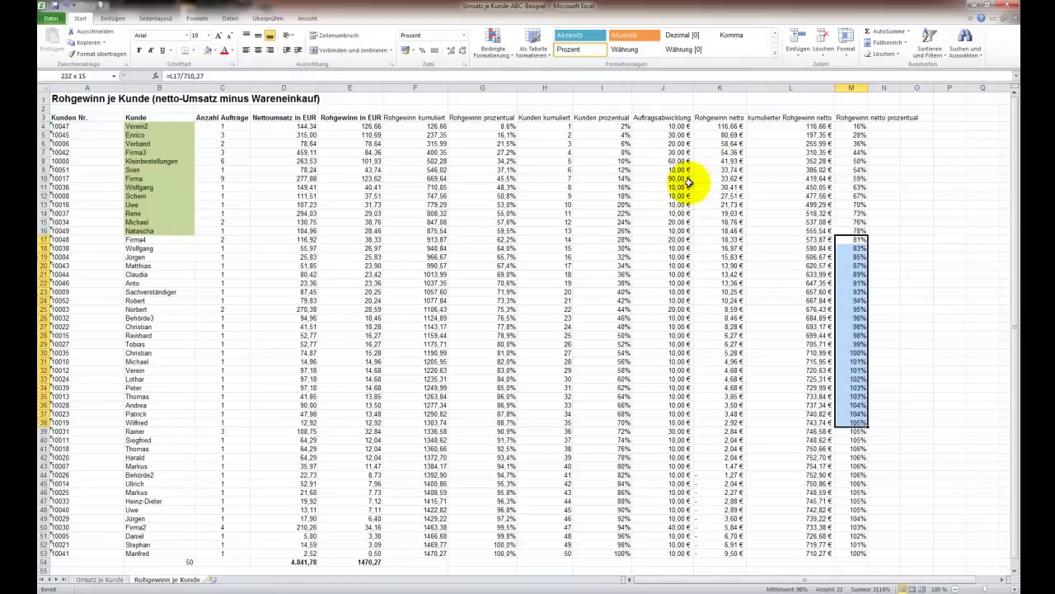
pyautogui.hotkey('shift', 'Down')
pyautogui.hotkey('shift', 'Down')
pyautogui.hotkey('shift', 'Down')
pyautogui.hotkey('shift', 'Down')
pyautogui.hotkey('shift', 'Down')
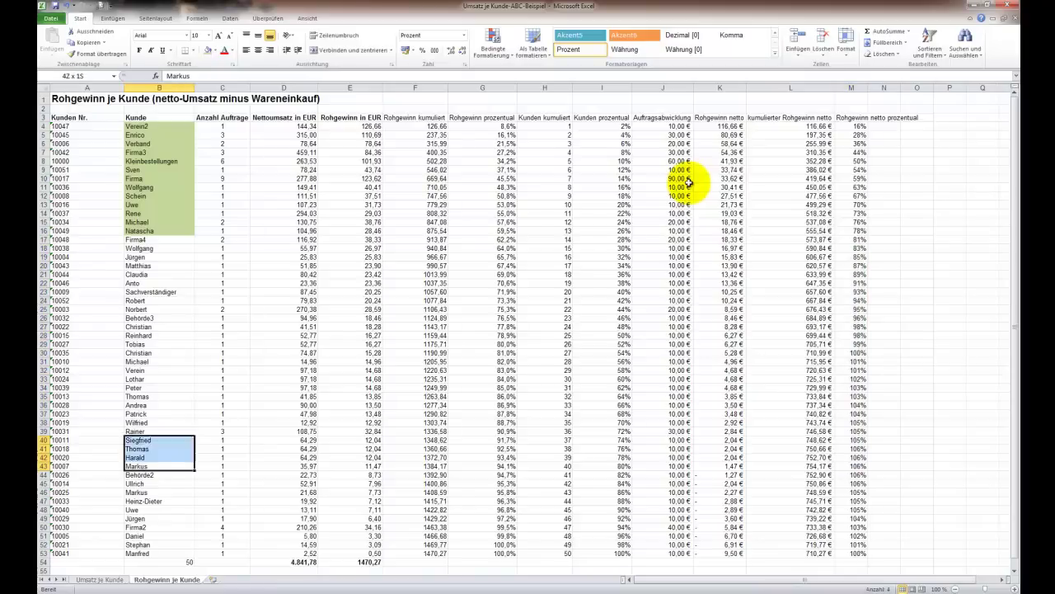
pyautogui.moveTo(160, 466); pyautogui.dragTo(159, 239)
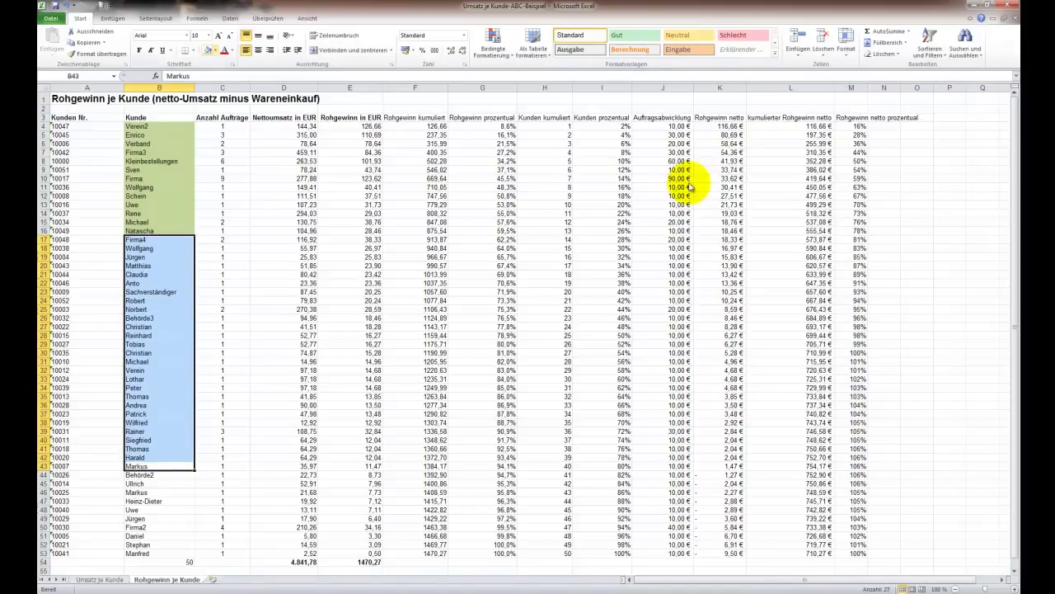
pyautogui.hotkey('alt', 'r')
pyautogui.press('h')
pyautogui.press('Down')
pyautogui.press('Down')
pyautogui.press('Down')
pyautogui.press('Right')
pyautogui.press('Right')
pyautogui.press('Right')
pyautogui.press('Down')
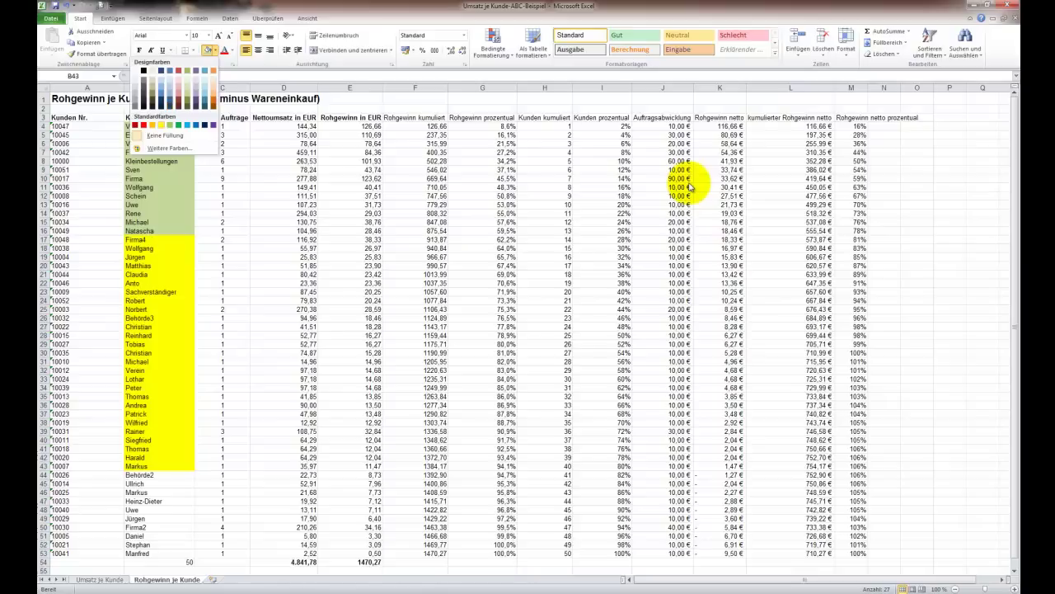
pyautogui.press('Return')
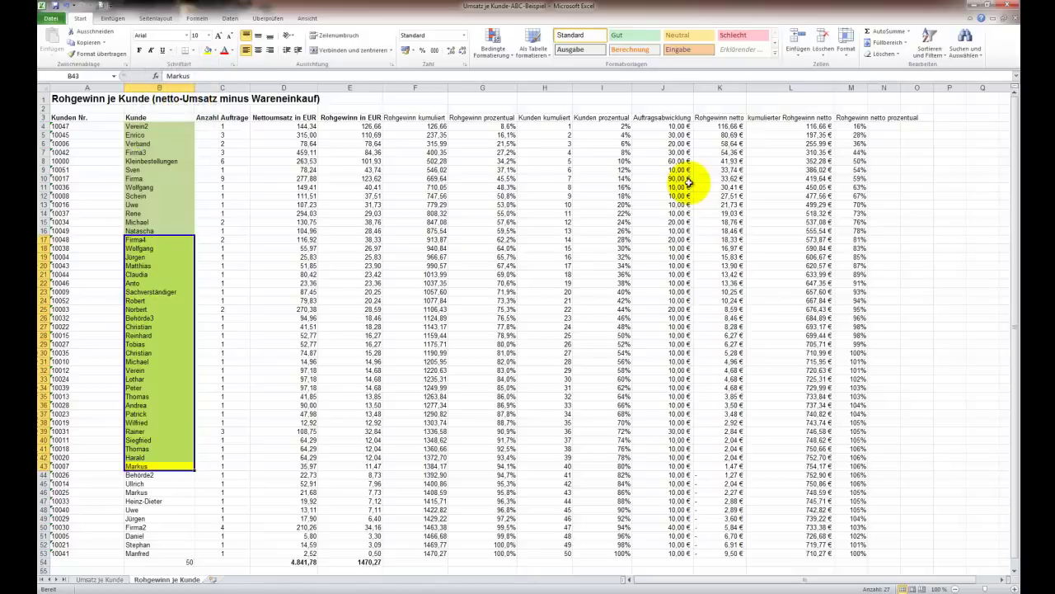
# Fill the class C customer names in B44:B53 red.
pyautogui.press('Down')
pyautogui.hotkey('shift', 'Down')
pyautogui.hotkey('shift', 'Down')
pyautogui.hotkey('shift', 'Down')
pyautogui.hotkey('shift', 'Down')
pyautogui.hotkey('shift', 'Down')
pyautogui.hotkey('shift', 'Down')
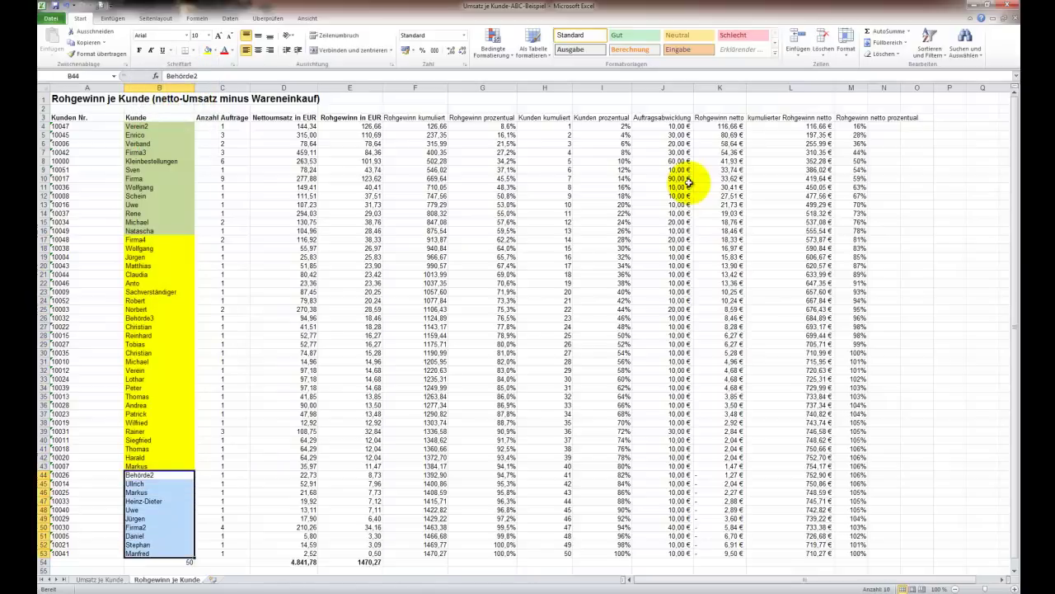
pyautogui.hotkey('alt', 'r')
pyautogui.press('h')
pyautogui.press('Down')
pyautogui.press('Down')
pyautogui.press('Right')
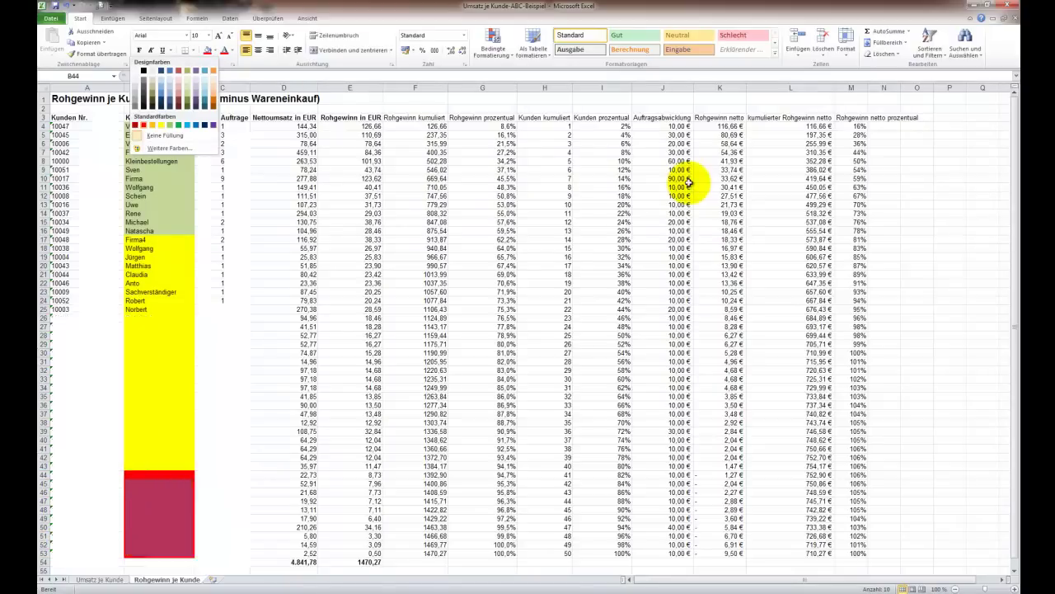
pyautogui.press('Return')
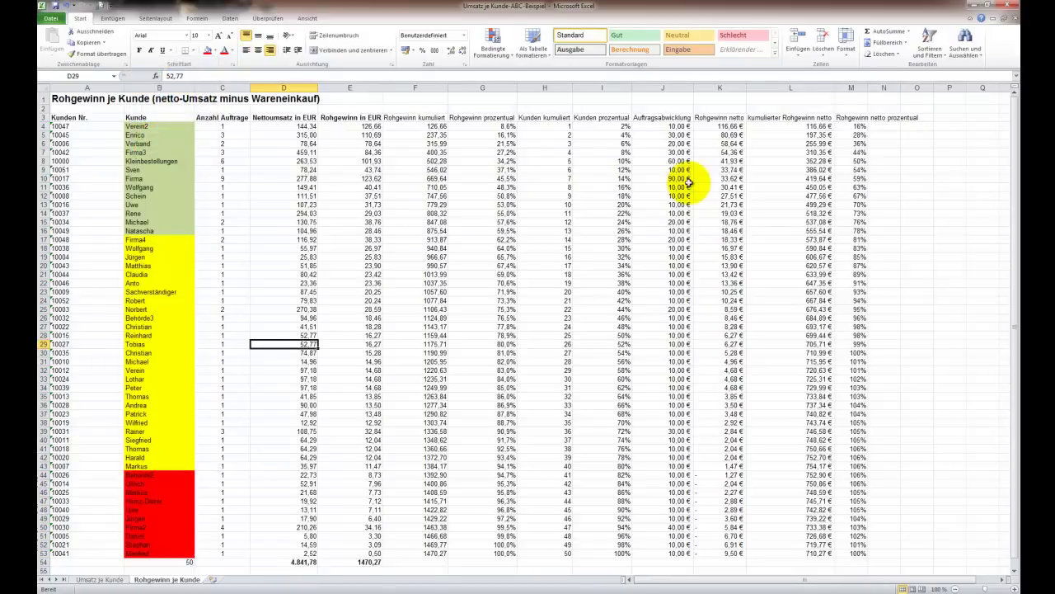